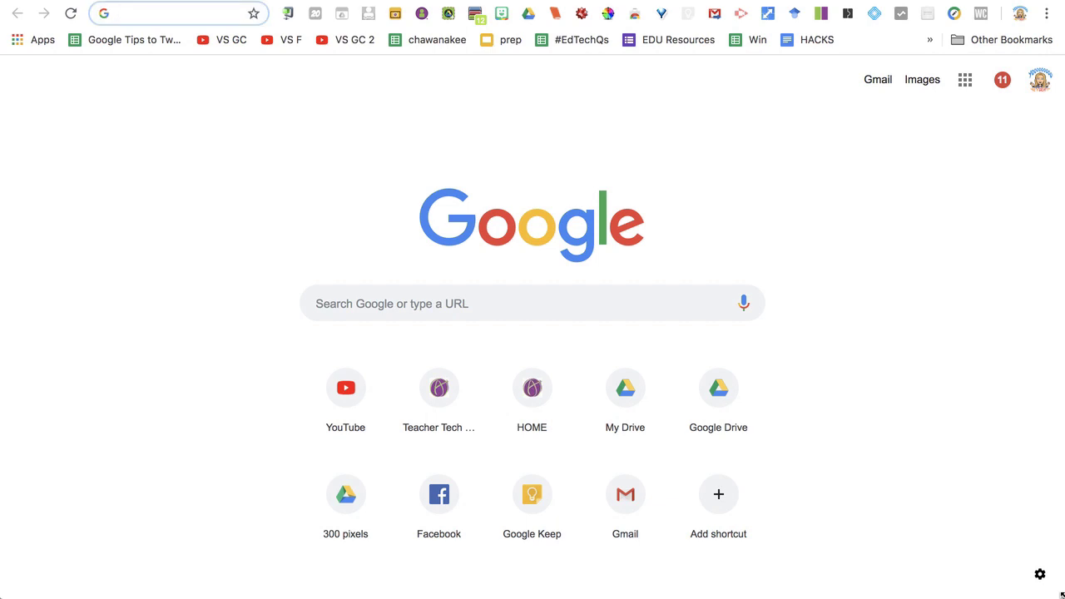
# Go to alicekeeler.com/in and make a copy of the Infographic Report Card spreadsheet
pyautogui.write('alicekeeler.com')
pyautogui.press('Delete')
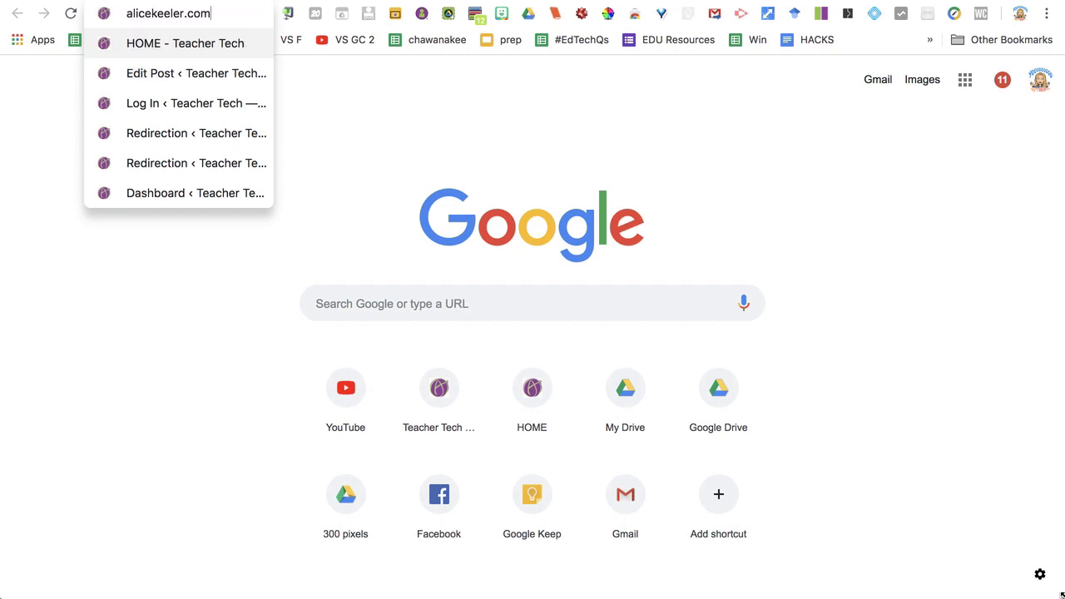
pyautogui.write('/infographicreportcard')
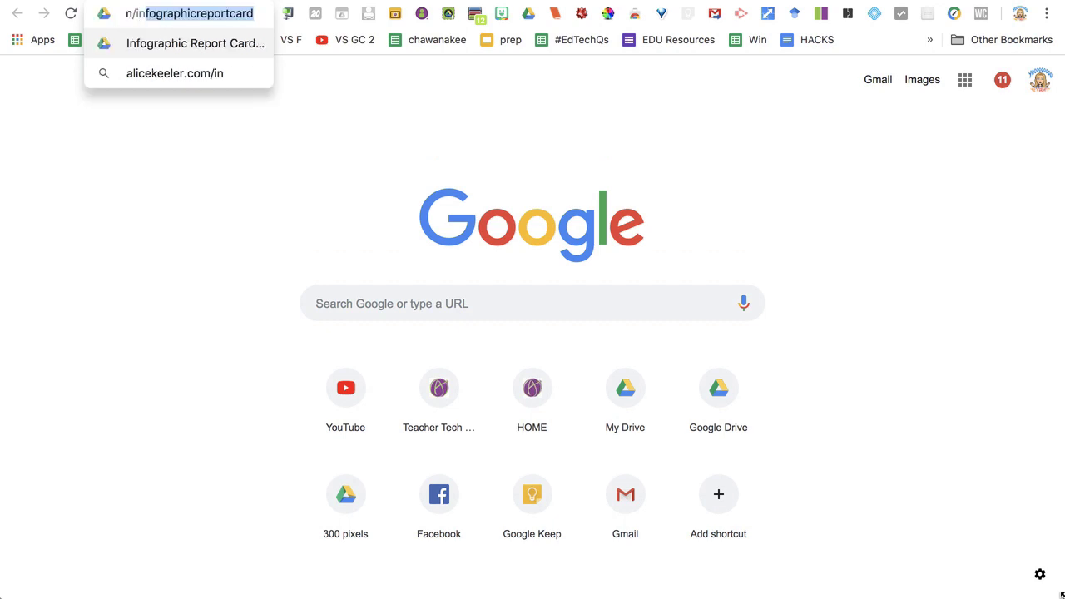
pyautogui.press('Return')
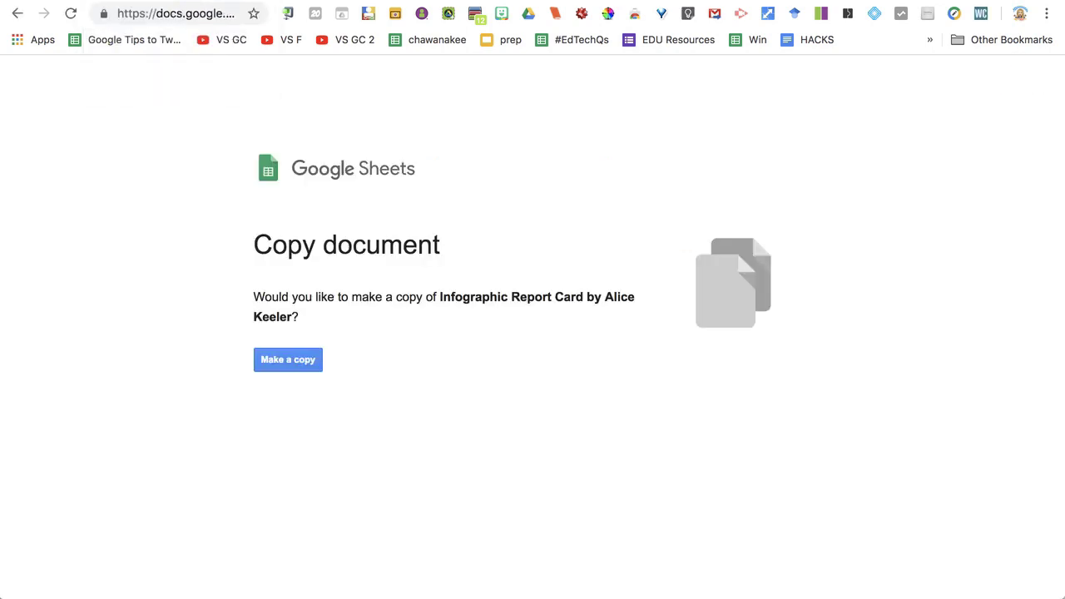
pyautogui.click(289, 365)
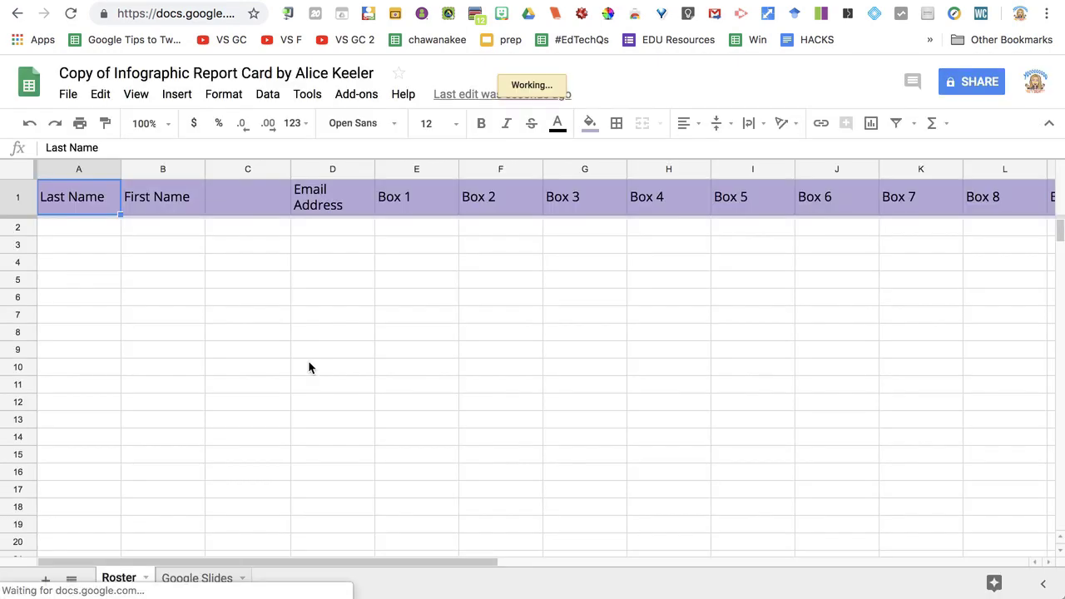
# Run Create Slides from the Infographic Menu in the copied roster sheet
pyautogui.click(292, 299)
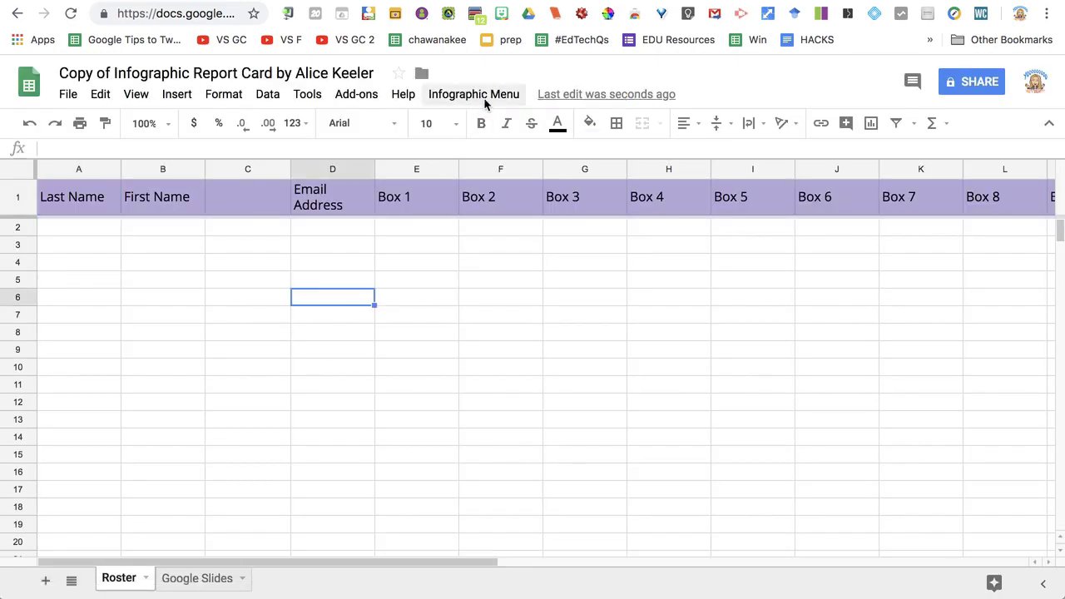
pyautogui.click(486, 98)
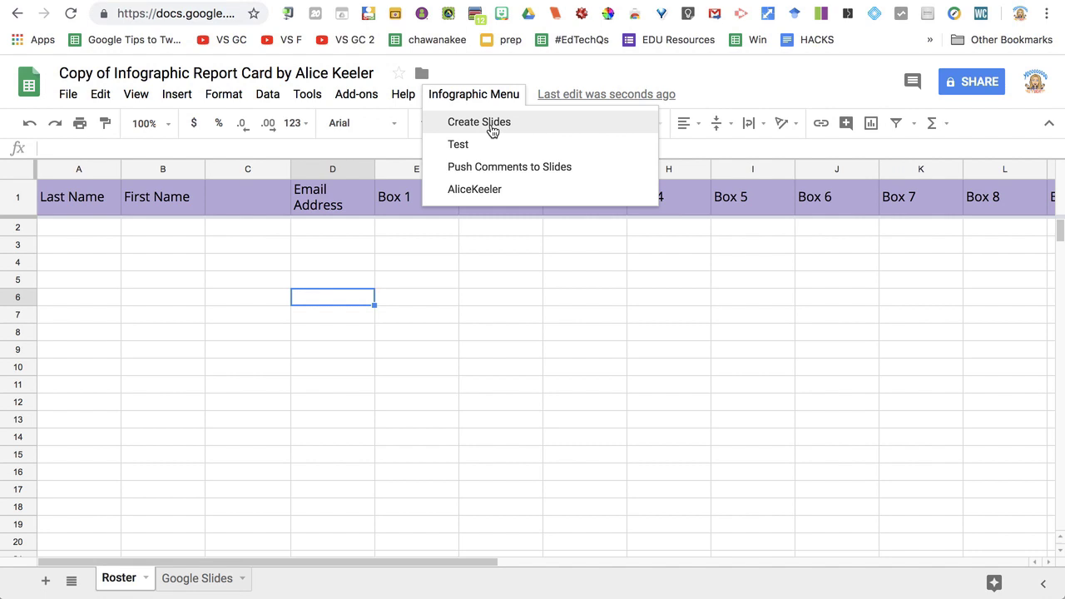
pyautogui.click(492, 127)
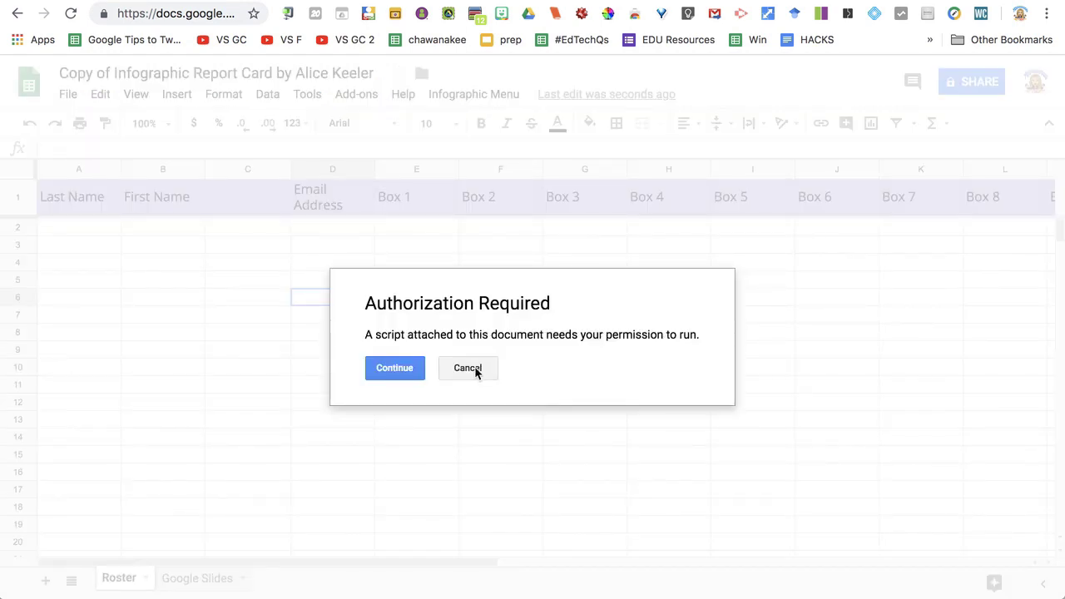
# Grant the unverified Infographic Report Card app access to the account so it builds the deck
pyautogui.click(397, 368)
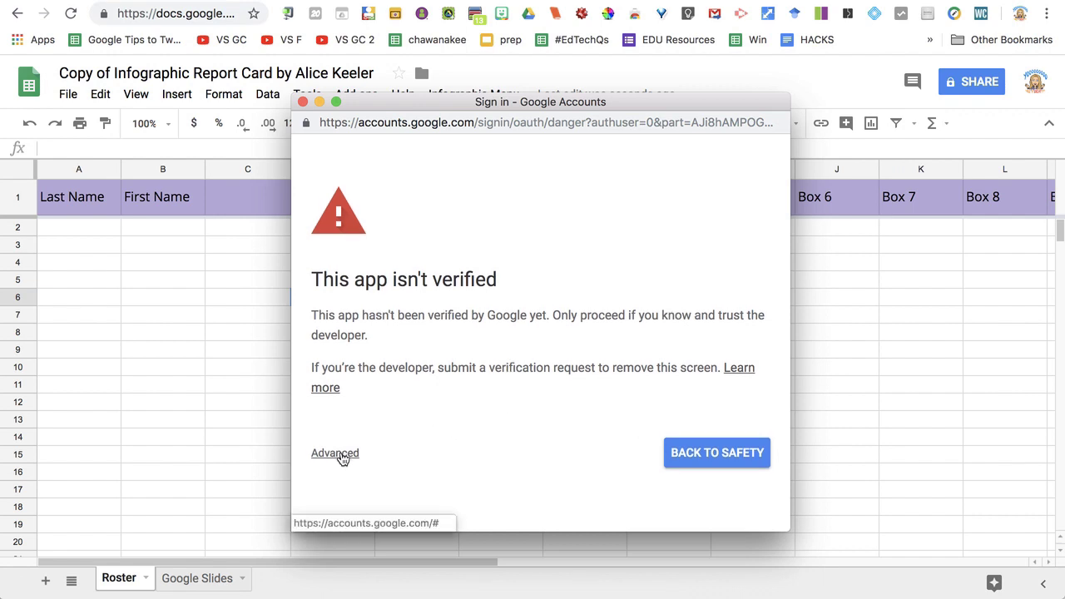
pyautogui.click(335, 454)
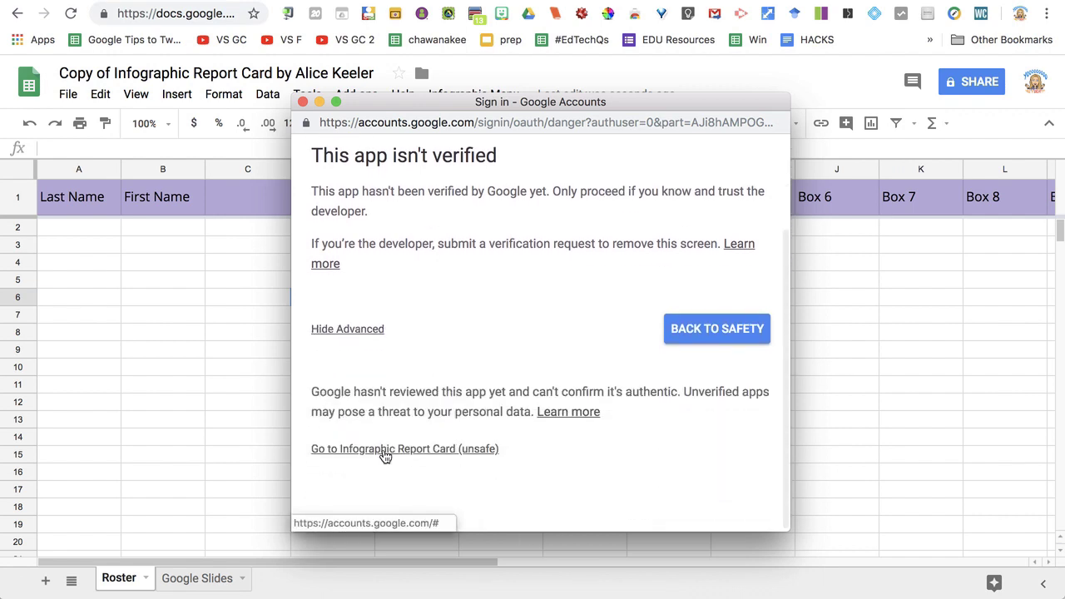
pyautogui.click(476, 454)
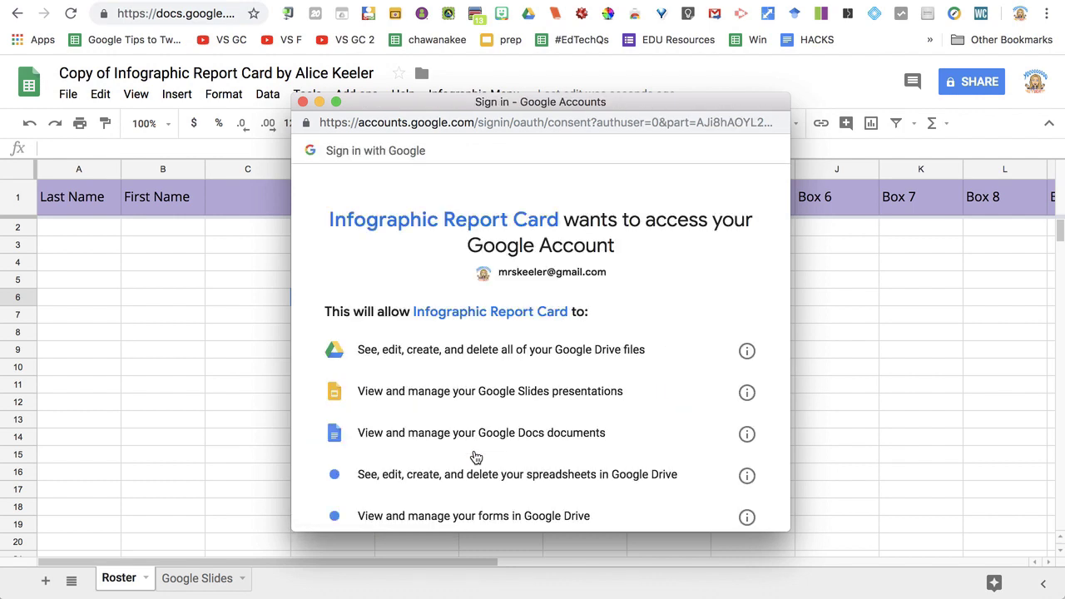
pyautogui.scroll(-5, 476, 456)
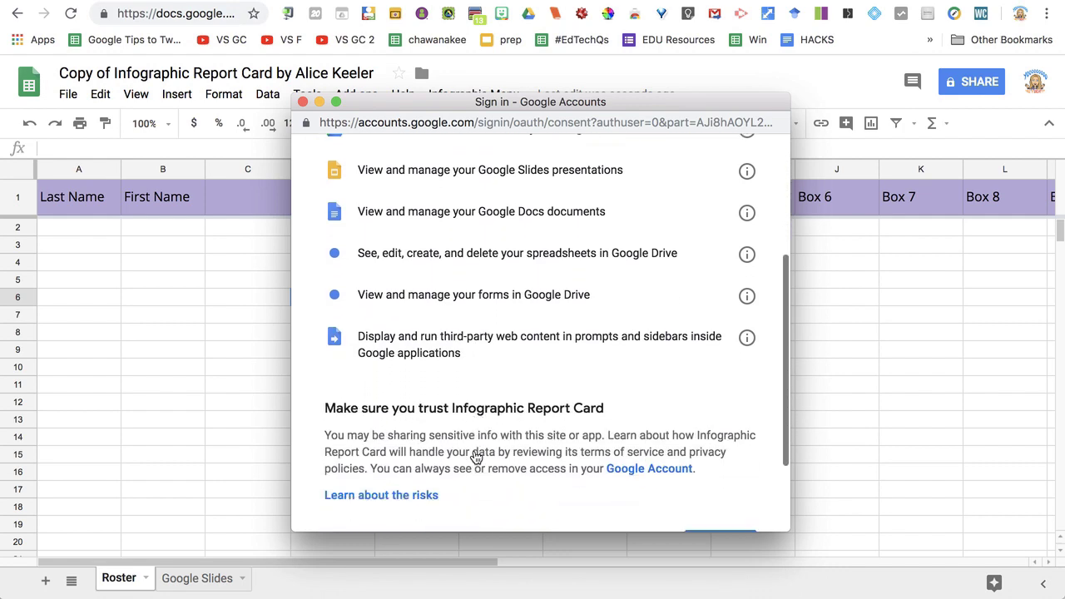
pyautogui.click(749, 480)
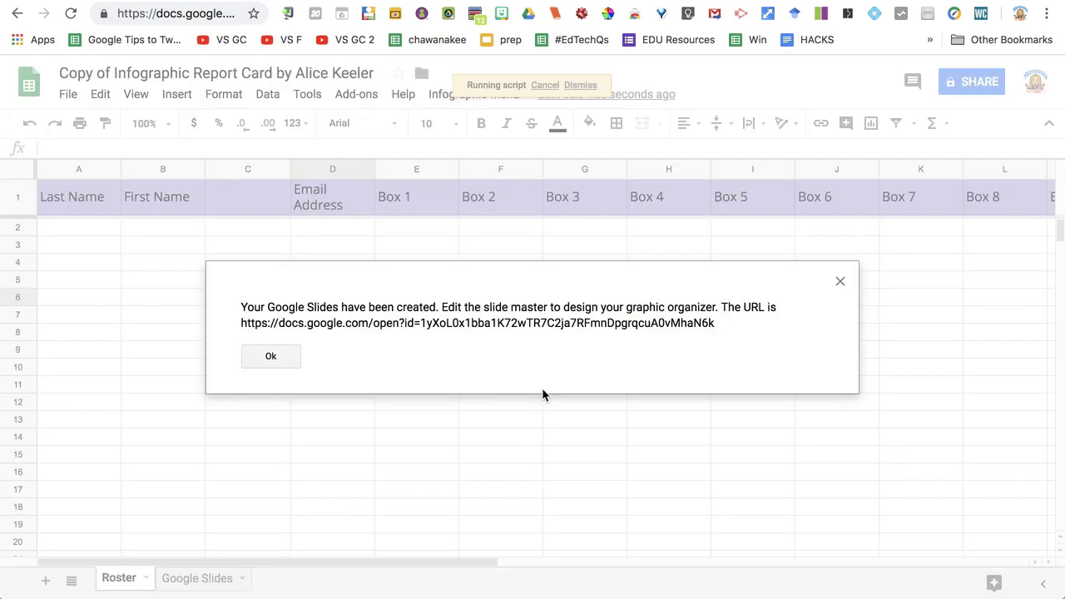
# Dismiss the confirmation and follow the slides link in cell C1 to the new presentation
pyautogui.click(281, 360)
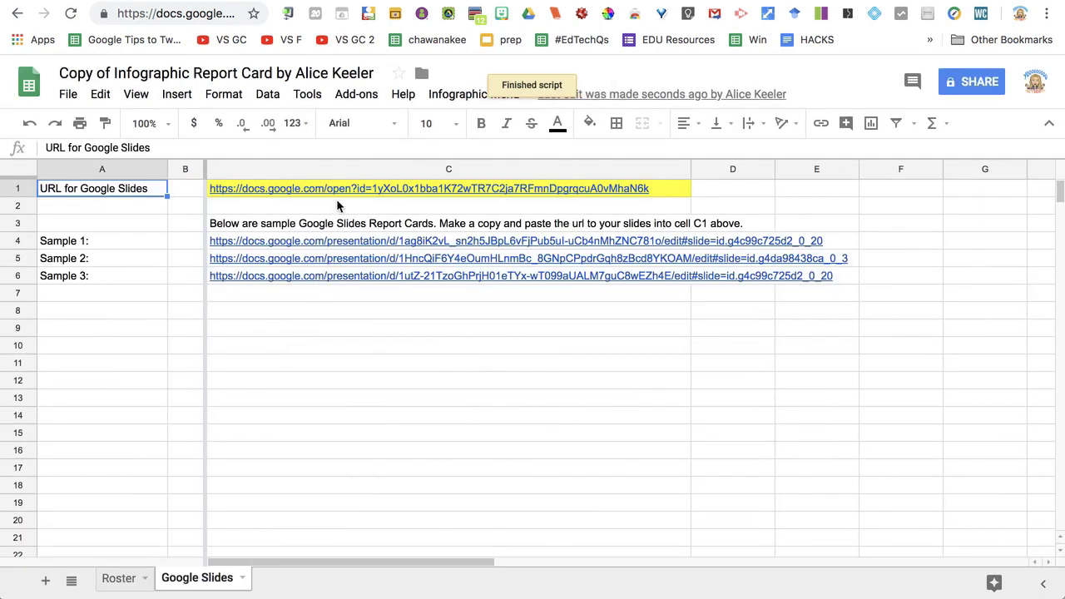
pyautogui.click(337, 197)
pyautogui.click(325, 206)
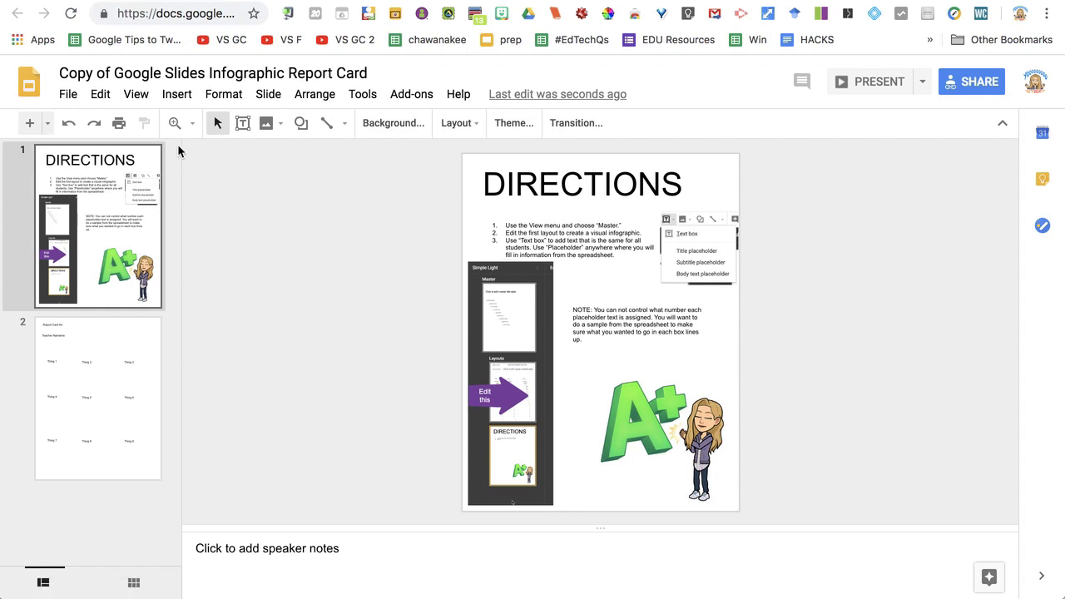
# Open the master editor with the Report Card layout selected
pyautogui.click(137, 95)
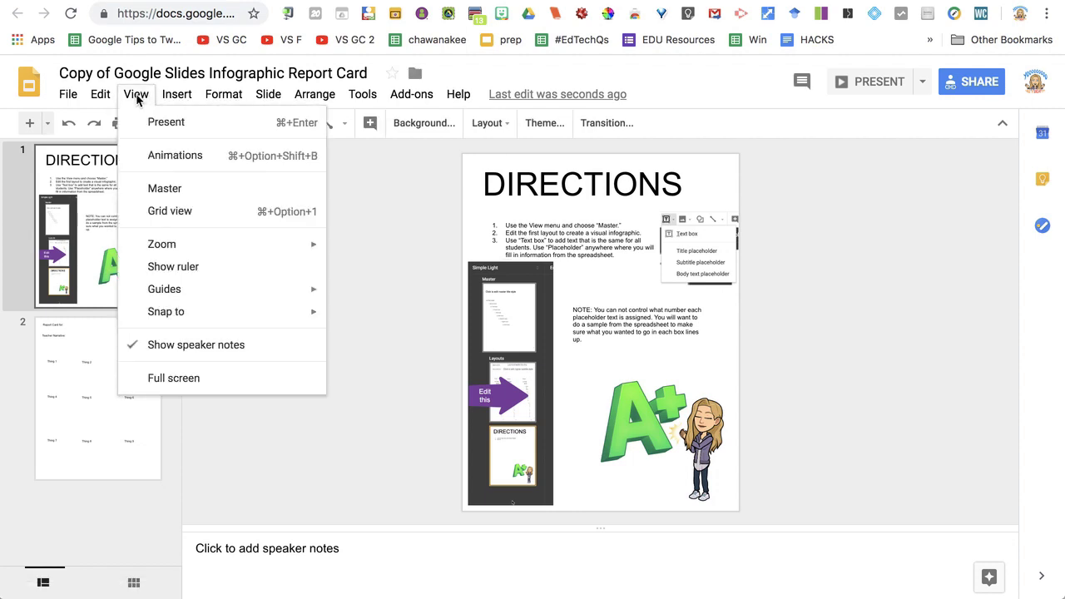
pyautogui.click(185, 190)
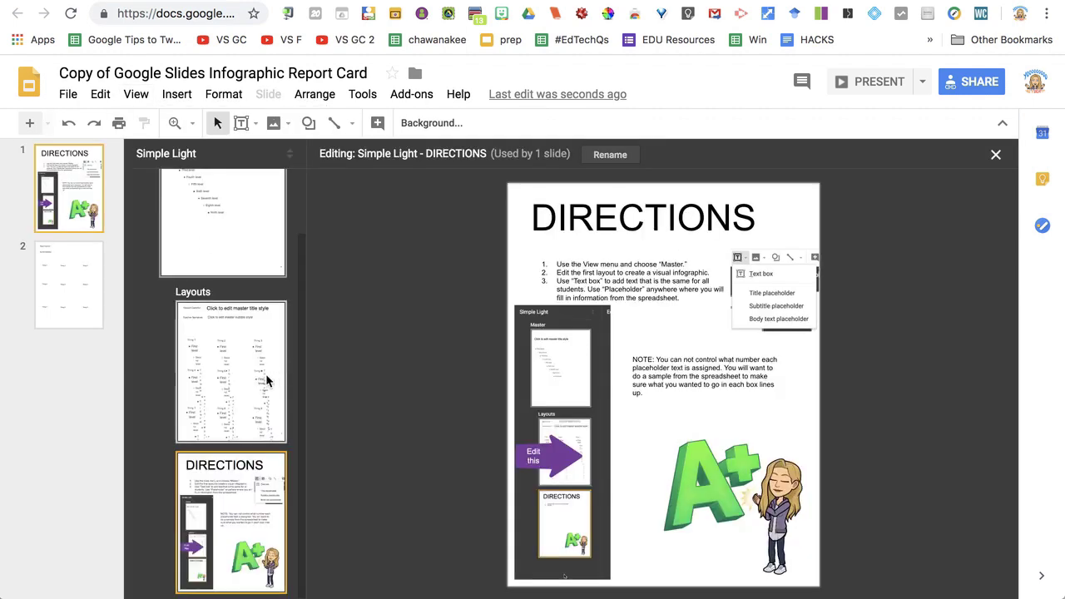
pyautogui.click(266, 380)
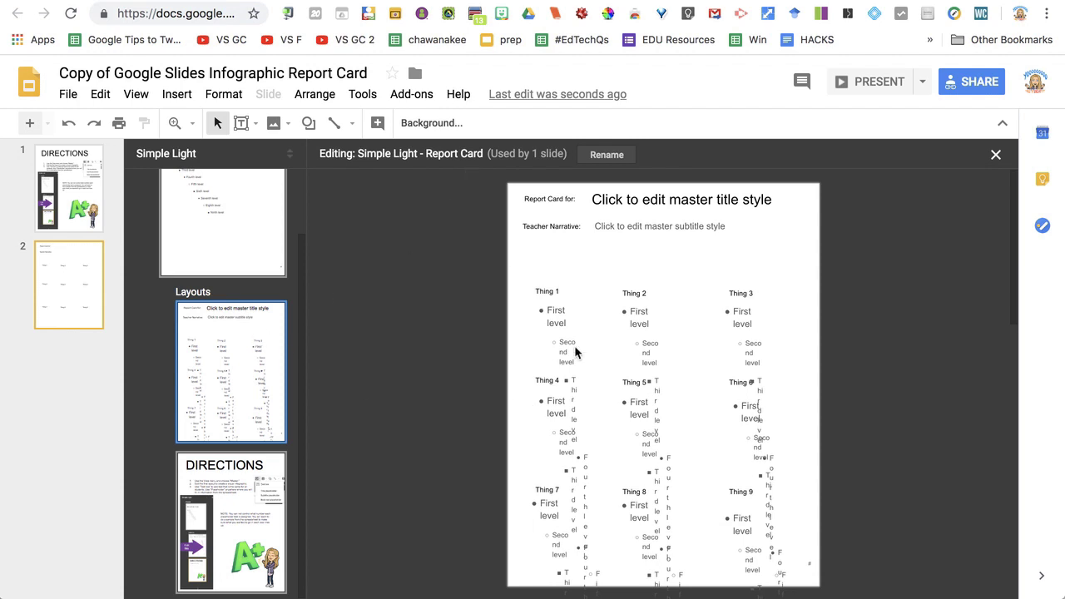
pyautogui.click(651, 198)
pyautogui.tripleClick(652, 198)
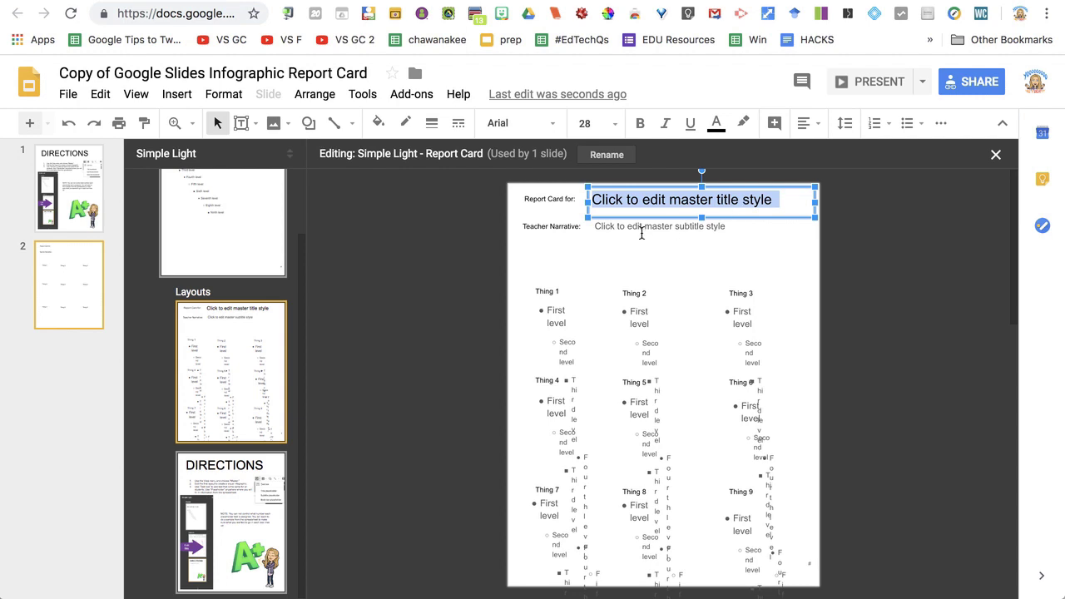
# Delete the subtitle and all Thing placeholders from the Report Card layout
pyautogui.moveTo(478, 234); pyautogui.dragTo(863, 580)
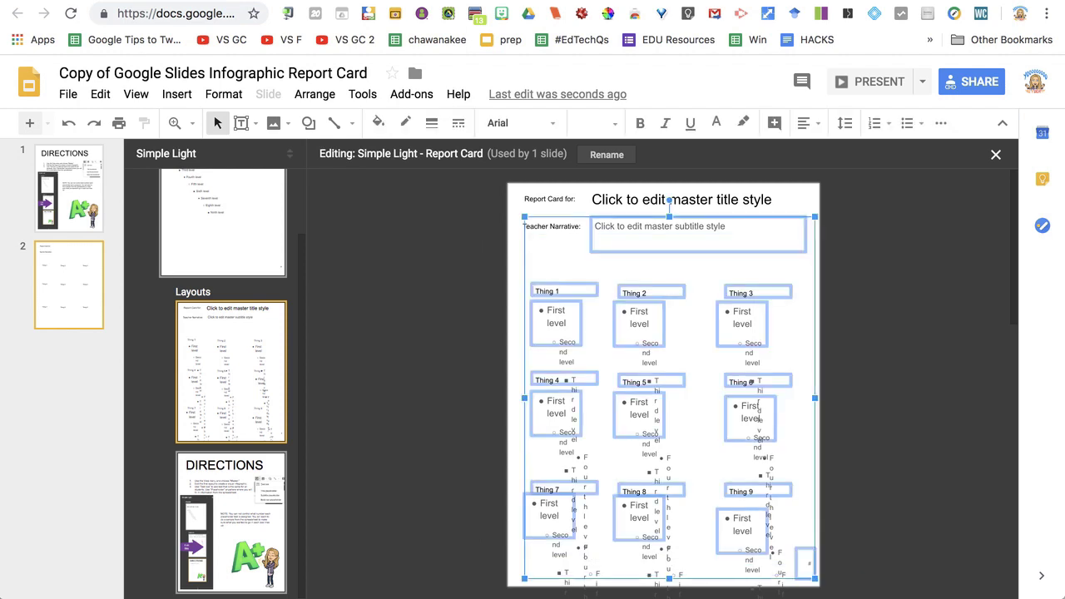
pyautogui.press('Delete')
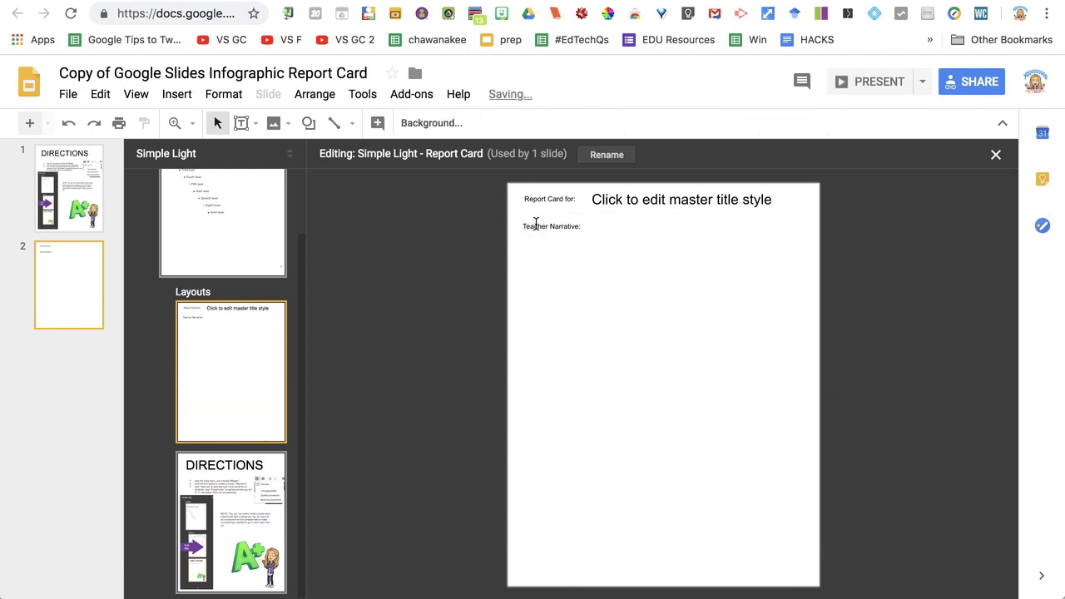
pyautogui.click(536, 221)
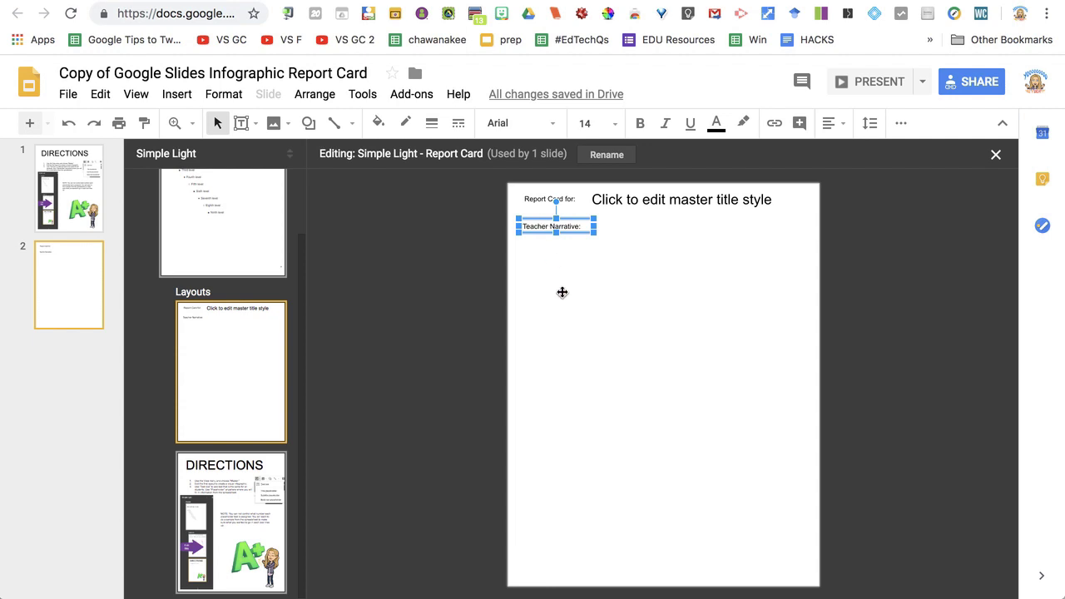
# Delete the Teacher Narrative label and try preset gradient backgrounds on the layout
pyautogui.press('Delete')
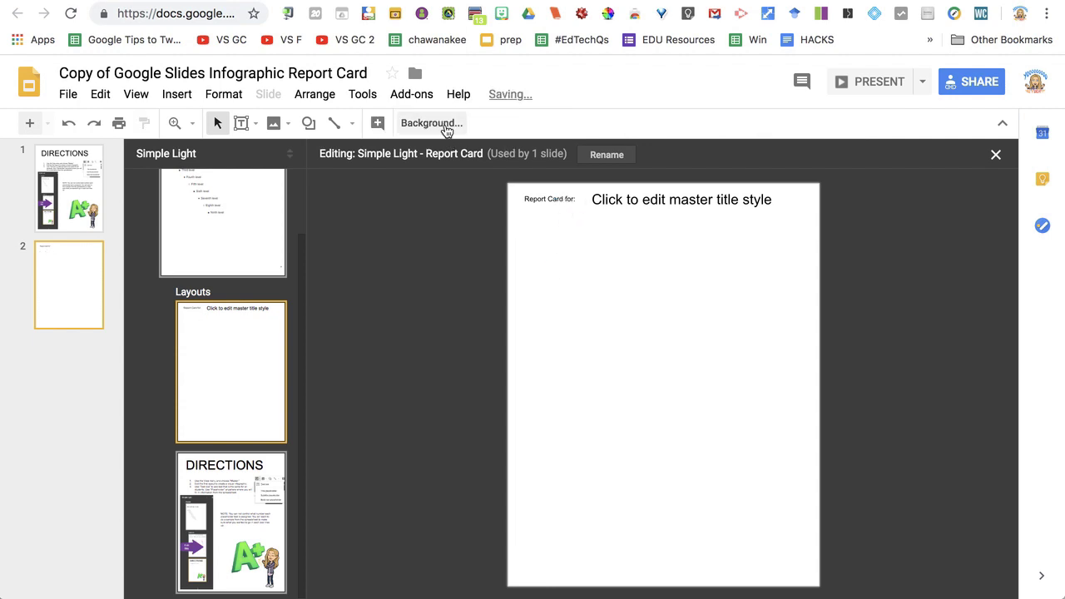
pyautogui.click(447, 125)
pyautogui.click(567, 296)
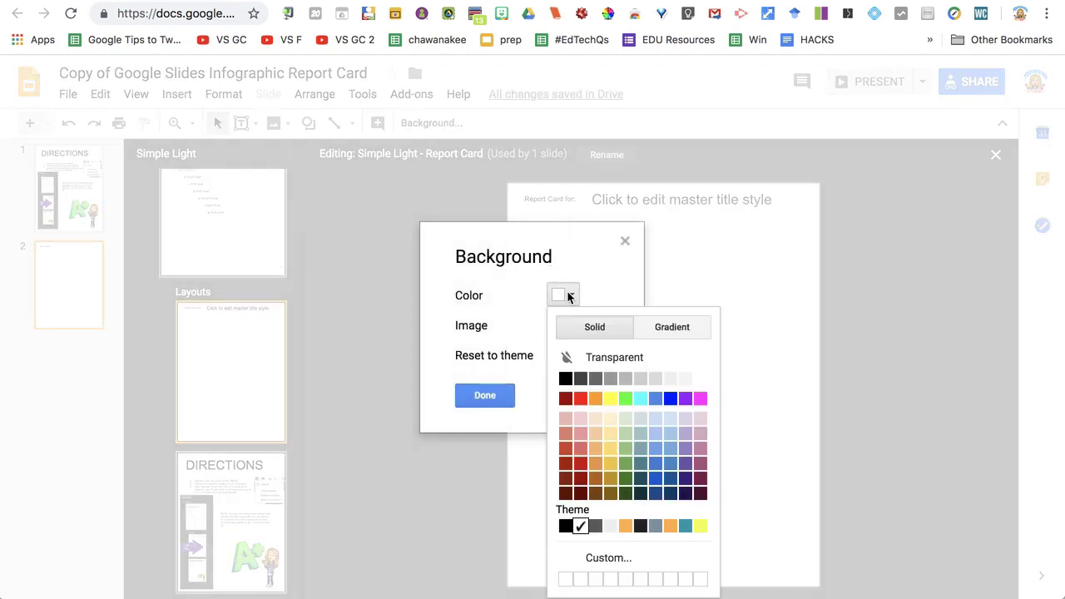
pyautogui.click(666, 329)
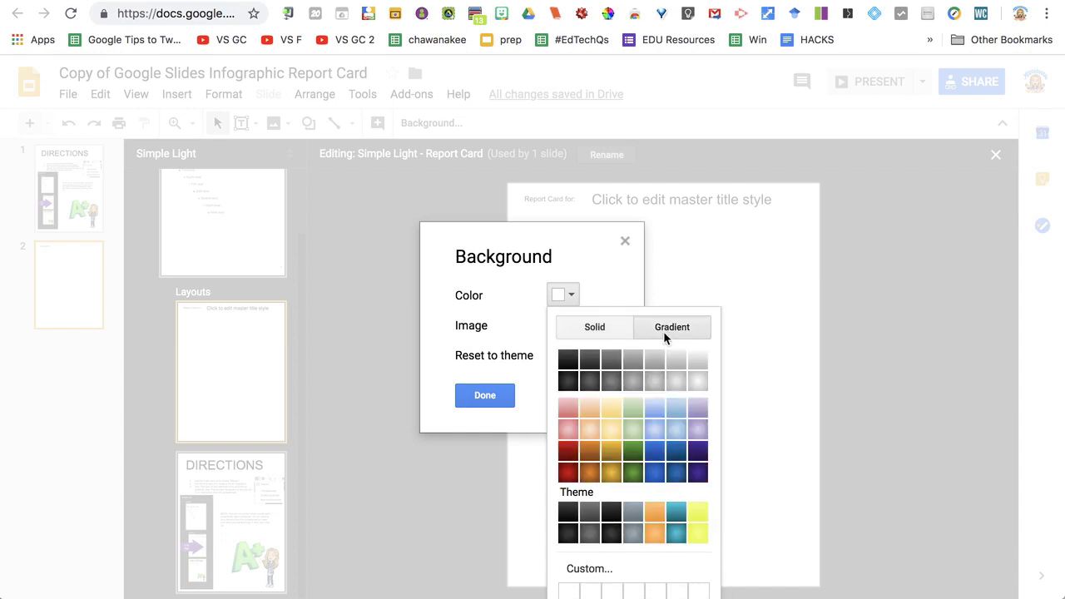
pyautogui.click(590, 430)
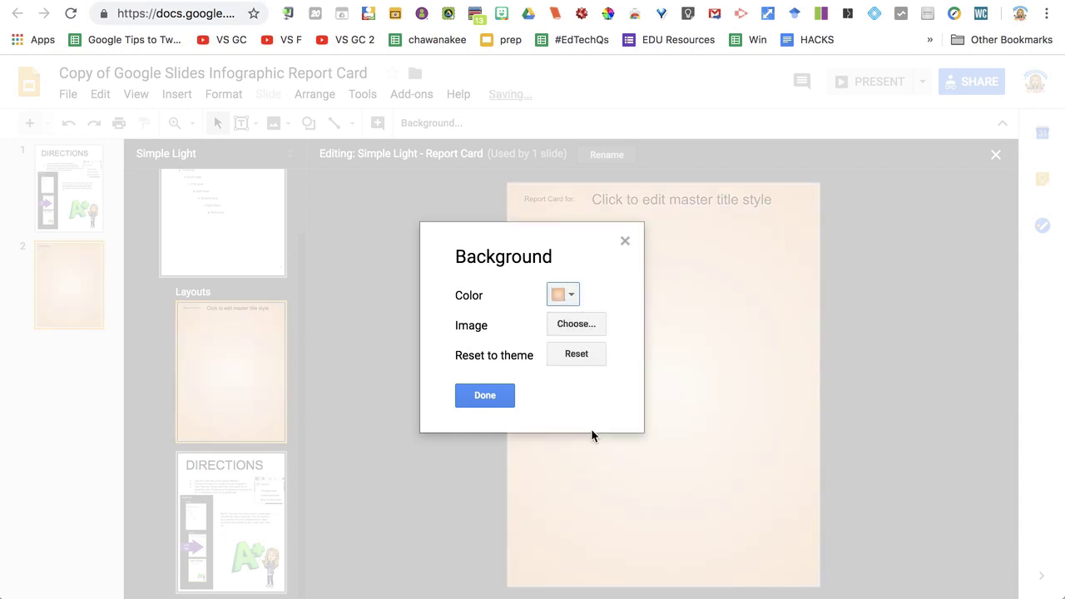
pyautogui.click(584, 356)
pyautogui.click(571, 295)
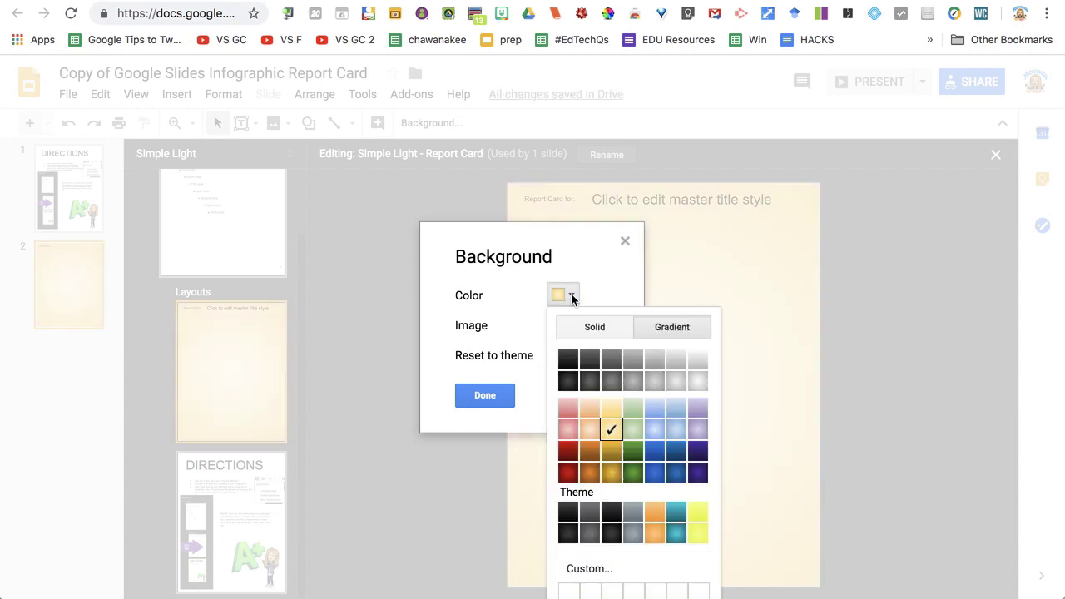
# Apply a custom linear gradient background, light yellow to orange at 270°
pyautogui.click(593, 574)
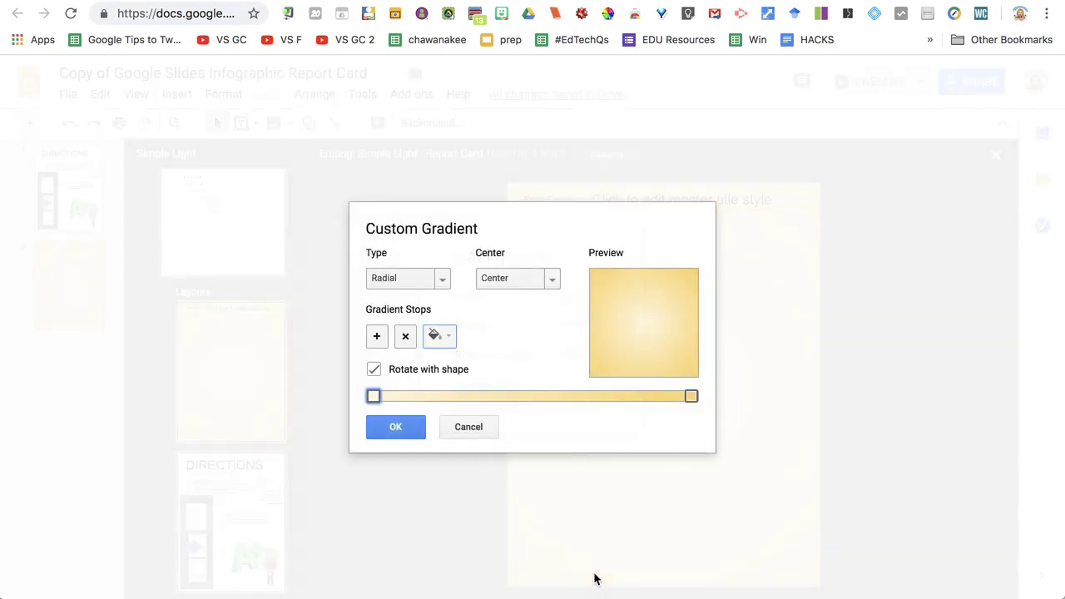
pyautogui.click(442, 278)
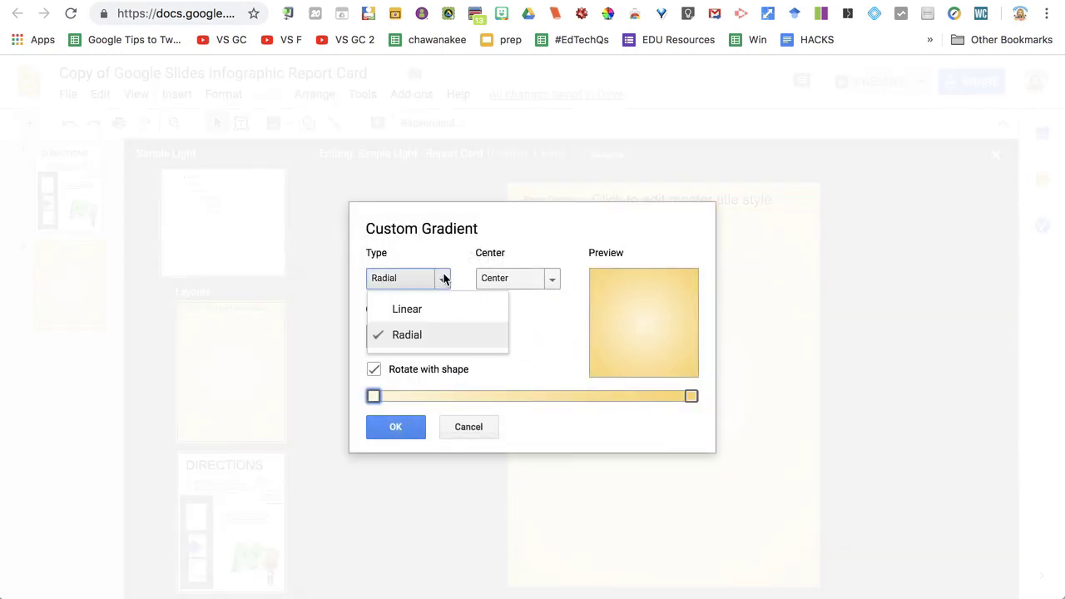
pyautogui.click(430, 305)
pyautogui.click(436, 335)
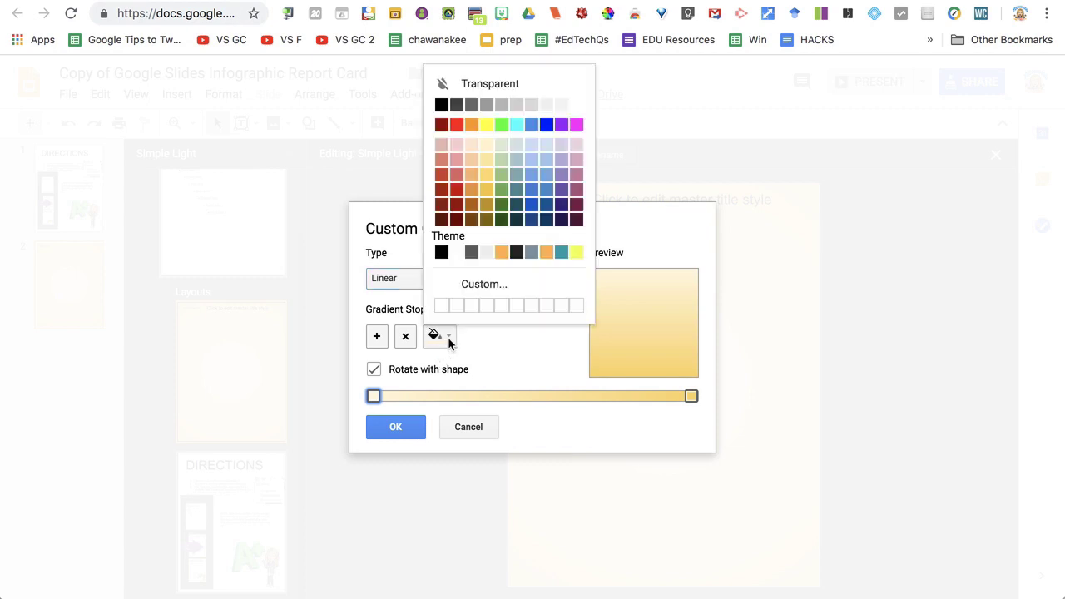
pyautogui.click(488, 161)
pyautogui.click(690, 396)
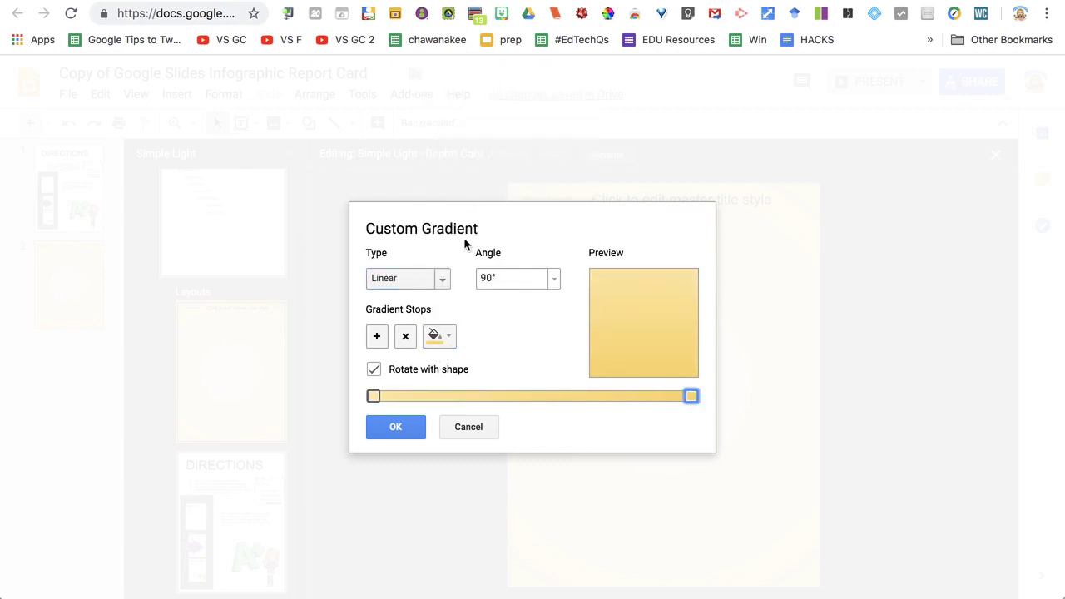
pyautogui.click(444, 337)
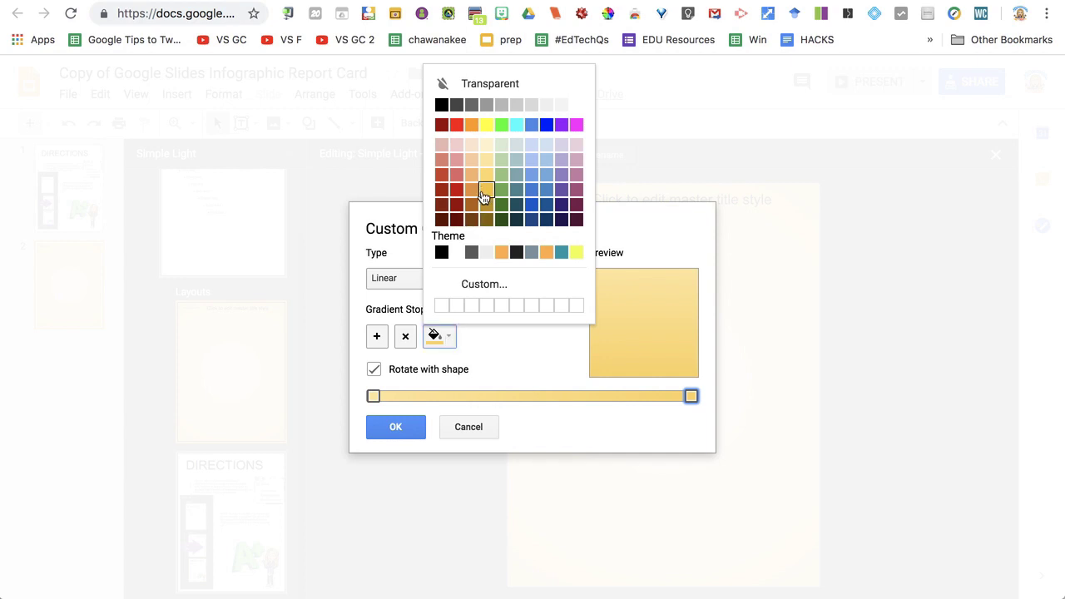
pyautogui.click(473, 190)
pyautogui.click(554, 279)
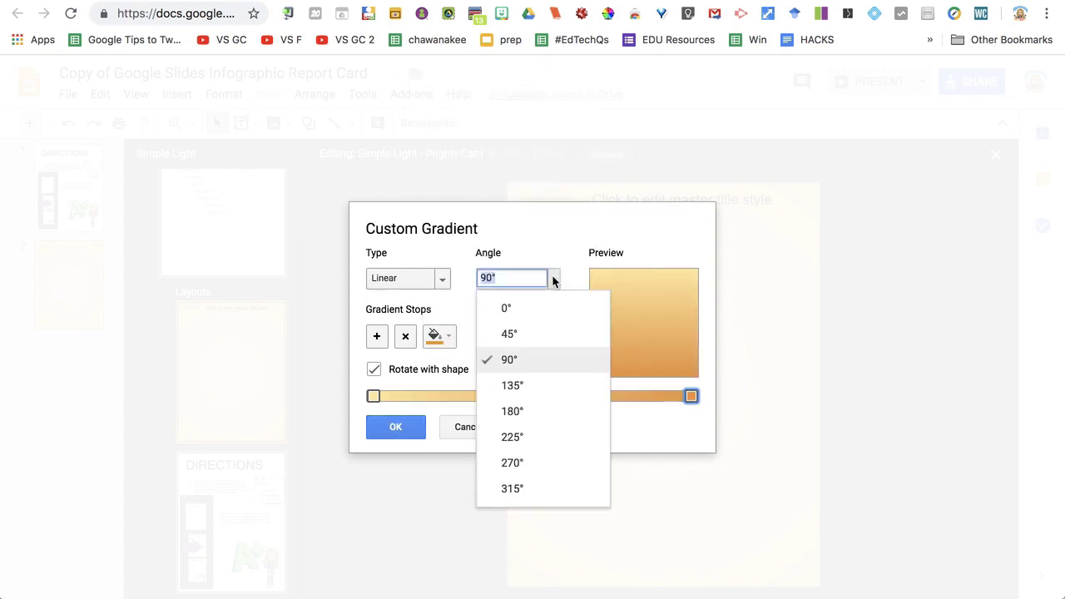
pyautogui.click(513, 463)
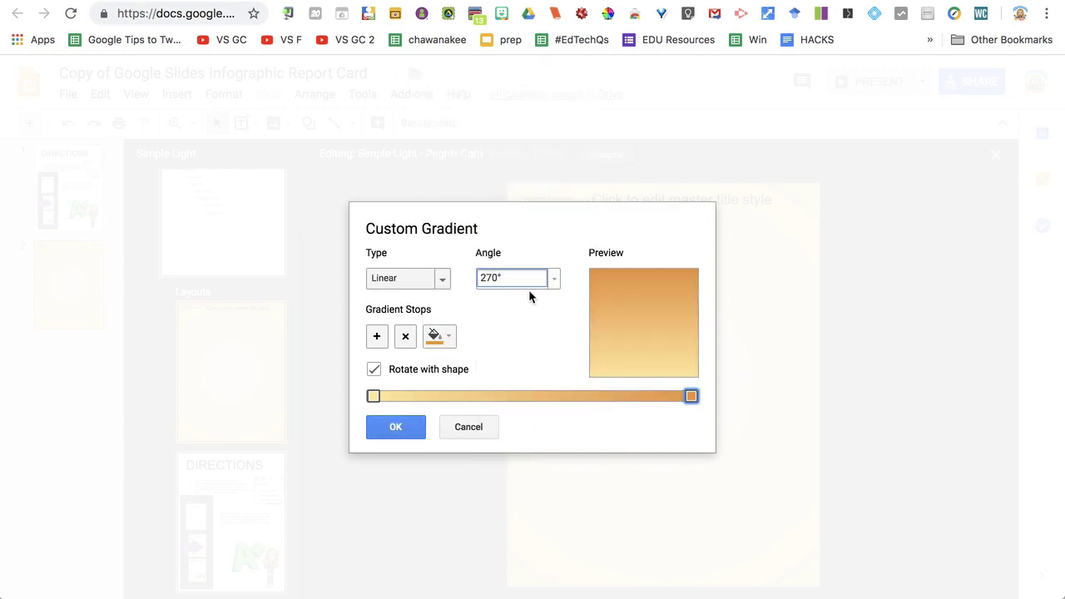
pyautogui.click(398, 428)
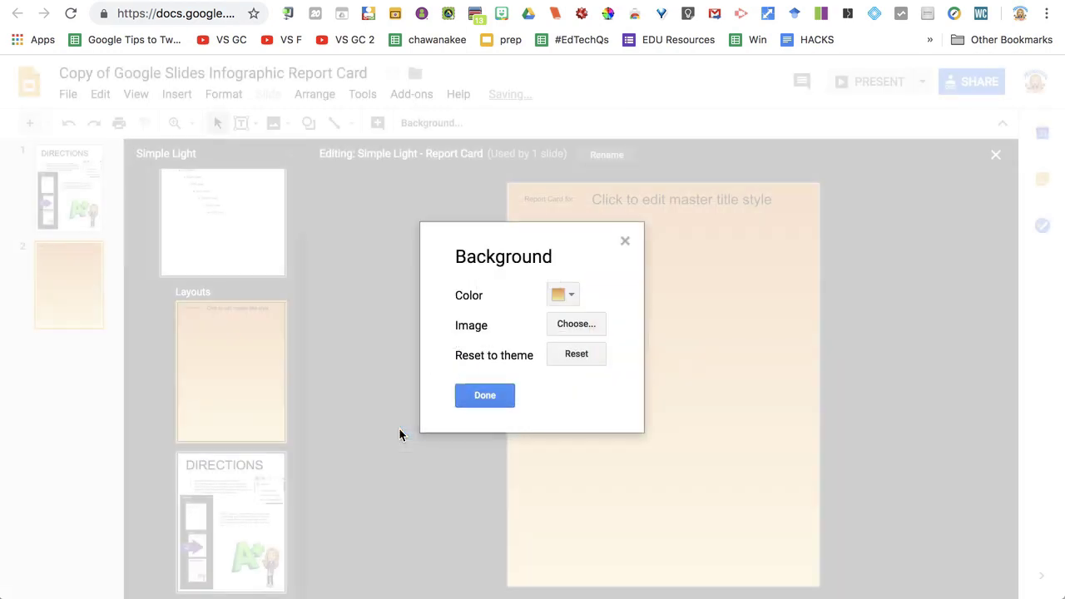
pyautogui.click(503, 397)
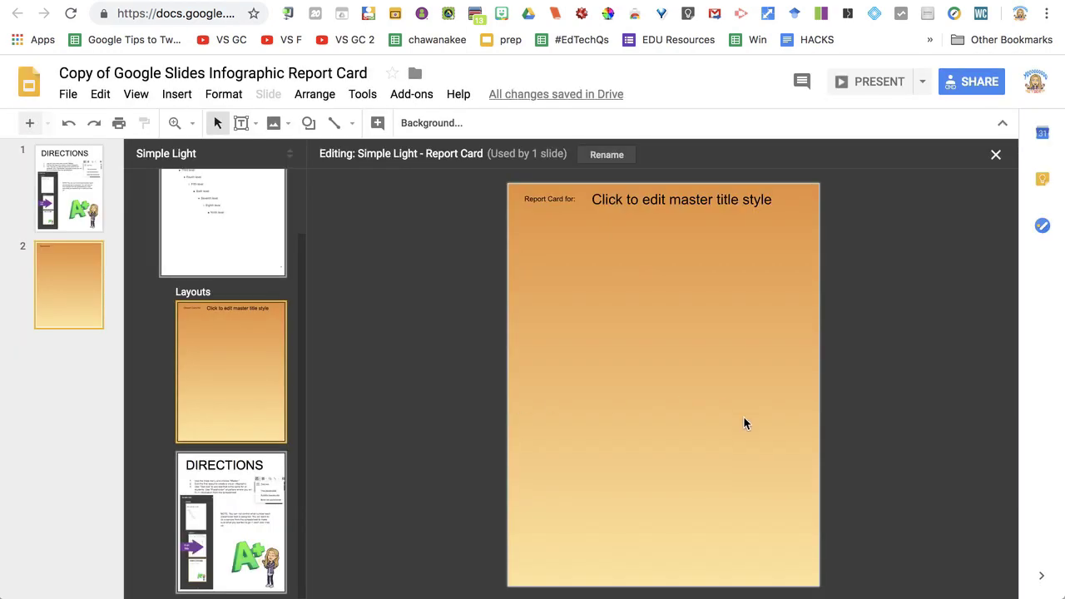
# Change the 'Report Card for:' label's font to Archivo Black
pyautogui.click(564, 196)
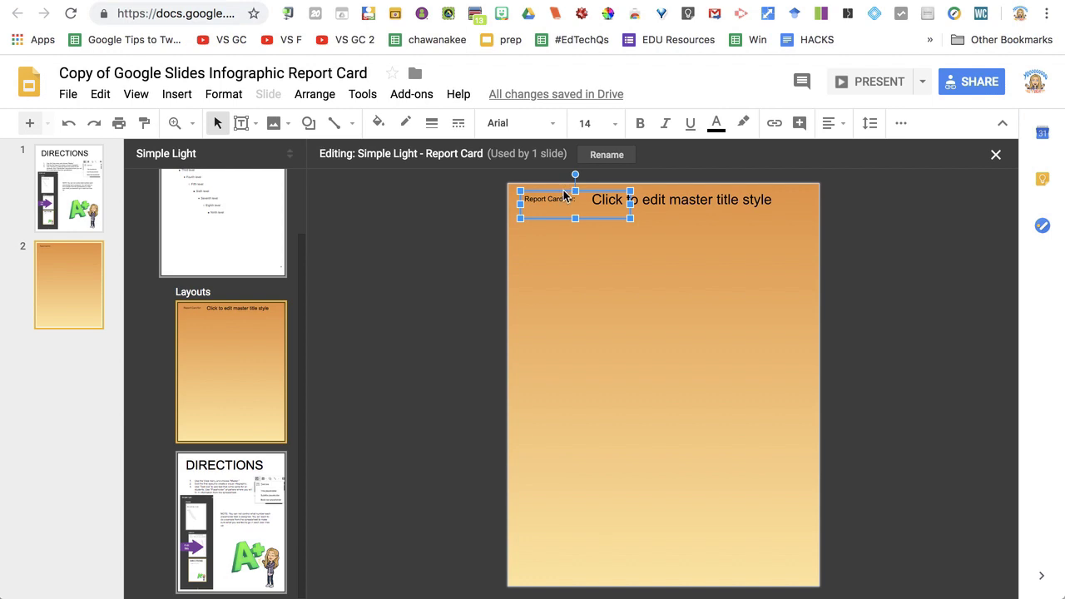
pyautogui.click(524, 123)
pyautogui.click(562, 433)
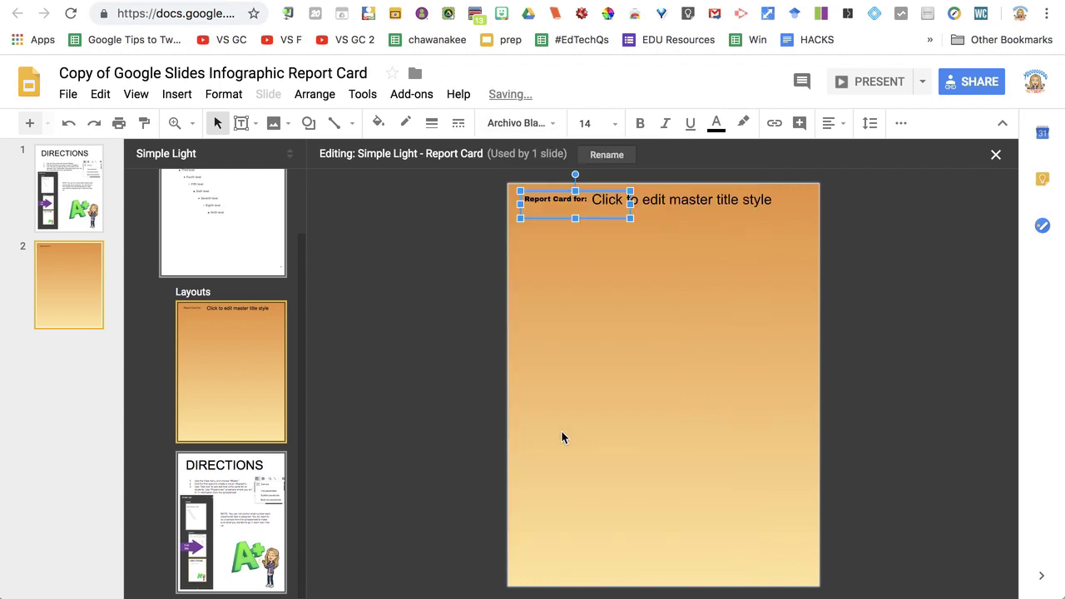
pyautogui.click(562, 438)
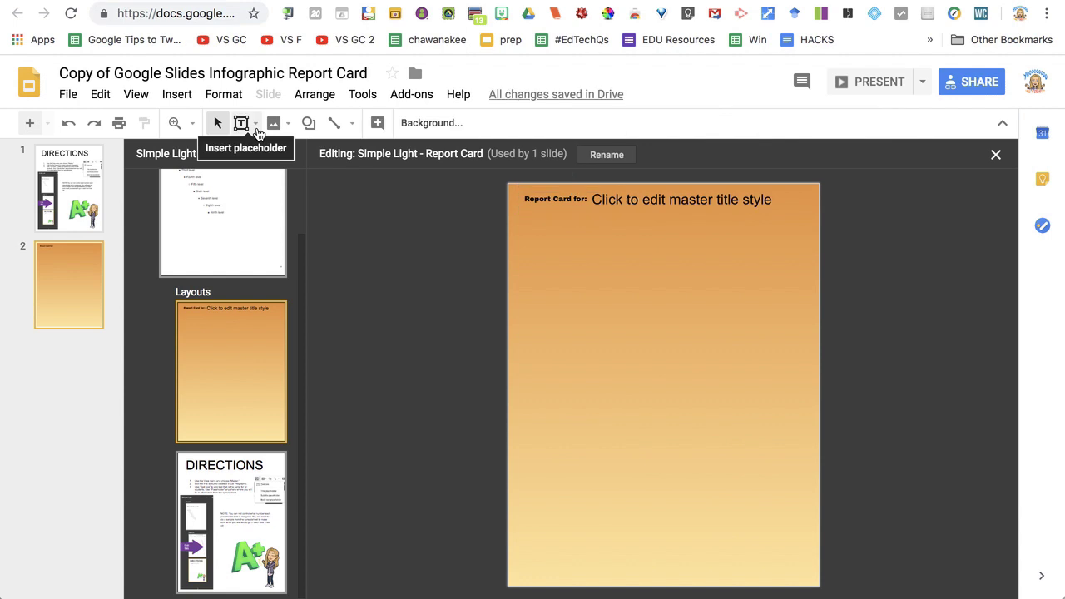
pyautogui.click(257, 126)
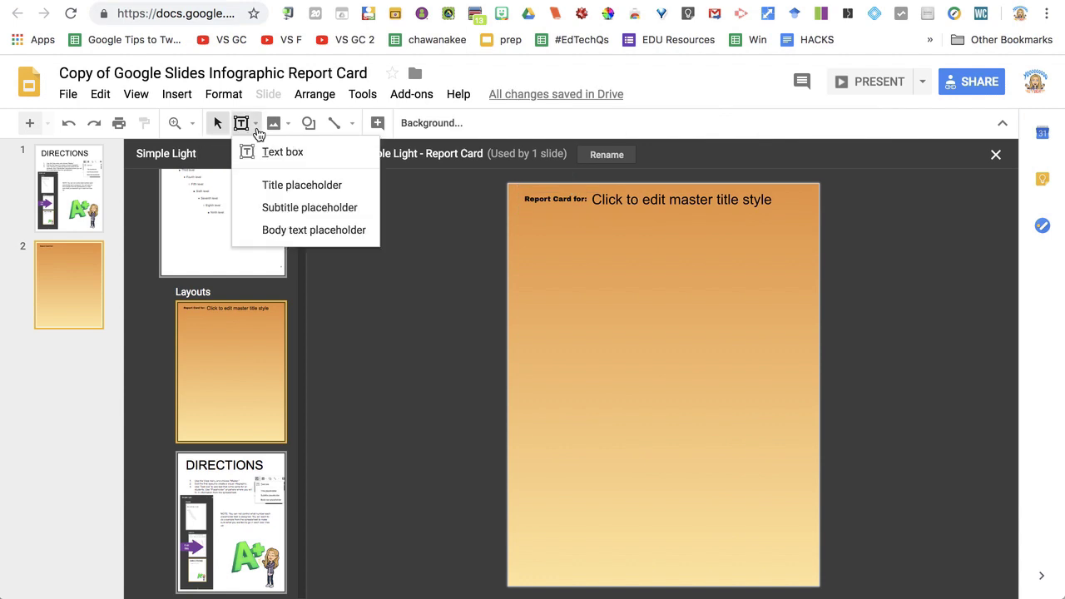
# Add an 'OVERALL SCORE' text box below the label in 36 pt Archivo Black
pyautogui.click(322, 161)
pyautogui.moveTo(529, 234); pyautogui.dragTo(685, 282)
pyautogui.write('ov')
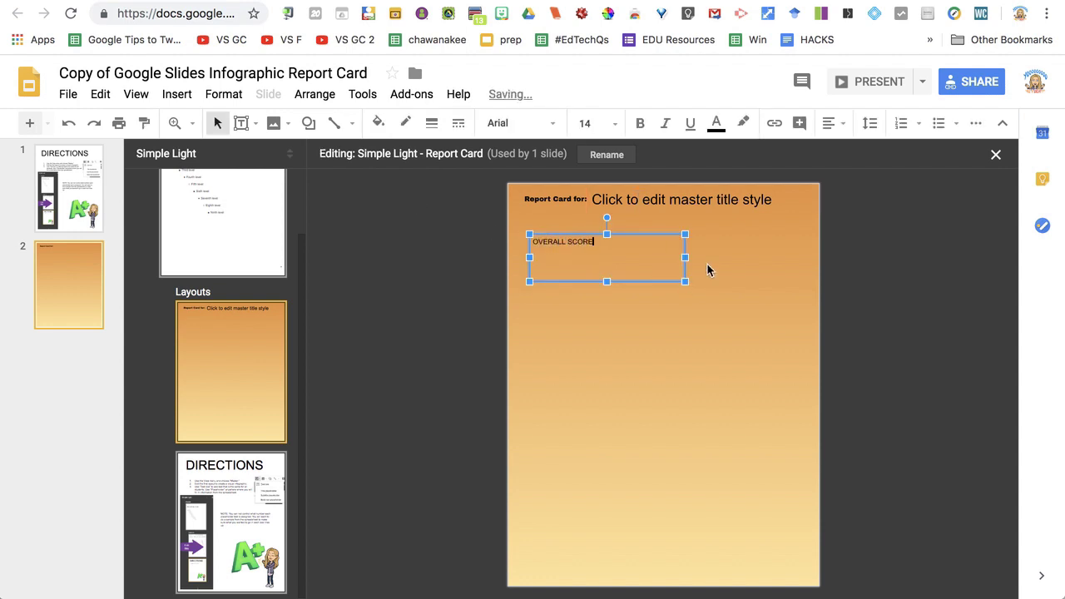
pyautogui.write('ERALL SCORE')
pyautogui.click(525, 123)
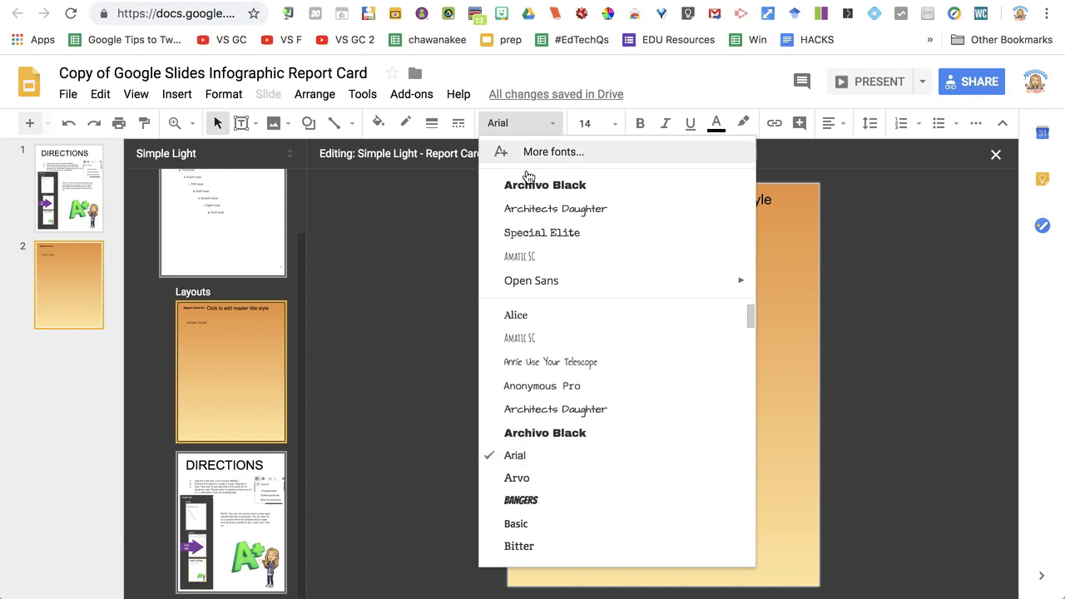
pyautogui.click(527, 185)
pyautogui.click(586, 124)
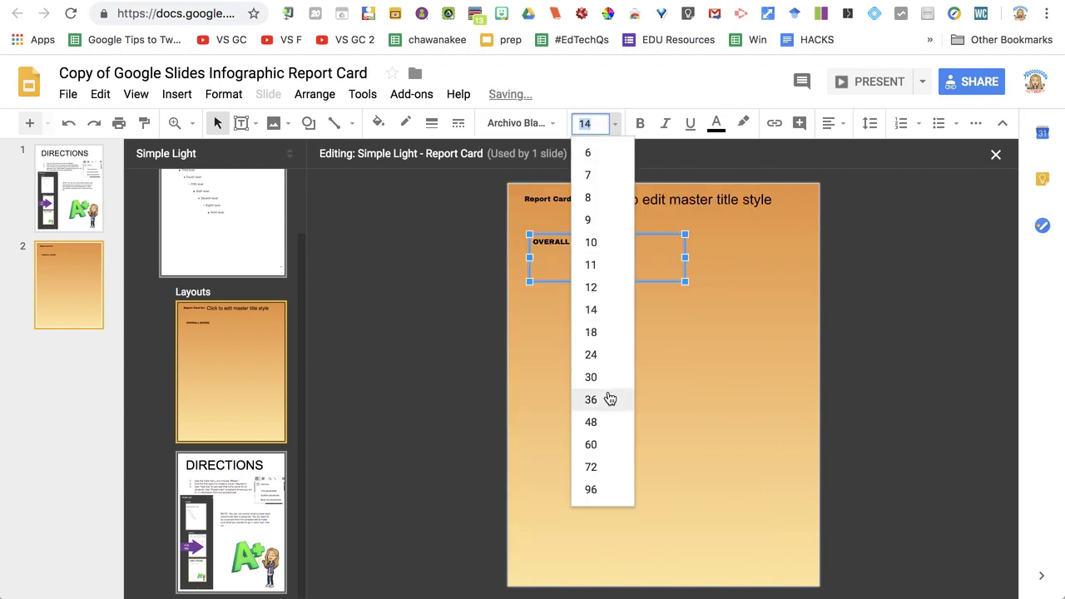
pyautogui.click(591, 400)
pyautogui.click(610, 367)
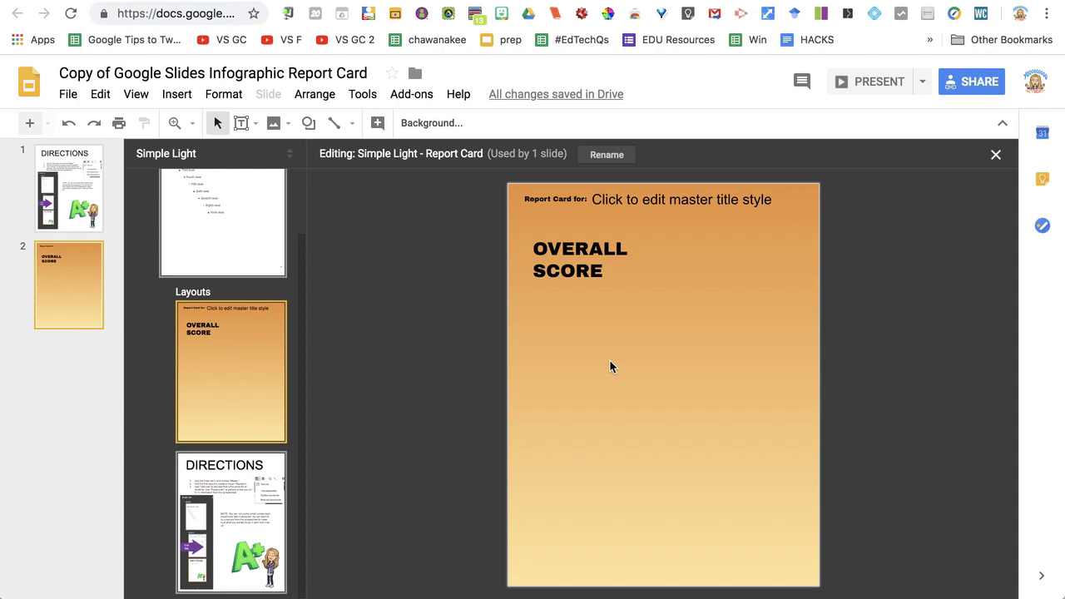
pyautogui.click(257, 125)
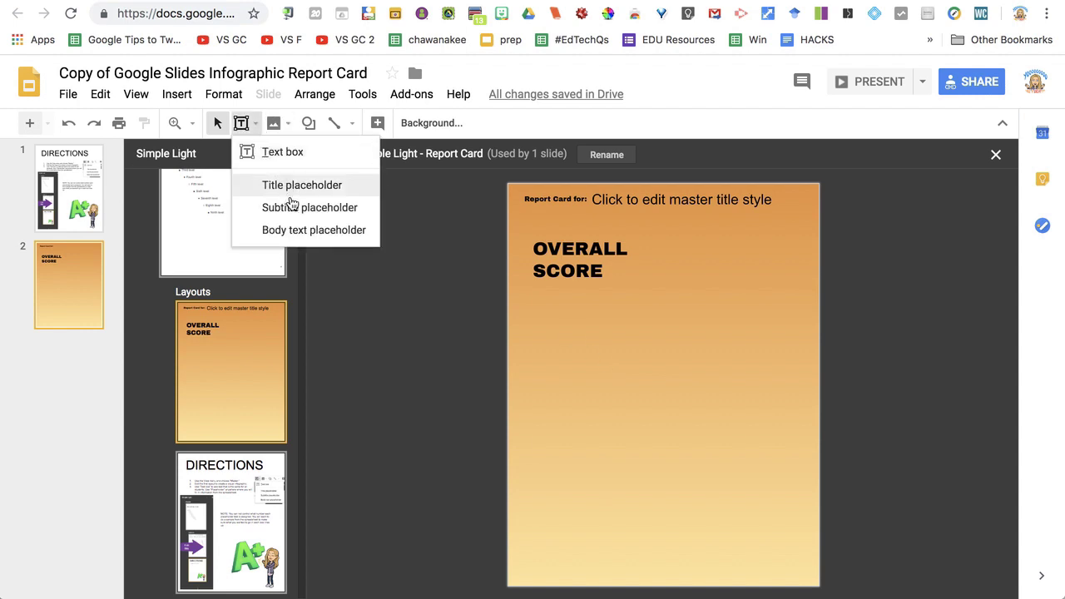
# Place a body text placeholder right of OVERALL SCORE with 72 pt Special Elite text
pyautogui.click(329, 241)
pyautogui.moveTo(671, 231); pyautogui.dragTo(753, 294)
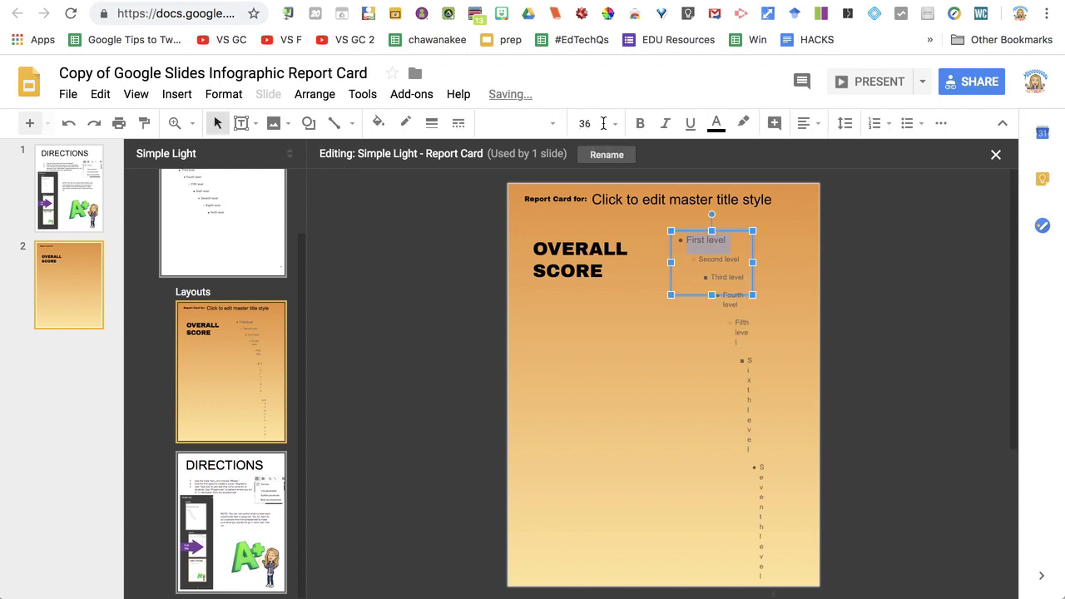
pyautogui.click(610, 125)
pyautogui.click(612, 466)
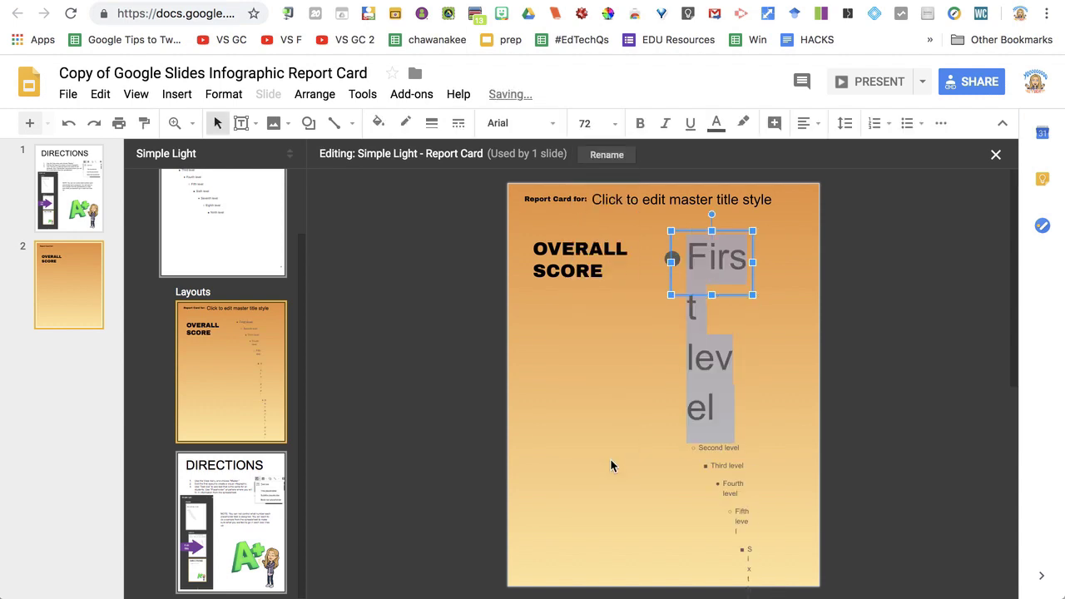
pyautogui.click(553, 124)
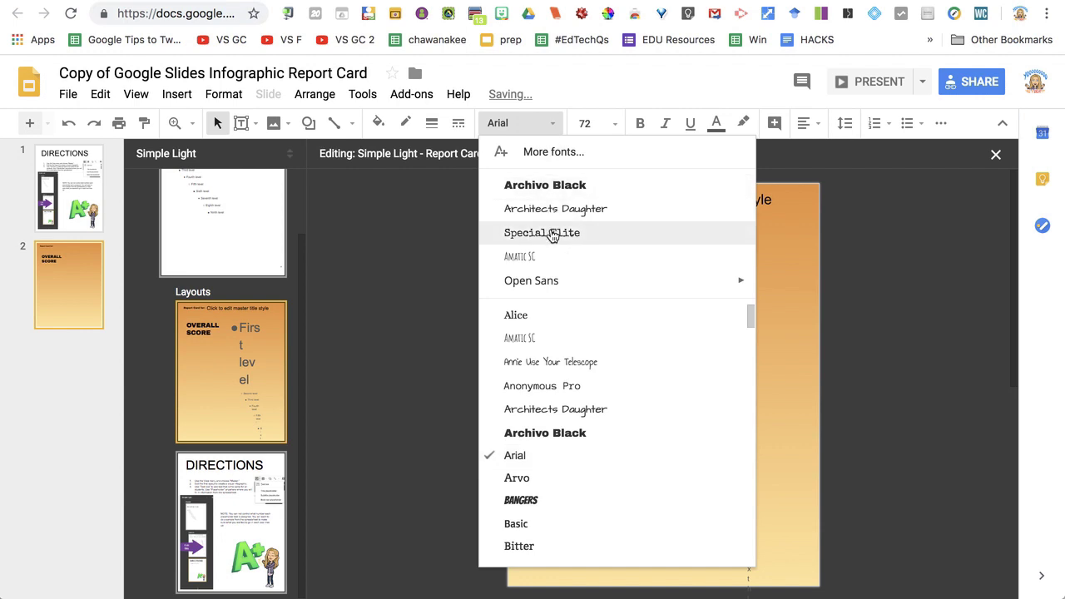
pyautogui.click(552, 235)
pyautogui.click(566, 345)
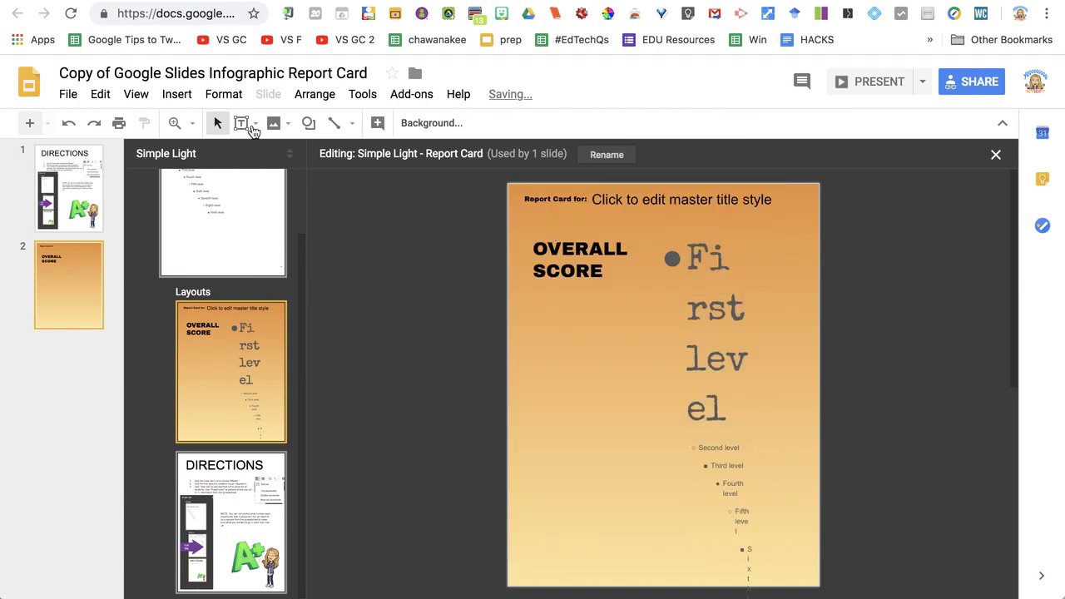
pyautogui.click(260, 125)
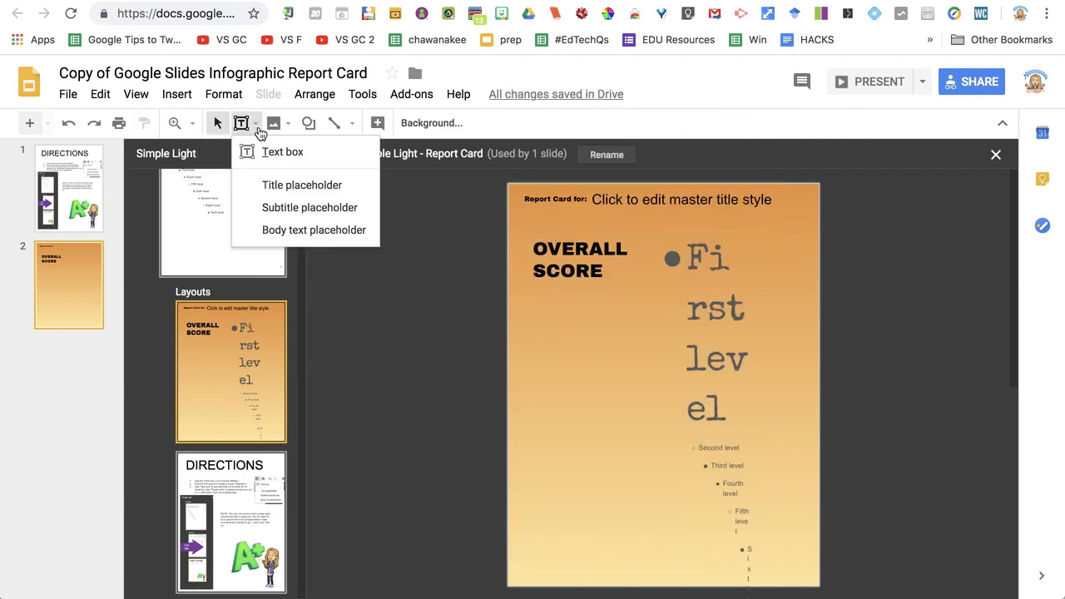
# Add a 'Student Behavior' title placeholder below OVERALL SCORE in 30 pt Archivo Black
pyautogui.click(278, 187)
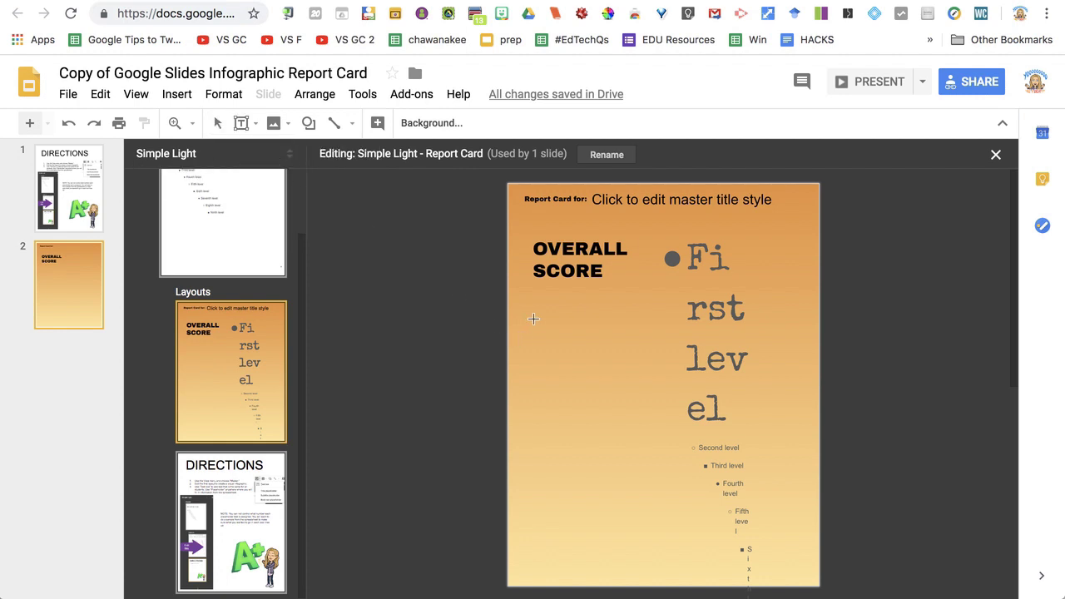
pyautogui.moveTo(533, 320); pyautogui.dragTo(778, 348)
pyautogui.write('Student Behavior')
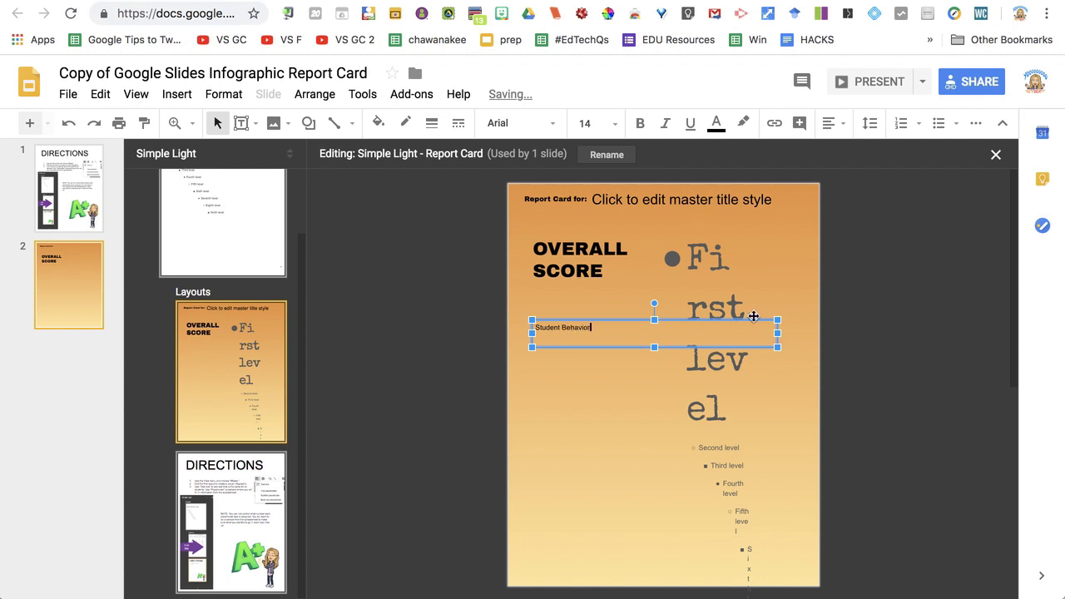
pyautogui.click(520, 125)
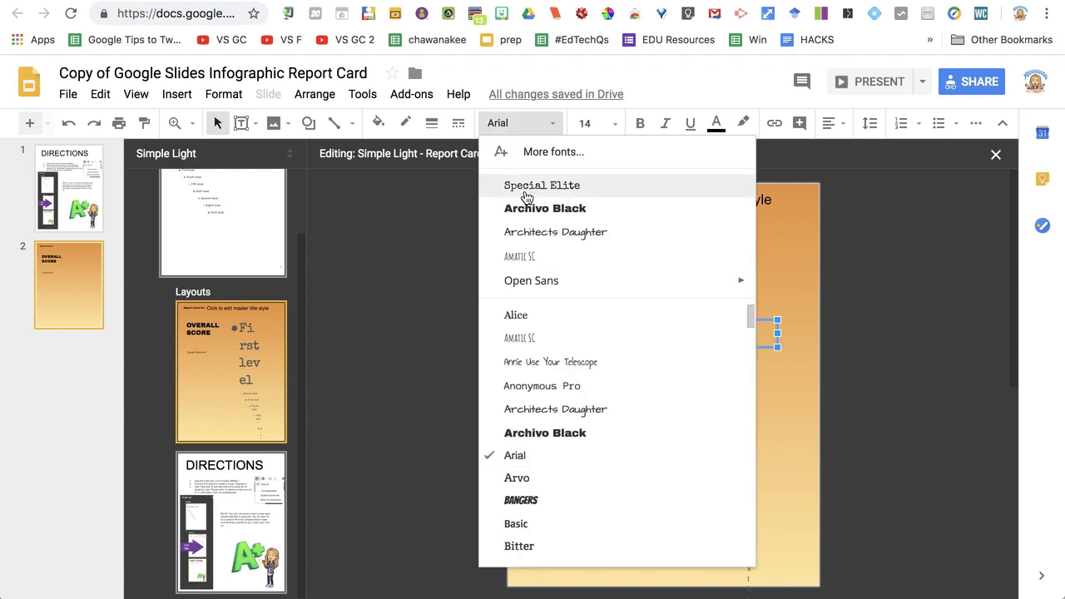
pyautogui.click(533, 208)
pyautogui.click(613, 125)
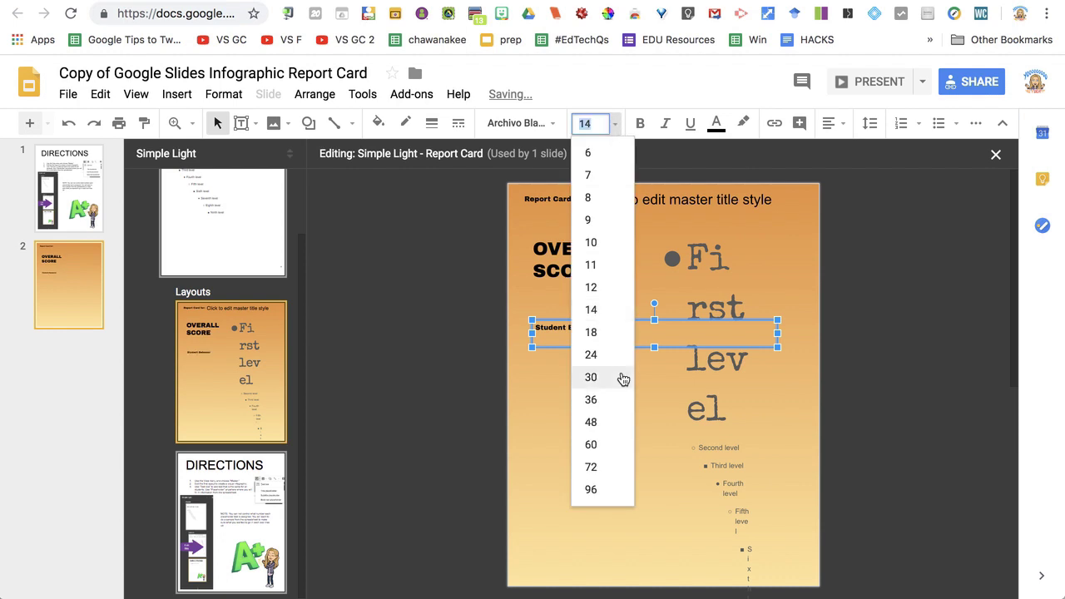
pyautogui.click(591, 377)
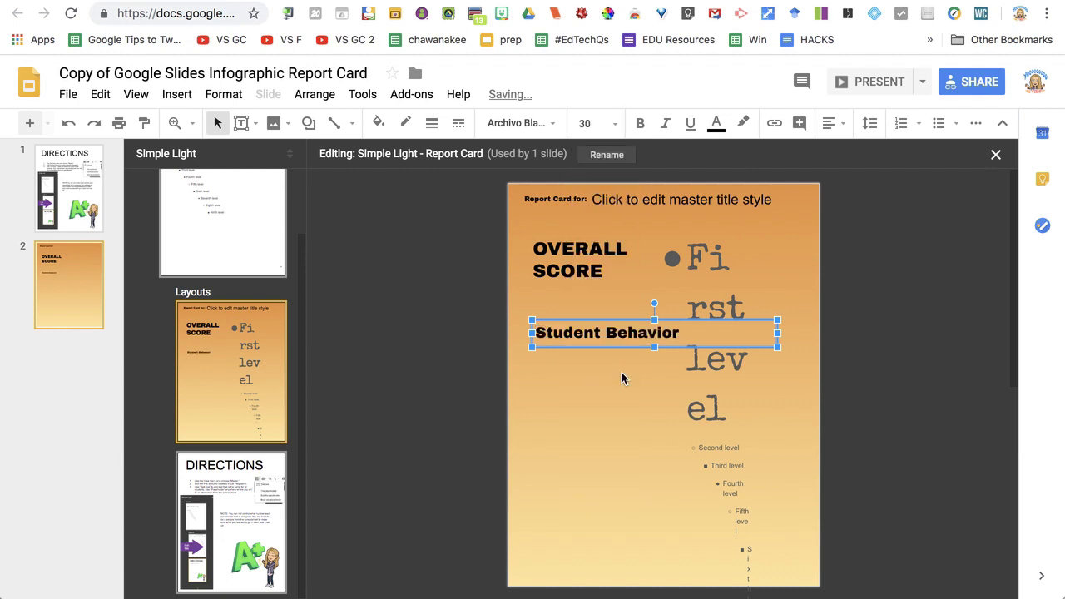
pyautogui.click(608, 415)
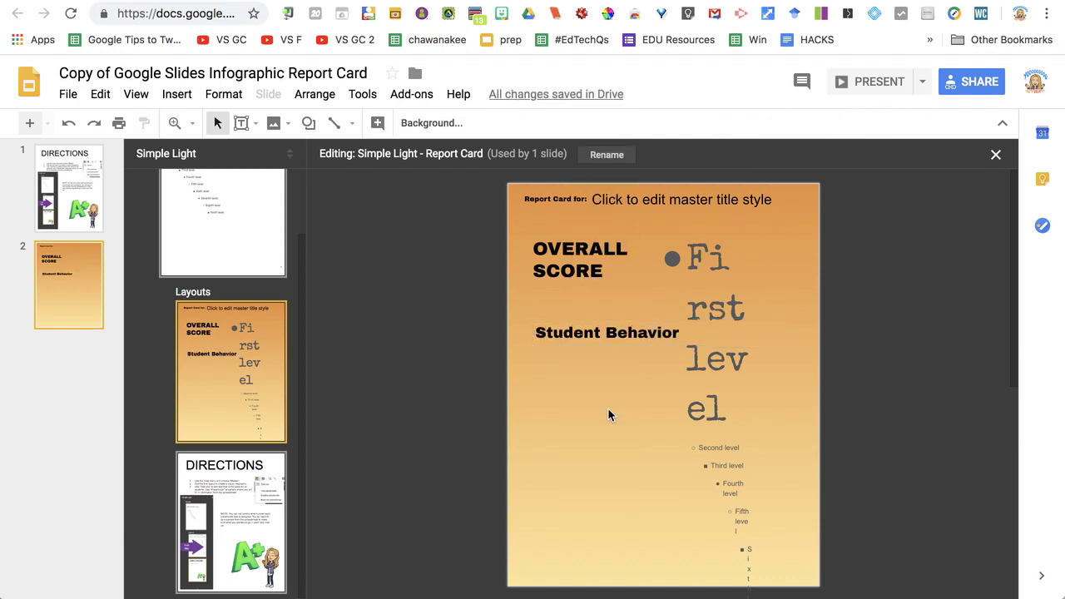
# Add a body text placeholder under Student Behavior in 14 pt Special Elite
pyautogui.click(241, 124)
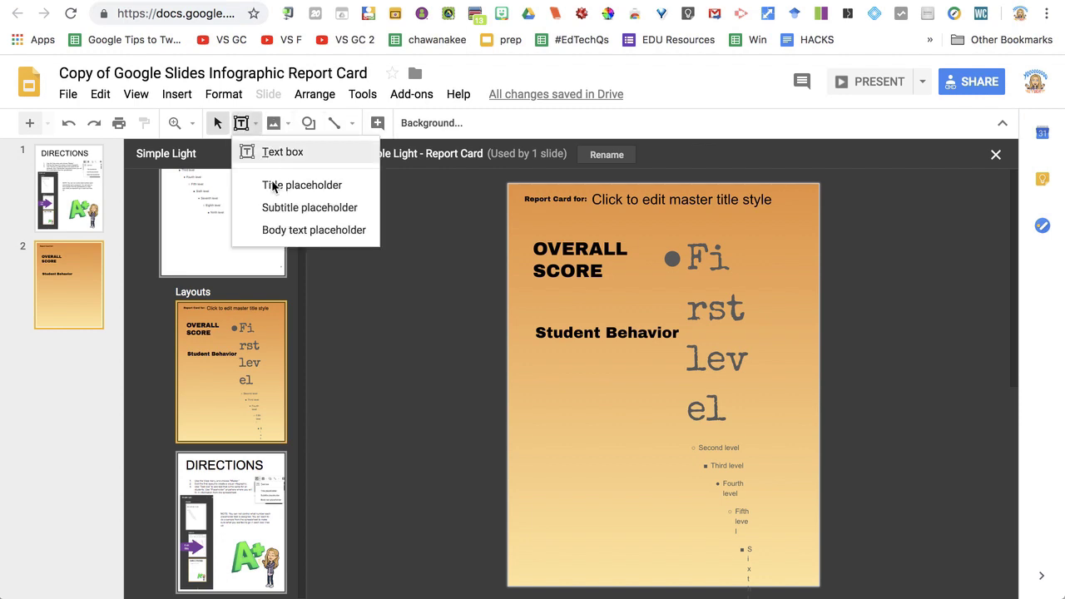
pyautogui.click(283, 241)
pyautogui.moveTo(531, 345); pyautogui.dragTo(809, 429)
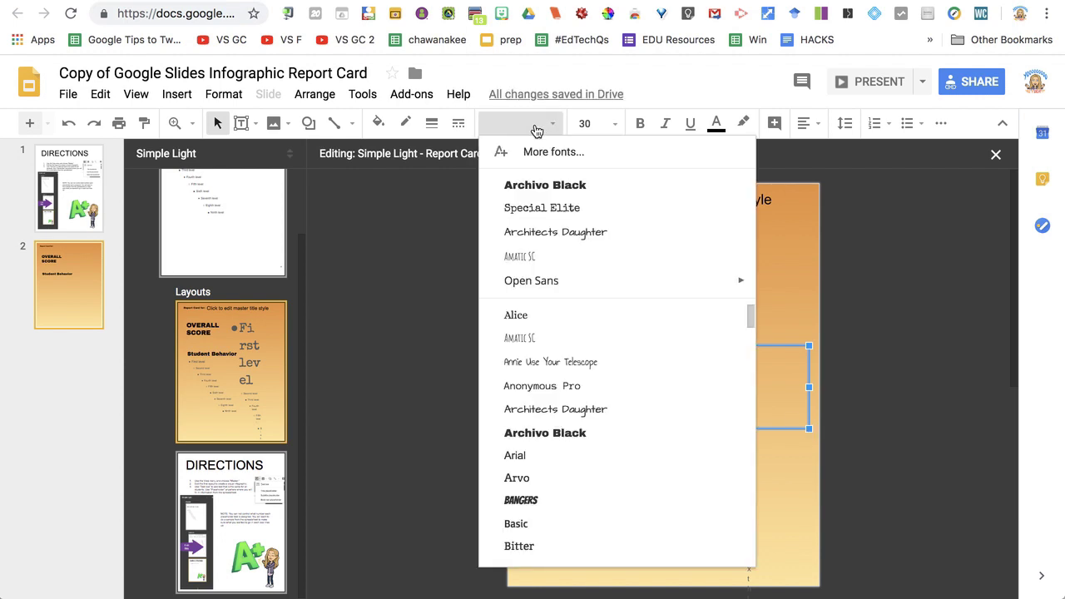
pyautogui.click(538, 129)
pyautogui.click(535, 209)
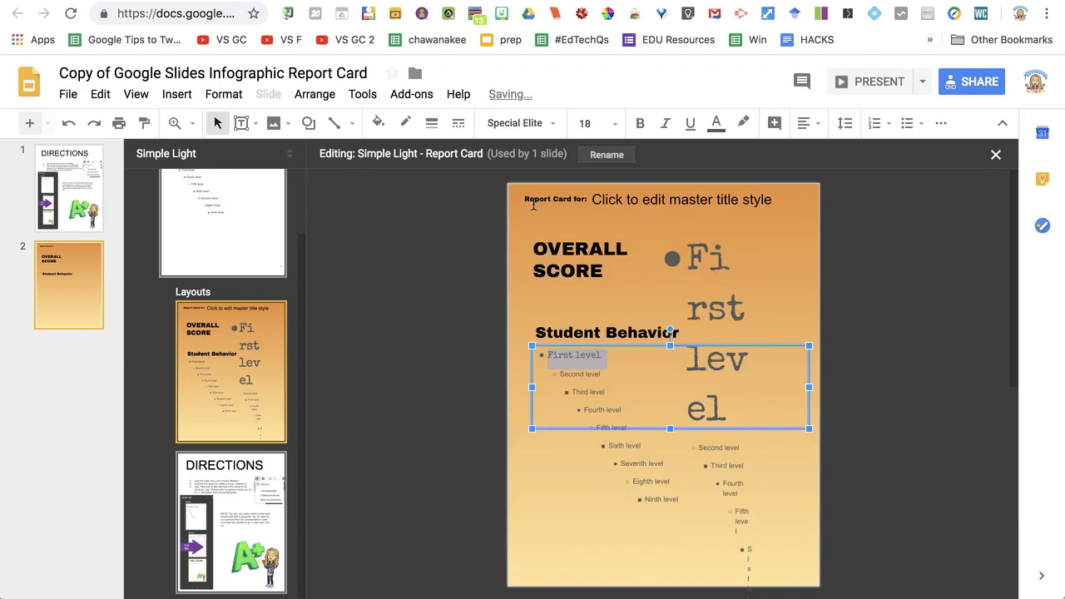
pyautogui.click(586, 123)
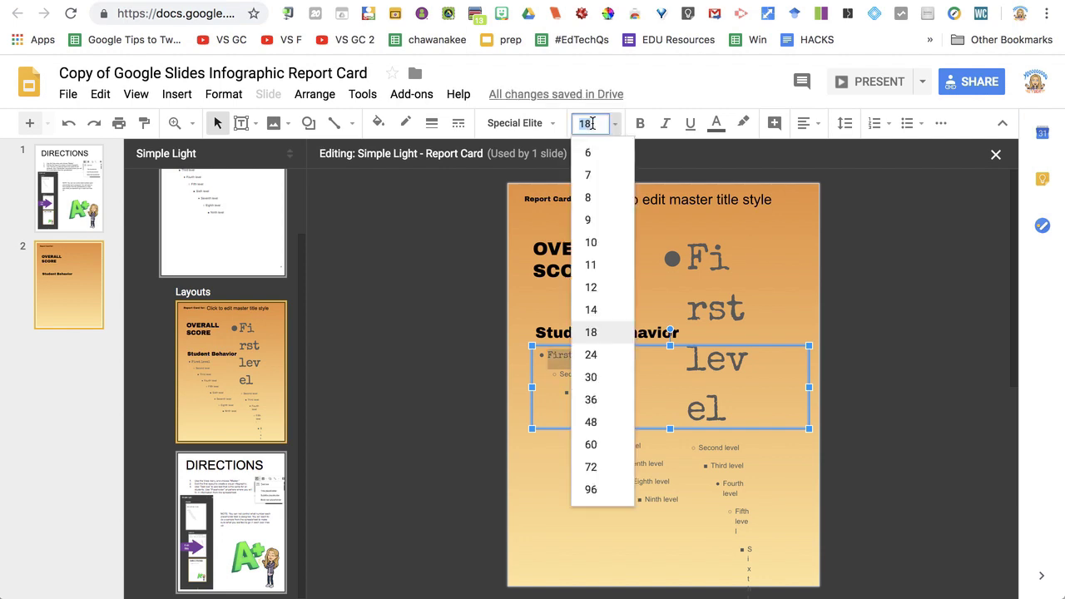
pyautogui.write('14')
pyautogui.press('Return')
pyautogui.click(534, 528)
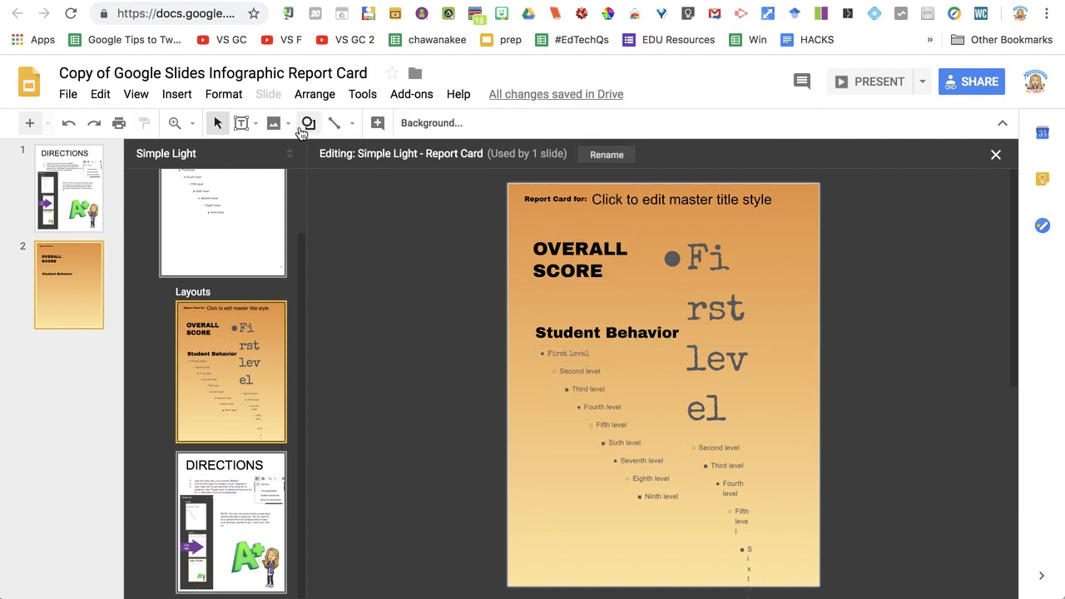
# Draw an orange rectangle over the Student Behavior heading
pyautogui.click(309, 124)
pyautogui.moveTo(333, 160)
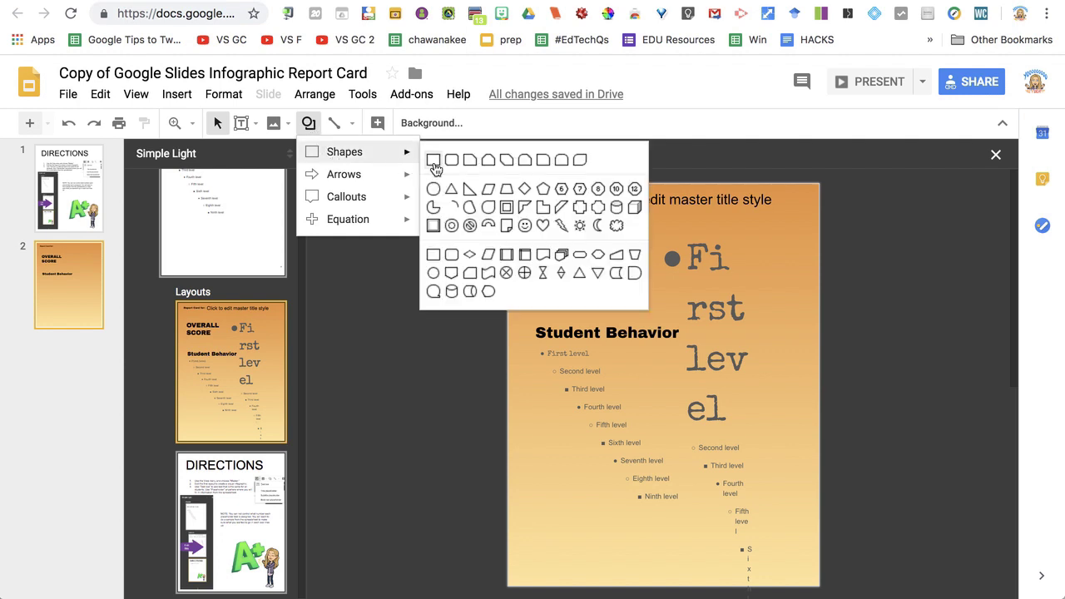
pyautogui.click(435, 161)
pyautogui.moveTo(526, 319); pyautogui.dragTo(693, 347)
pyautogui.click(379, 123)
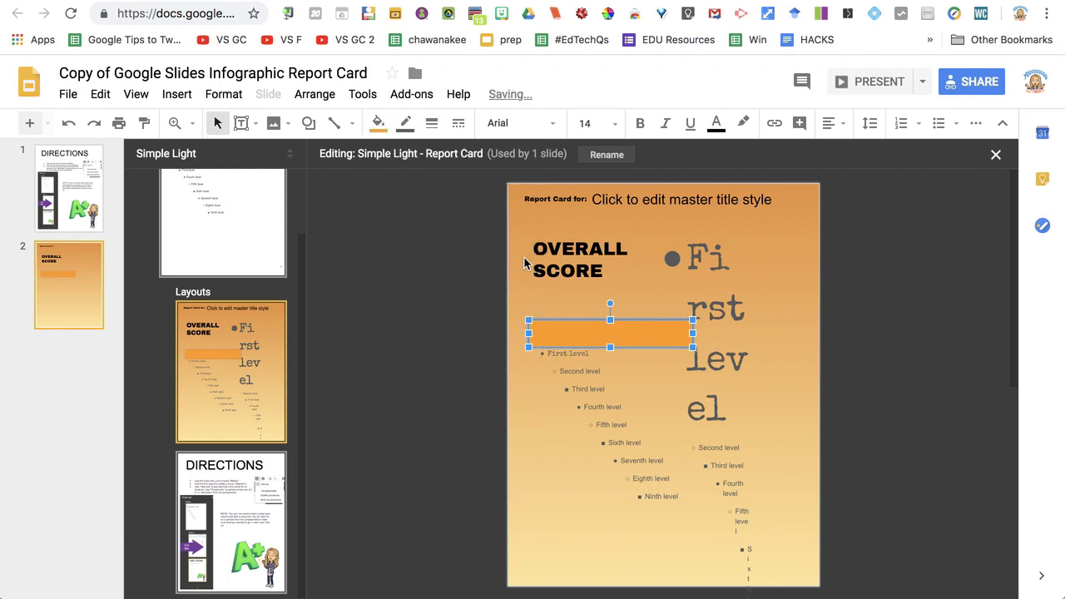
pyautogui.click(525, 438)
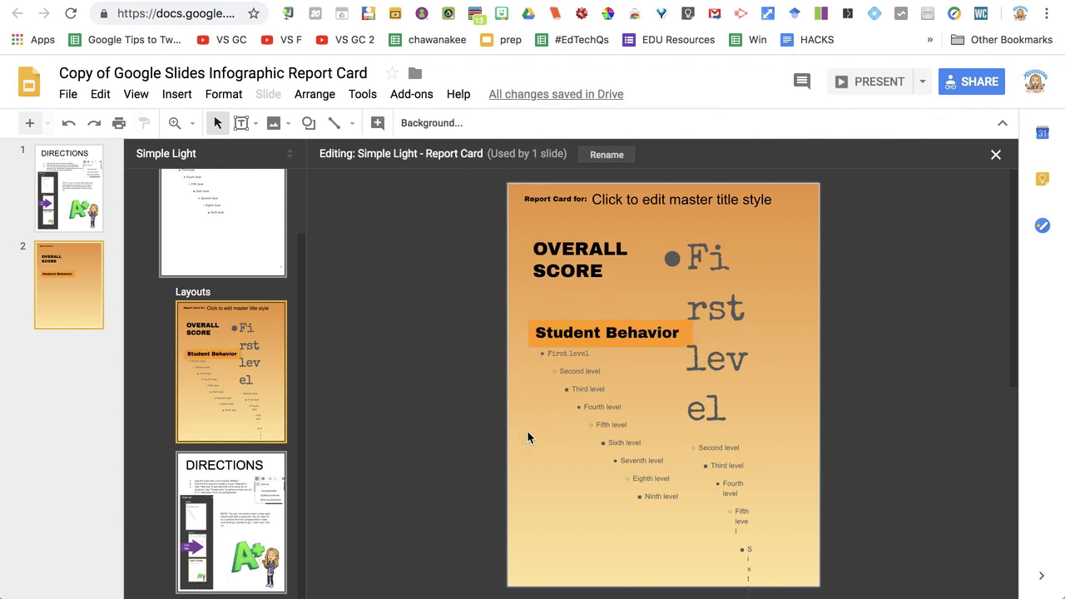
# Add a Math text label in Archivo Black on the left side of the layout
pyautogui.click(241, 123)
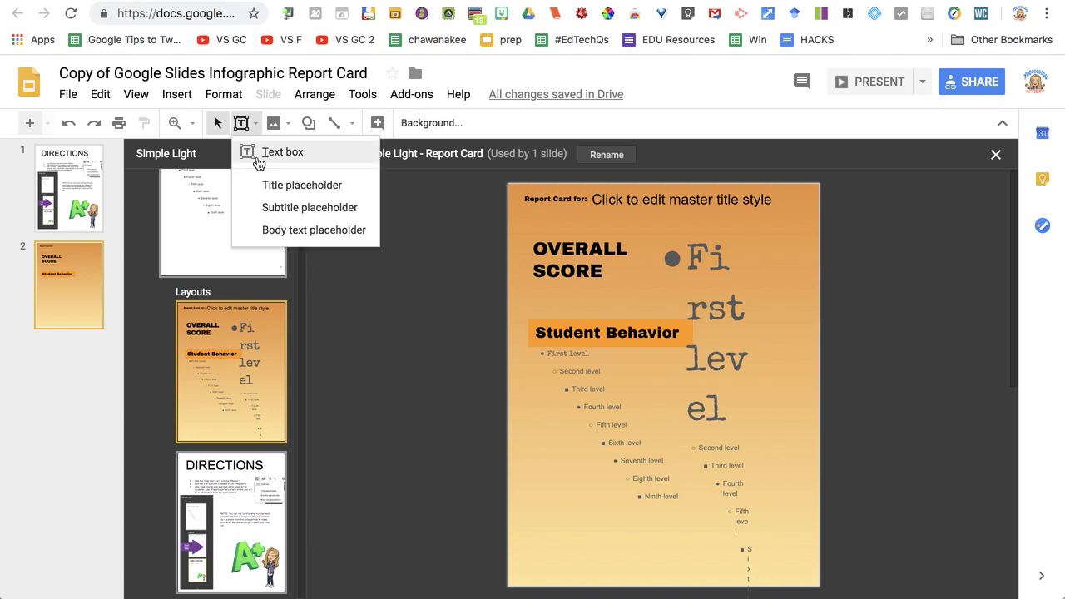
pyautogui.click(259, 151)
pyautogui.moveTo(524, 404); pyautogui.dragTo(635, 434)
pyautogui.write('Math')
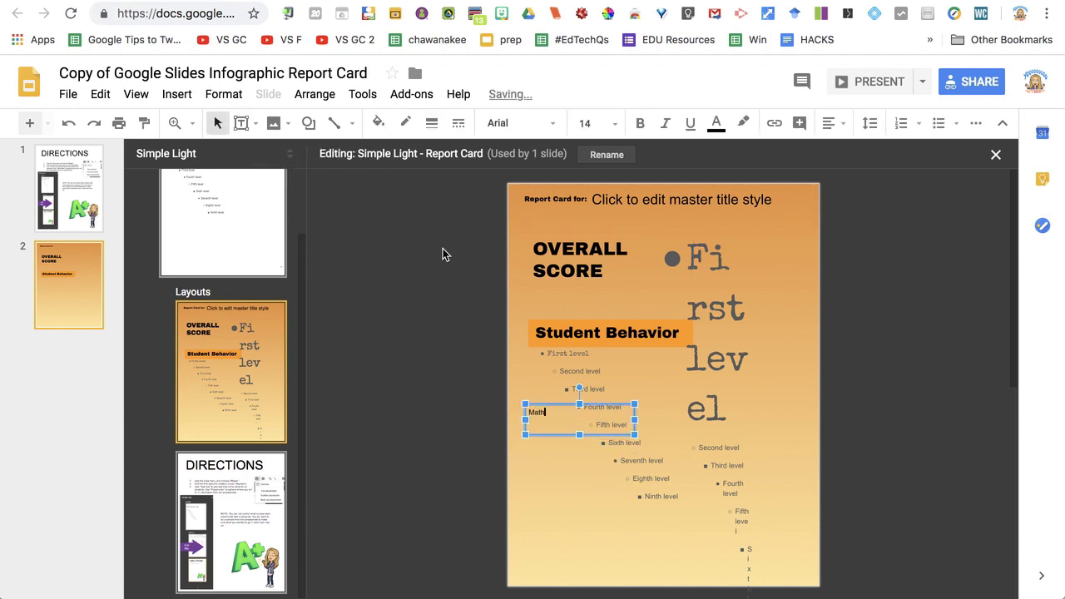
pyautogui.click(545, 404)
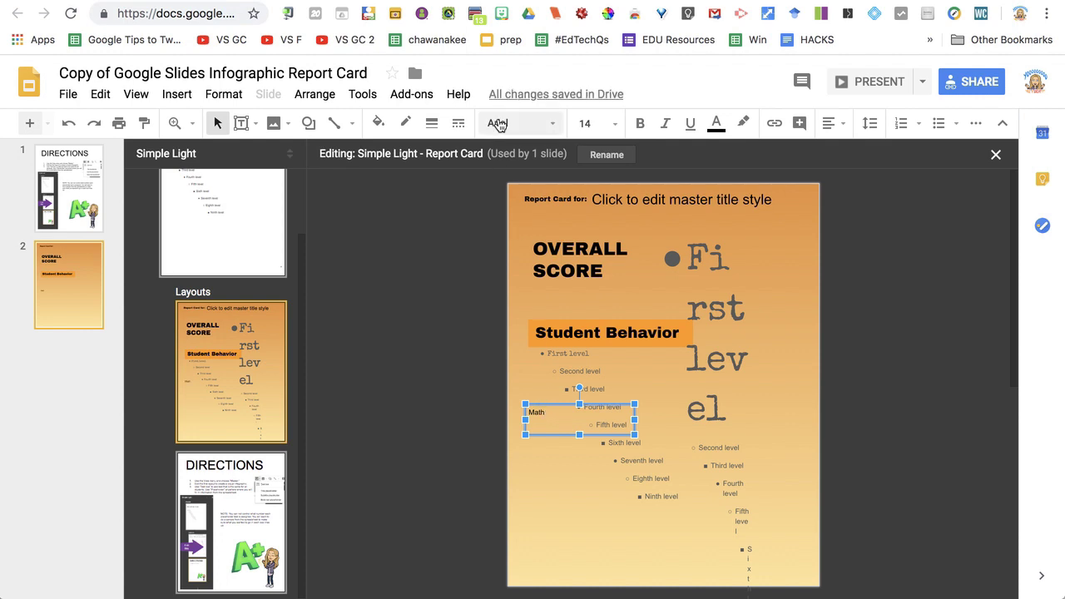
pyautogui.click(520, 123)
pyautogui.click(522, 204)
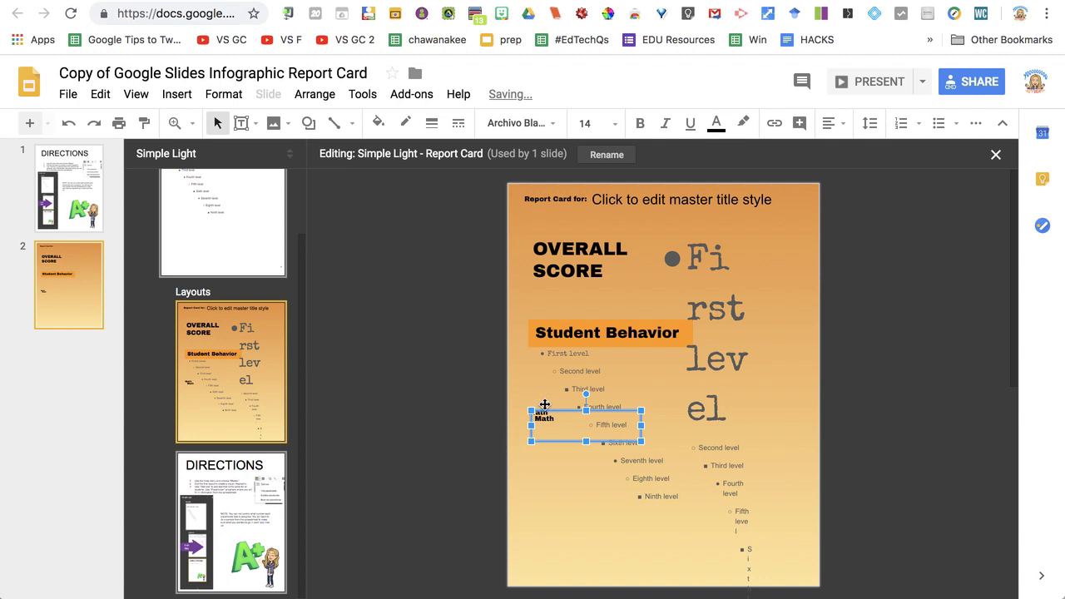
pyautogui.moveTo(552, 414); pyautogui.dragTo(554, 427)
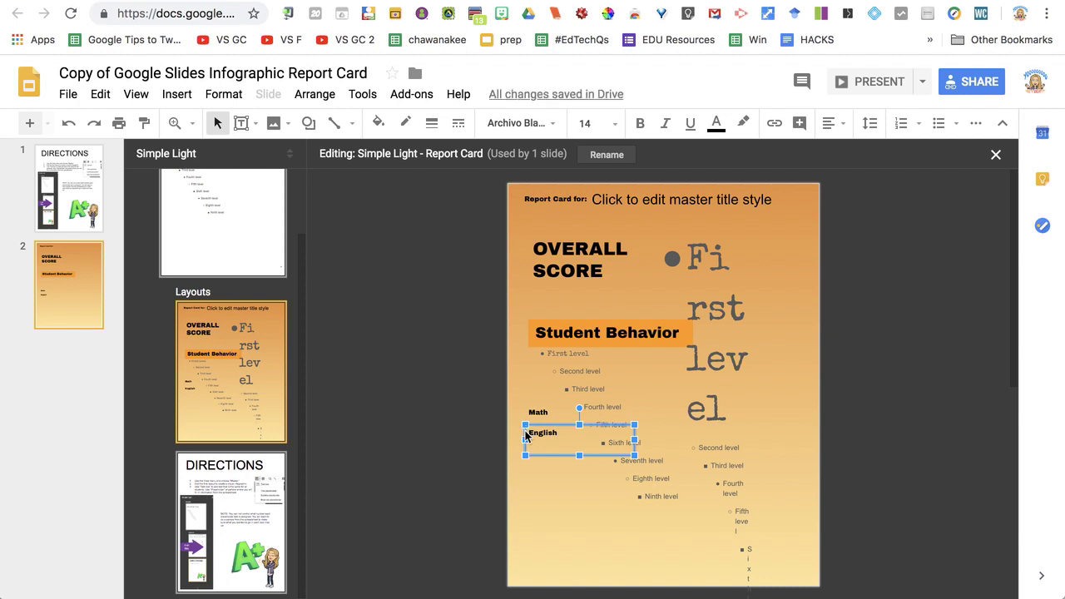
# Duplicate the label below English and rename the copy to Science
pyautogui.hotkey('ctrl', 'd')
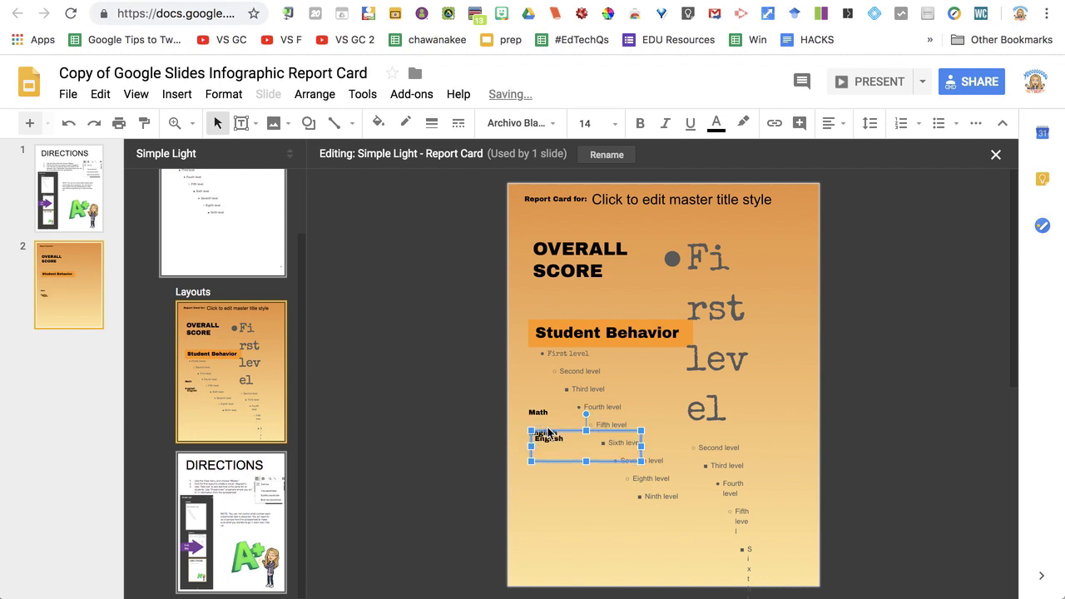
pyautogui.moveTo(583, 431); pyautogui.dragTo(576, 457)
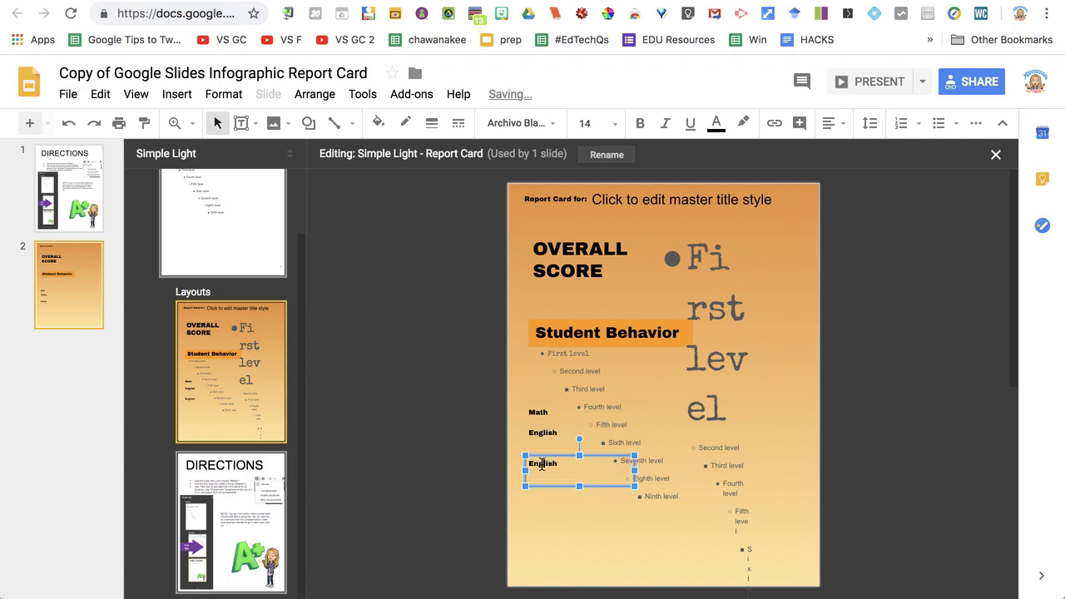
pyautogui.doubleClick(542, 465)
pyautogui.write('Science')
pyautogui.click(557, 520)
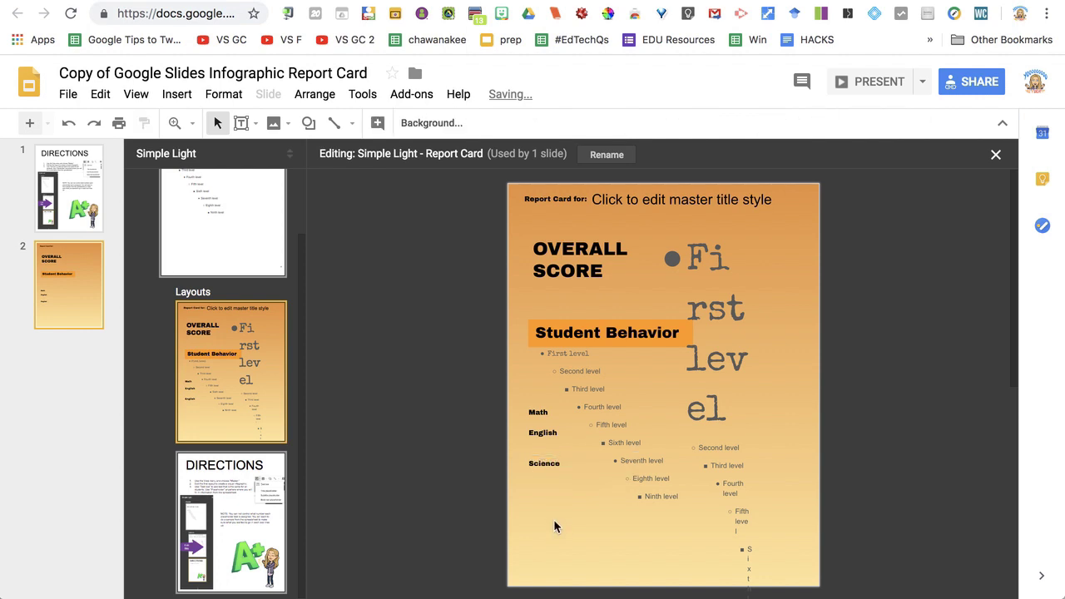
pyautogui.click(256, 124)
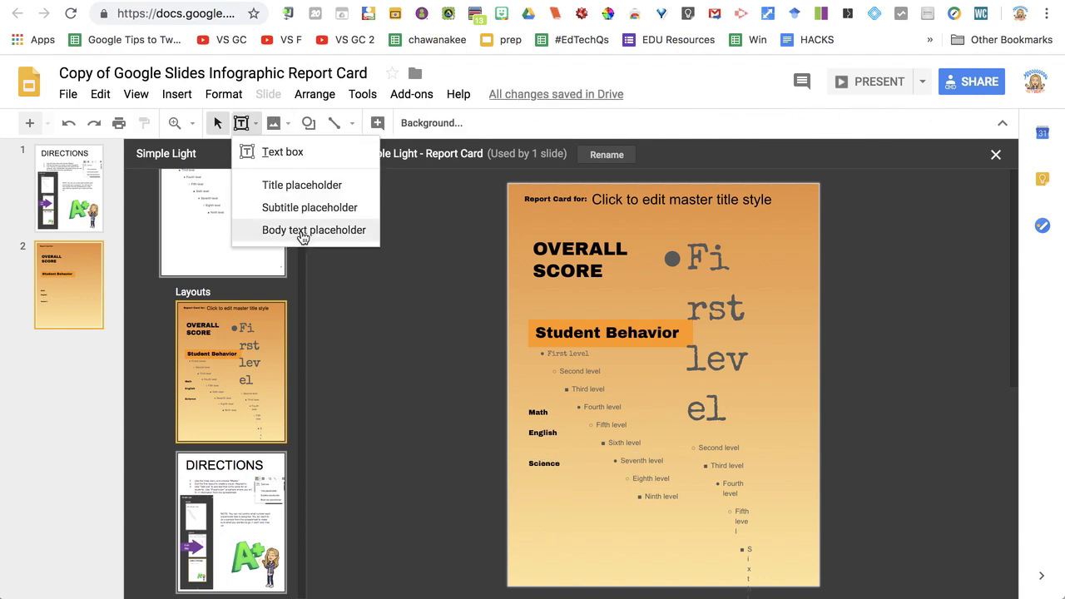
# Draw three body text placeholders, one each beside the Math, English and Science labels
pyautogui.click(333, 231)
pyautogui.moveTo(561, 395); pyautogui.dragTo(656, 418)
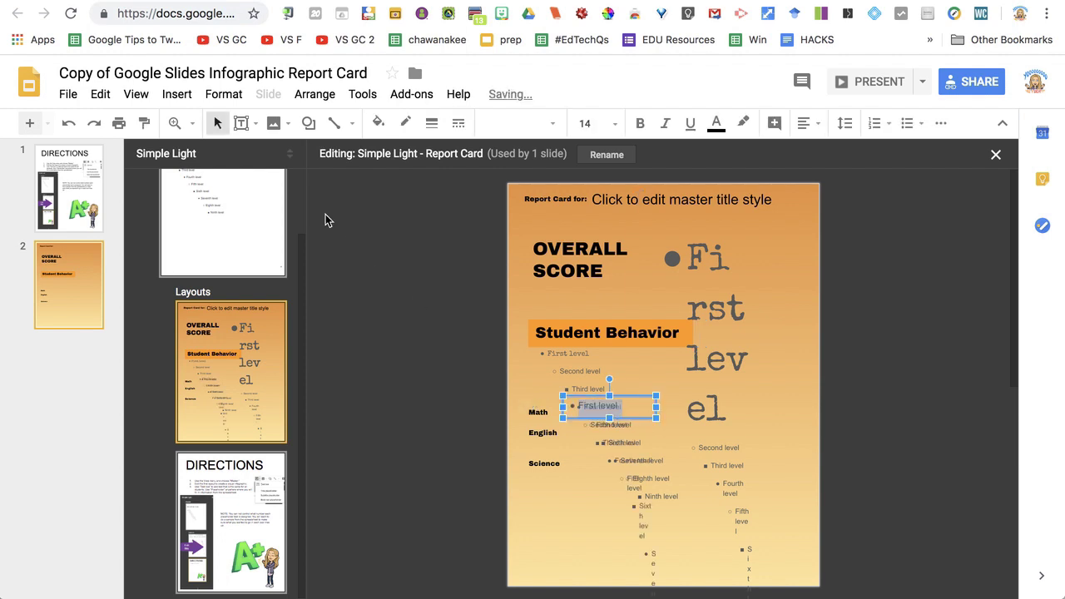
pyautogui.click(255, 125)
pyautogui.click(283, 229)
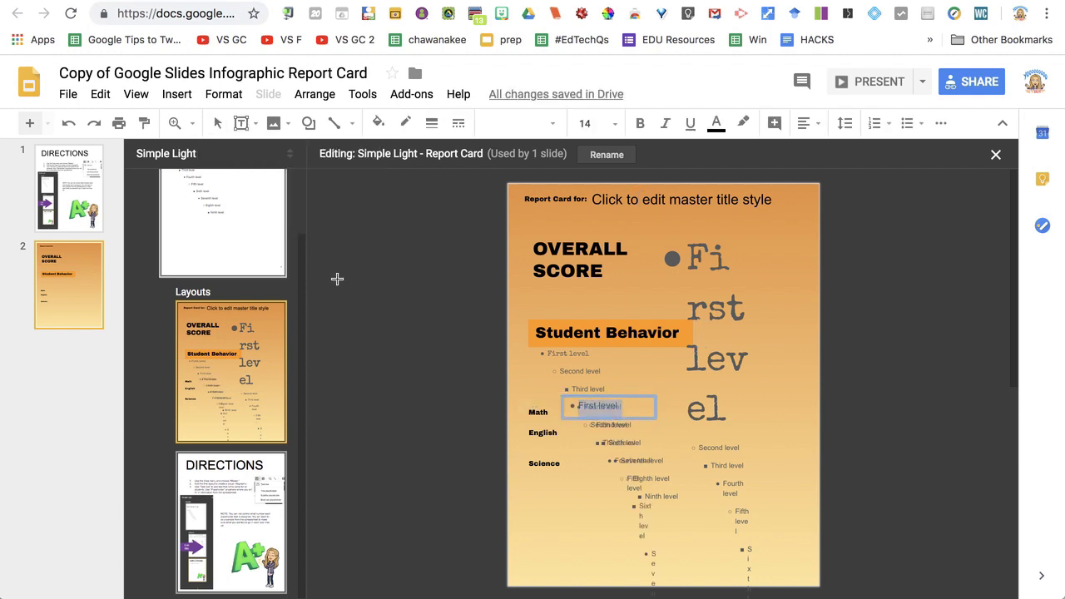
pyautogui.moveTo(570, 427); pyautogui.dragTo(654, 448)
pyautogui.click(255, 124)
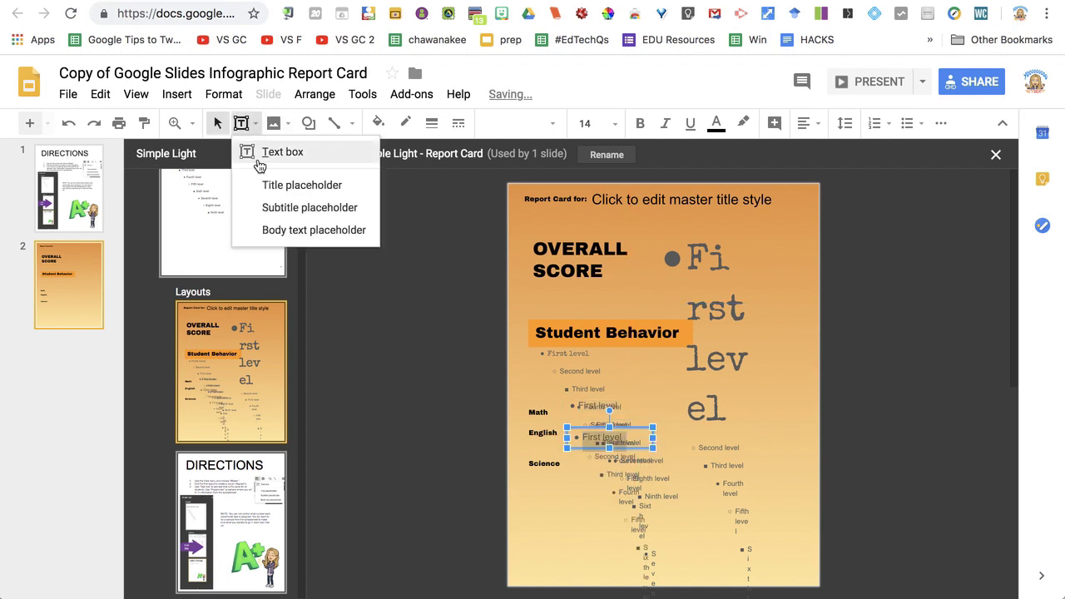
pyautogui.click(276, 231)
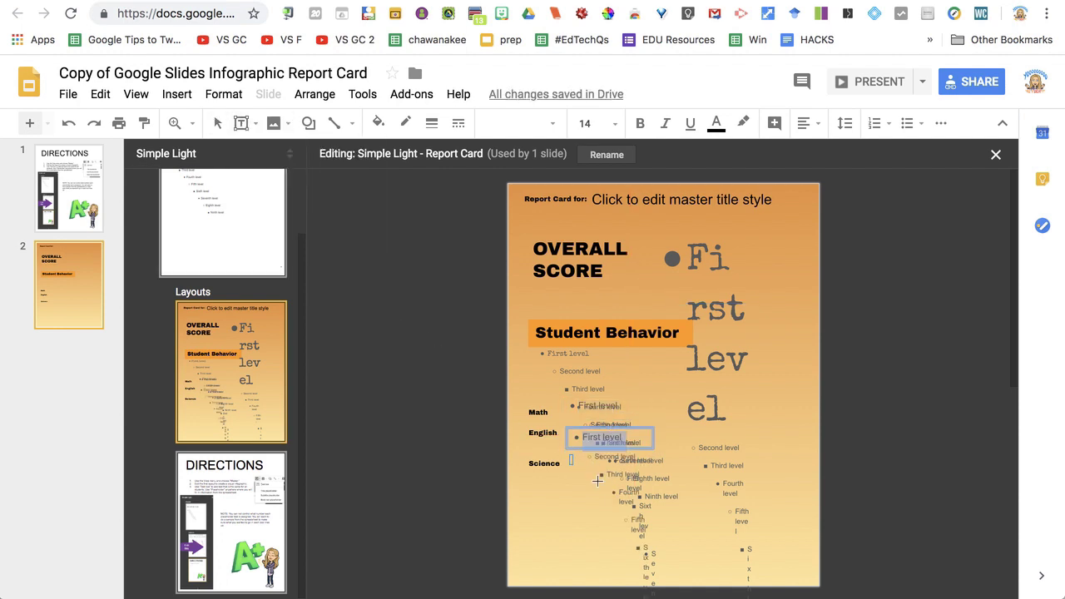
pyautogui.moveTo(570, 454); pyautogui.dragTo(657, 477)
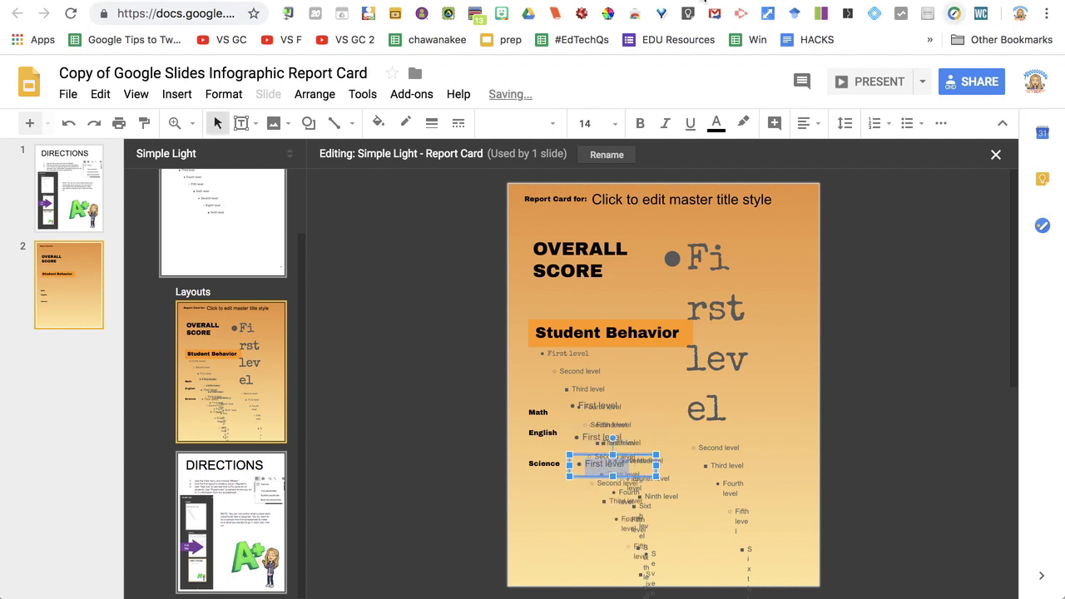
# Place and shrink a heart Bitmoji at the layout's bottom-left, then return to slide 2
pyautogui.click(501, 14)
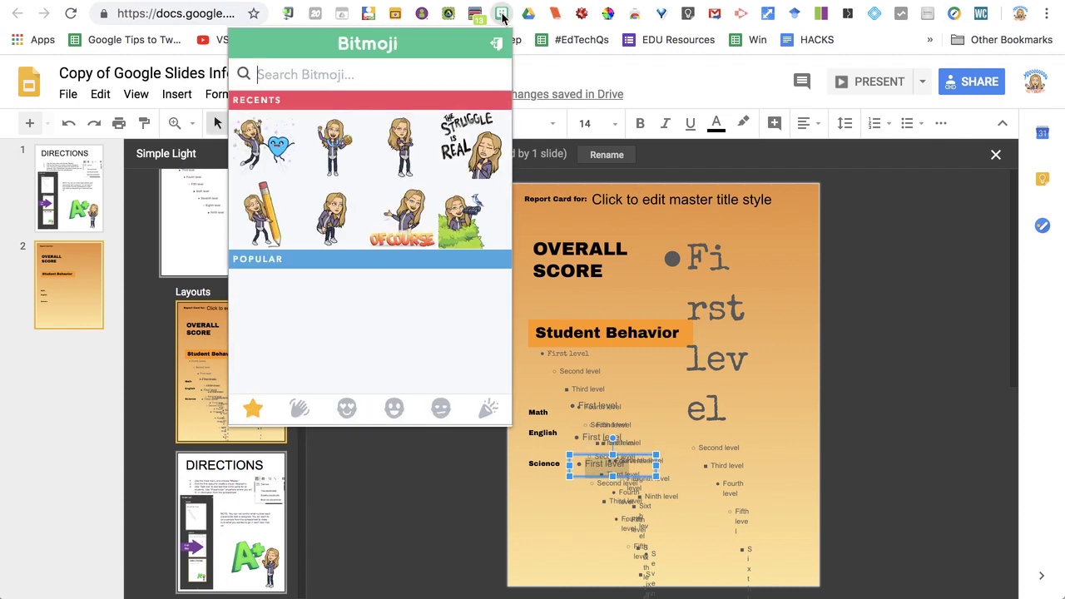
pyautogui.moveTo(264, 148); pyautogui.dragTo(559, 547)
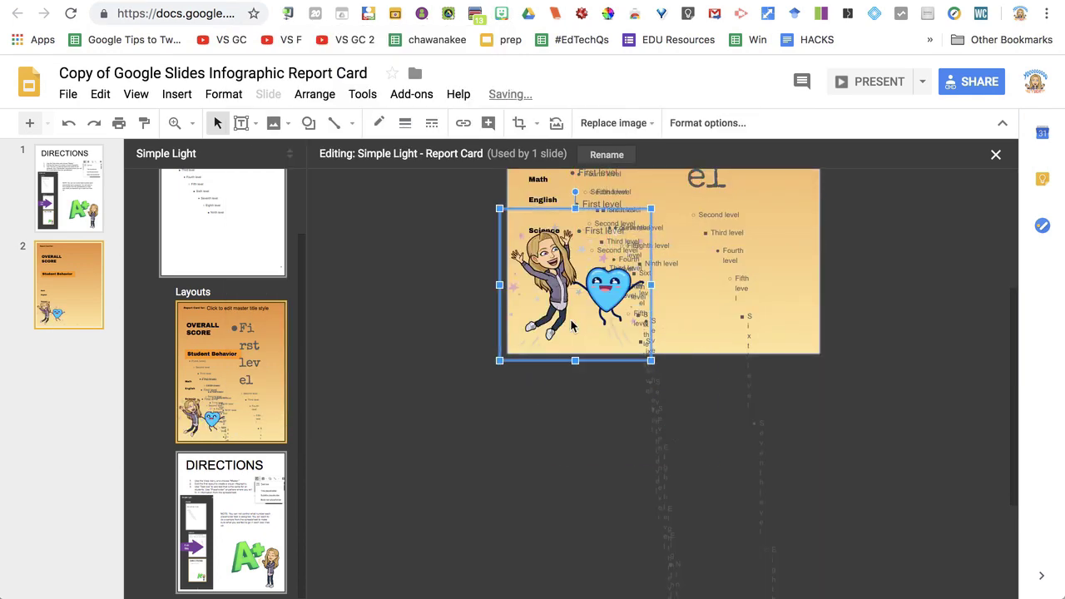
pyautogui.moveTo(653, 209); pyautogui.dragTo(621, 239)
pyautogui.scroll(5, 620, 246)
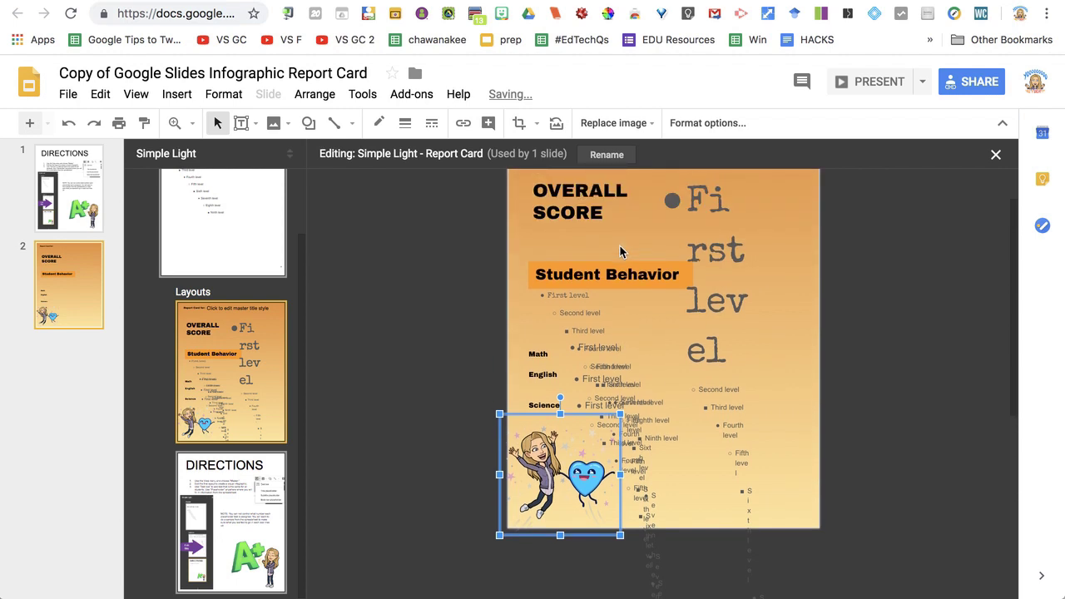
pyautogui.click(71, 313)
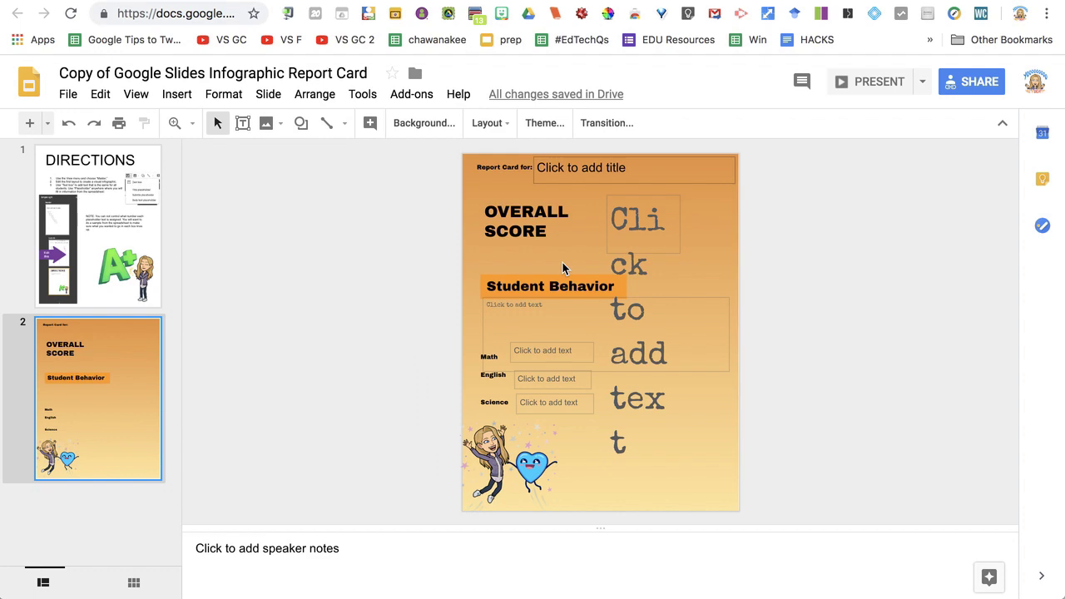
# Paste the student names into Roster cell A2 and split them into columns at the space
pyautogui.hotkey('ctrl', 'Tab')
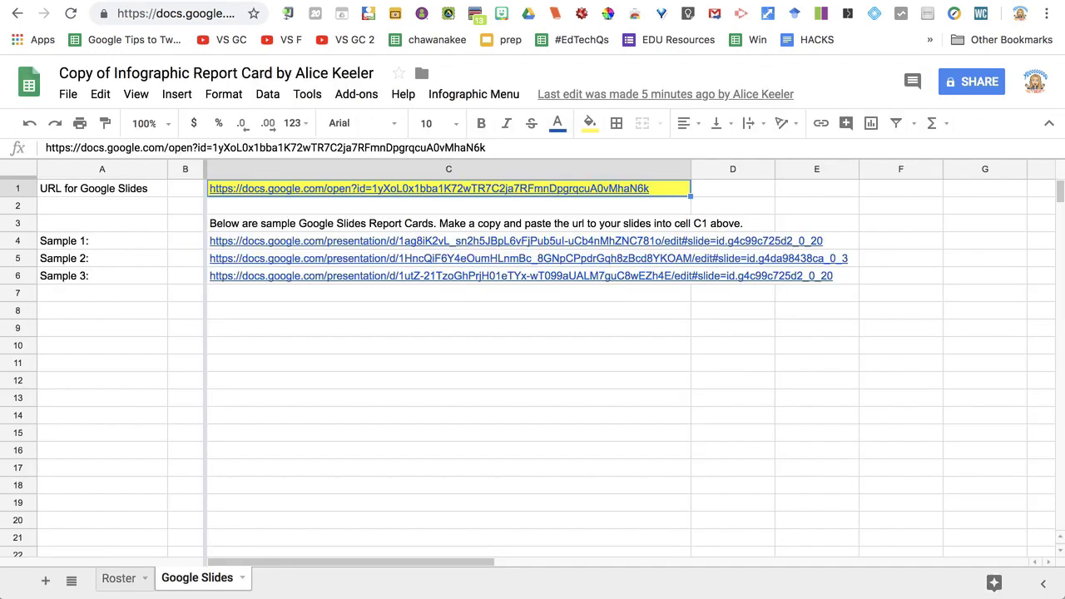
pyautogui.click(119, 583)
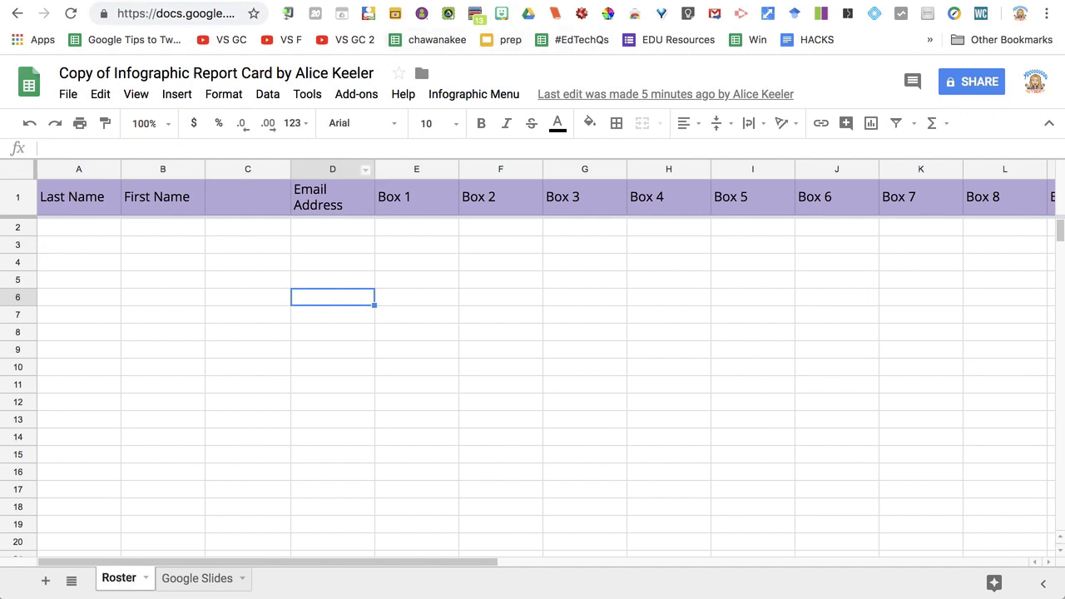
pyautogui.click(82, 234)
pyautogui.press('super+v')
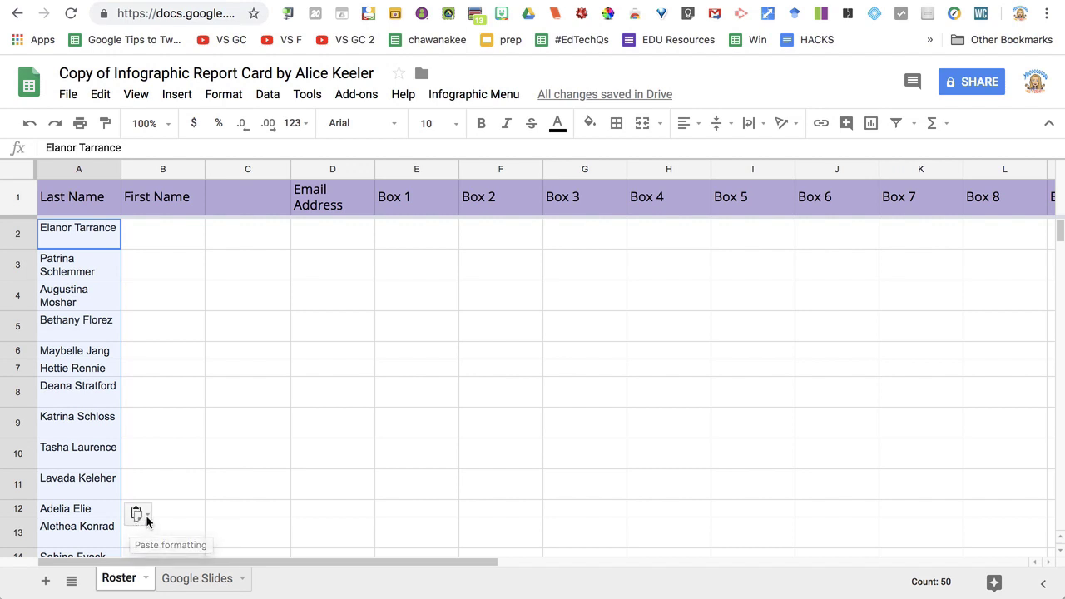
pyautogui.click(146, 520)
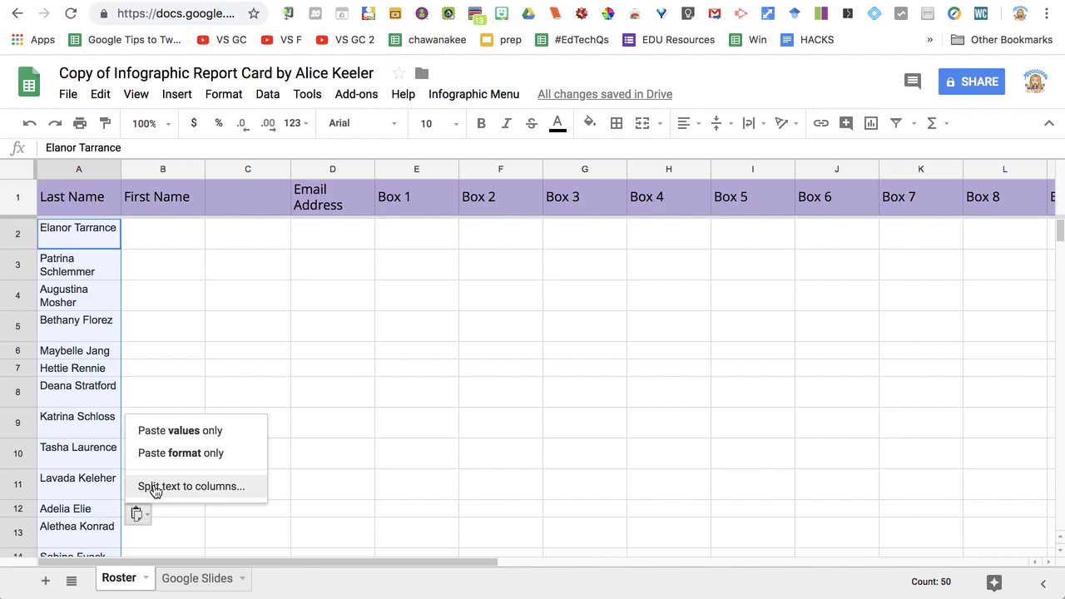
pyautogui.click(154, 489)
pyautogui.click(223, 516)
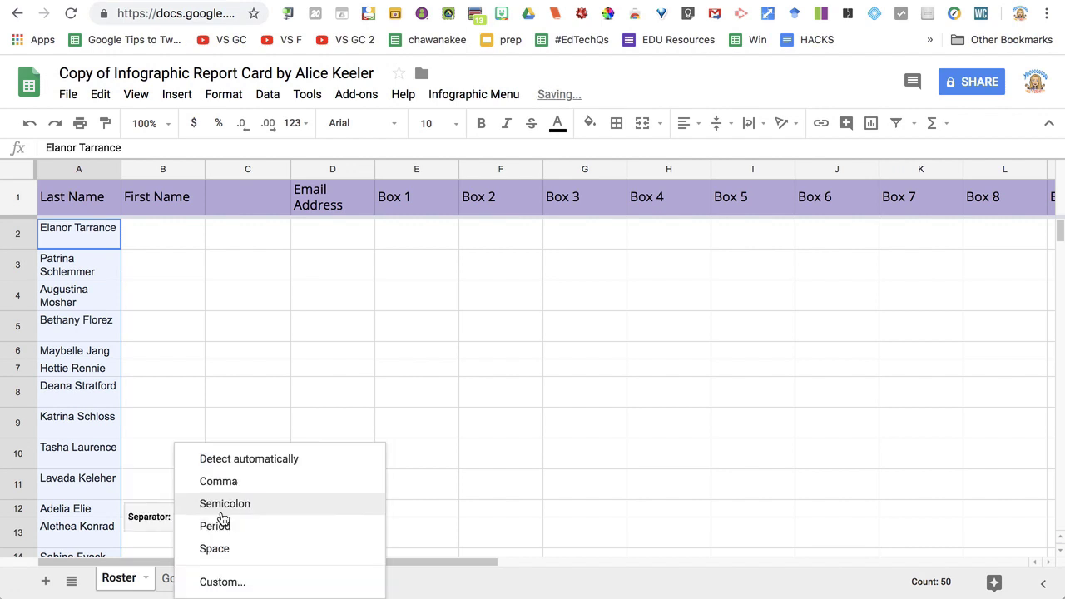
pyautogui.click(219, 549)
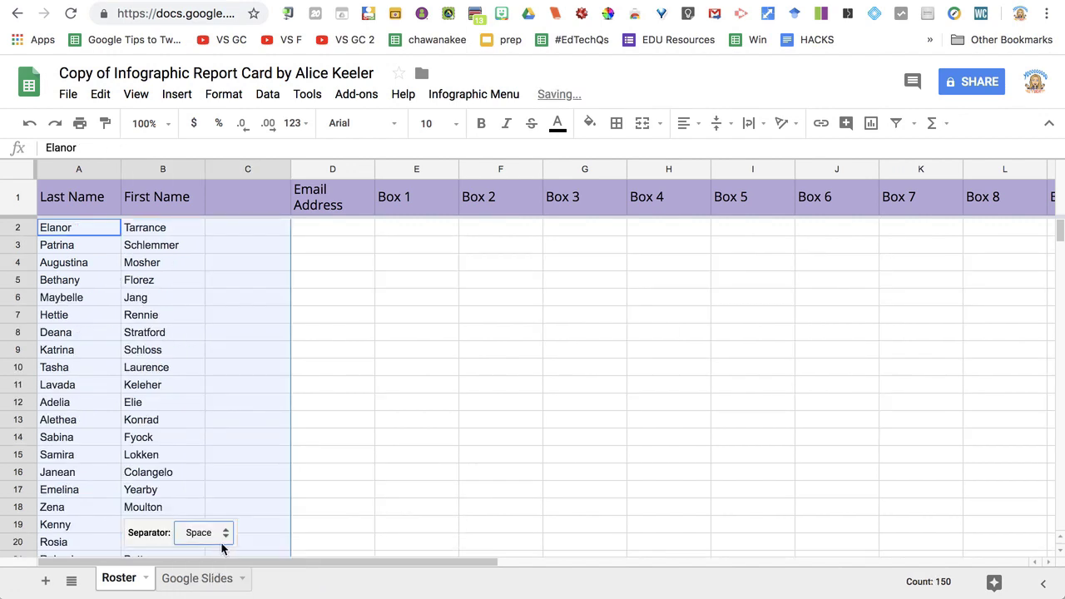
pyautogui.click(307, 420)
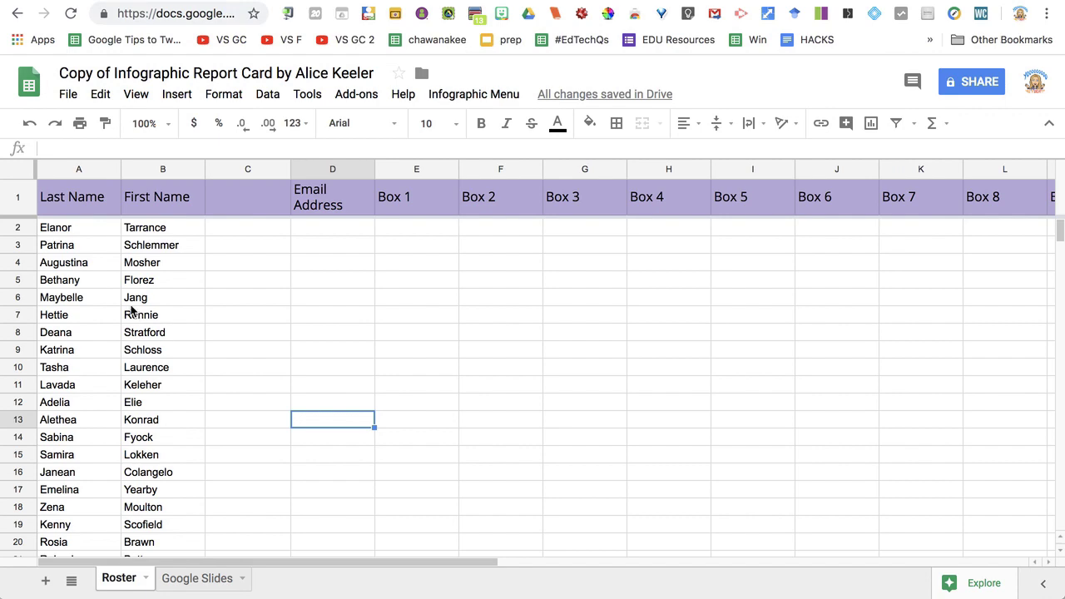
# Move the first names to column C, then shift columns B–C back to start at A2
pyautogui.moveTo(59, 227); pyautogui.dragTo(89, 489)
pyautogui.hotkey('ctrl', 'c')
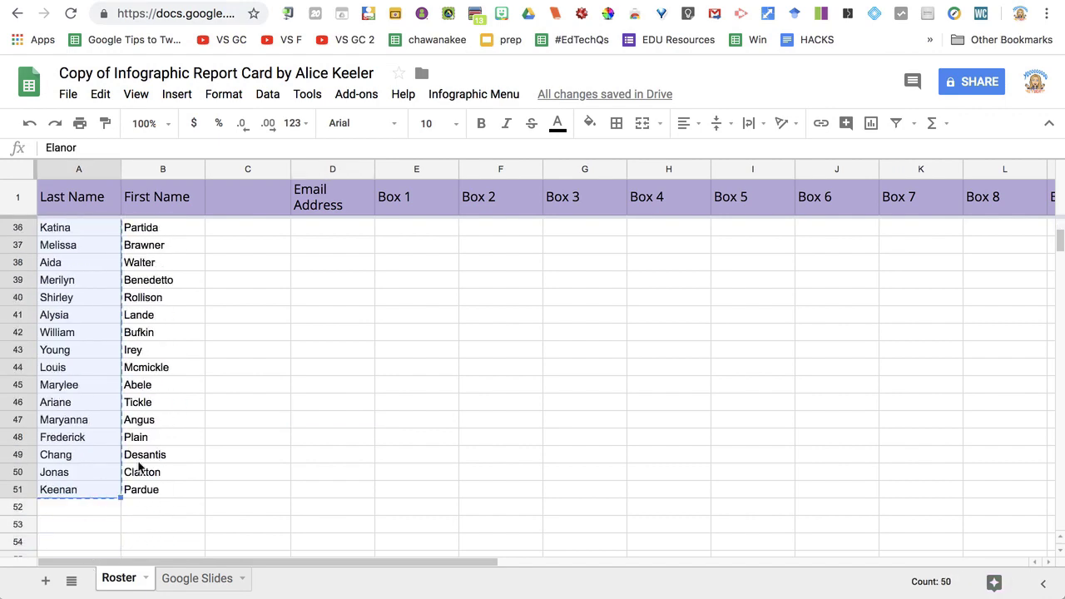
pyautogui.scroll(10, 274, 396)
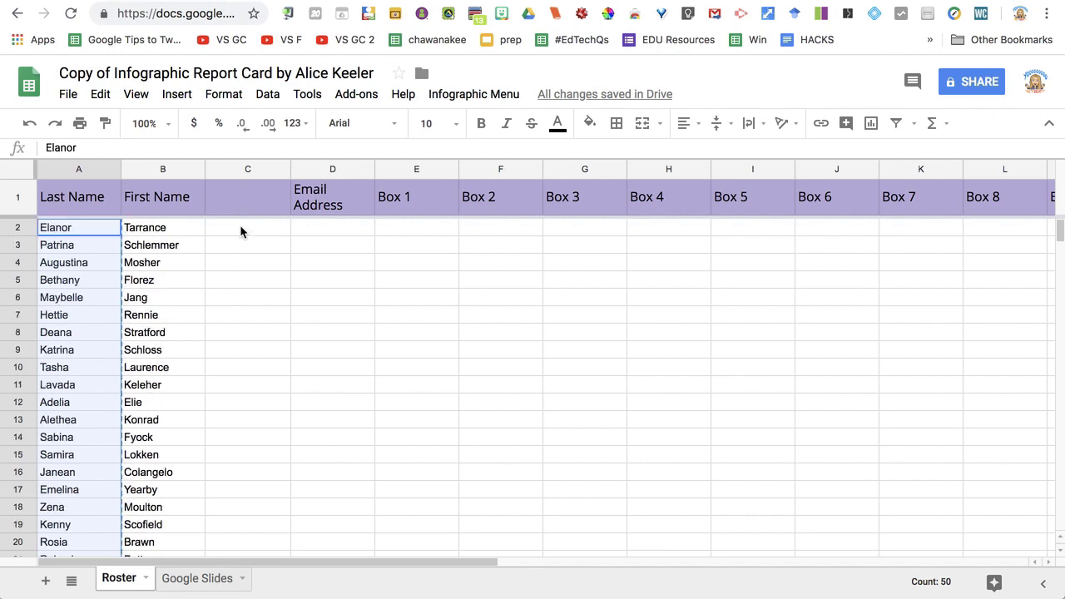
pyautogui.click(240, 232)
pyautogui.hotkey('ctrl', 'v')
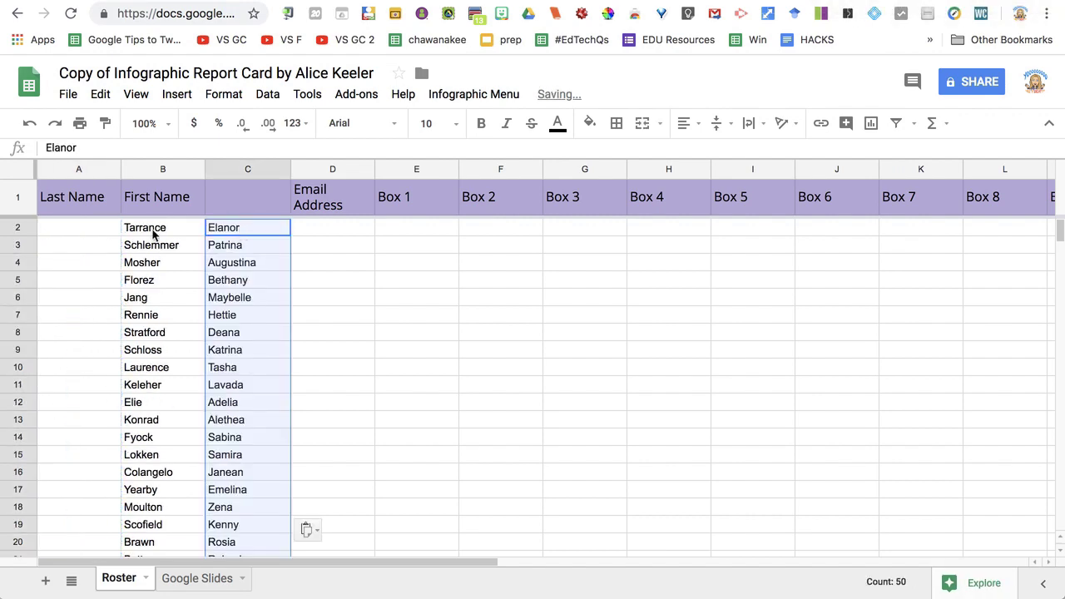
pyautogui.moveTo(154, 235); pyautogui.dragTo(233, 244)
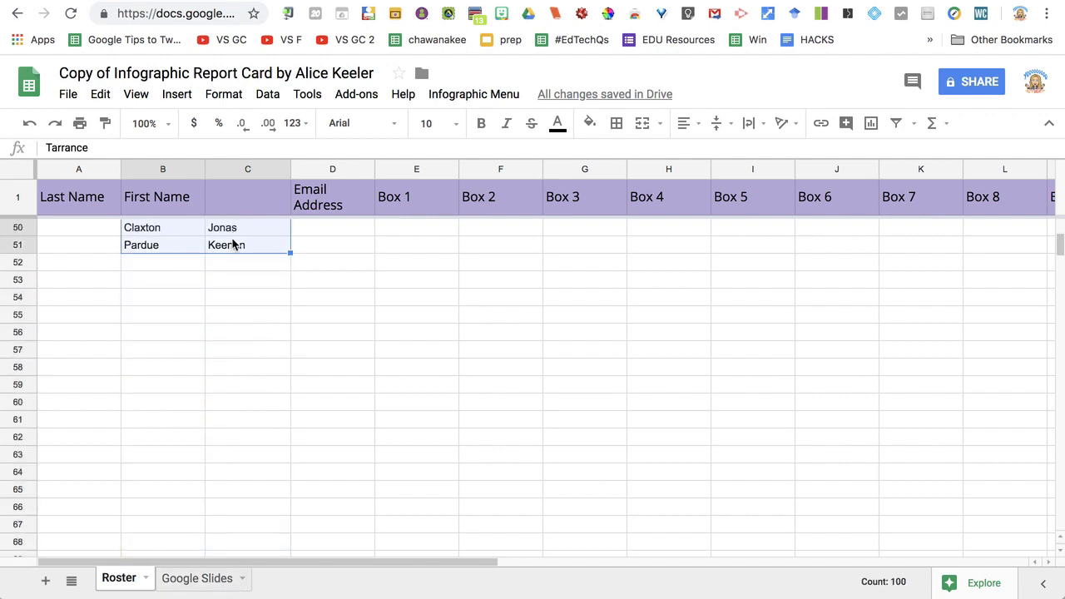
pyautogui.scroll(15, 233, 244)
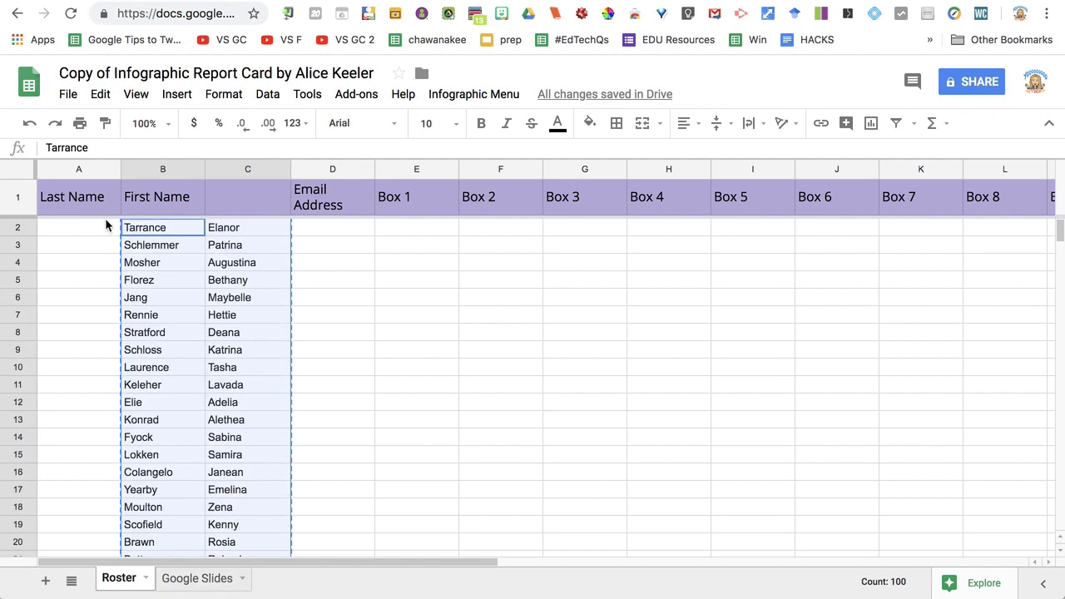
pyautogui.click(89, 233)
pyautogui.hotkey('ctrl', 'v')
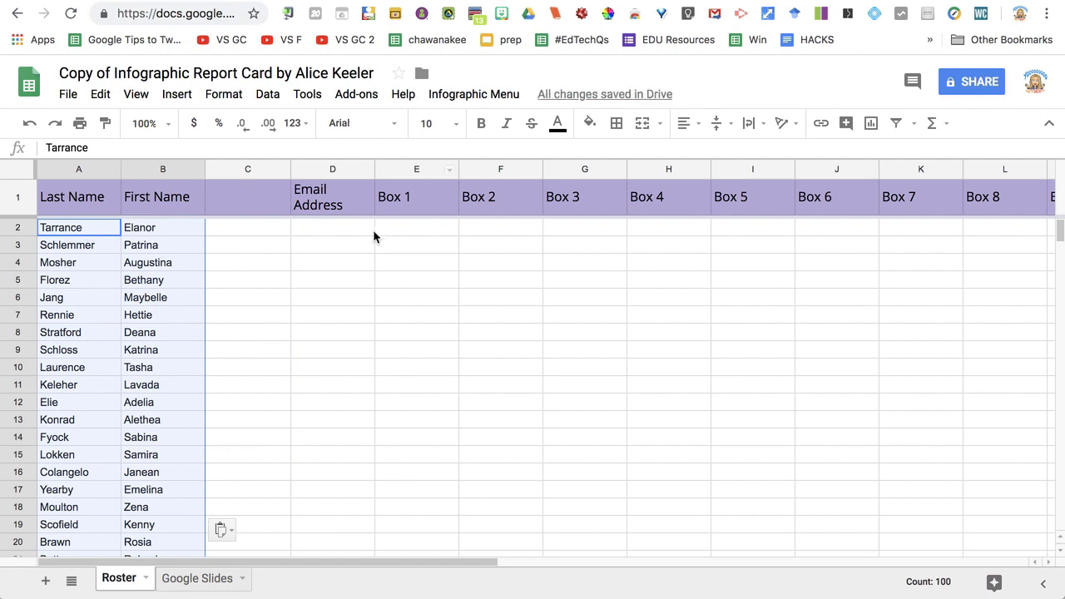
pyautogui.click(499, 262)
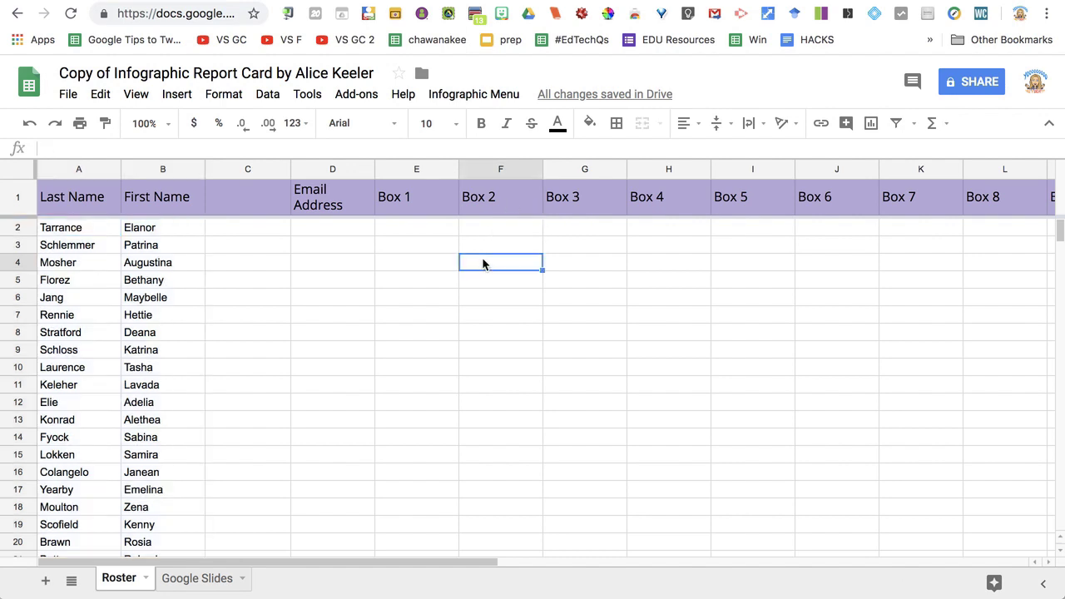
# Run Infographic Menu > Test and view the generated sample report card slide
pyautogui.click(471, 95)
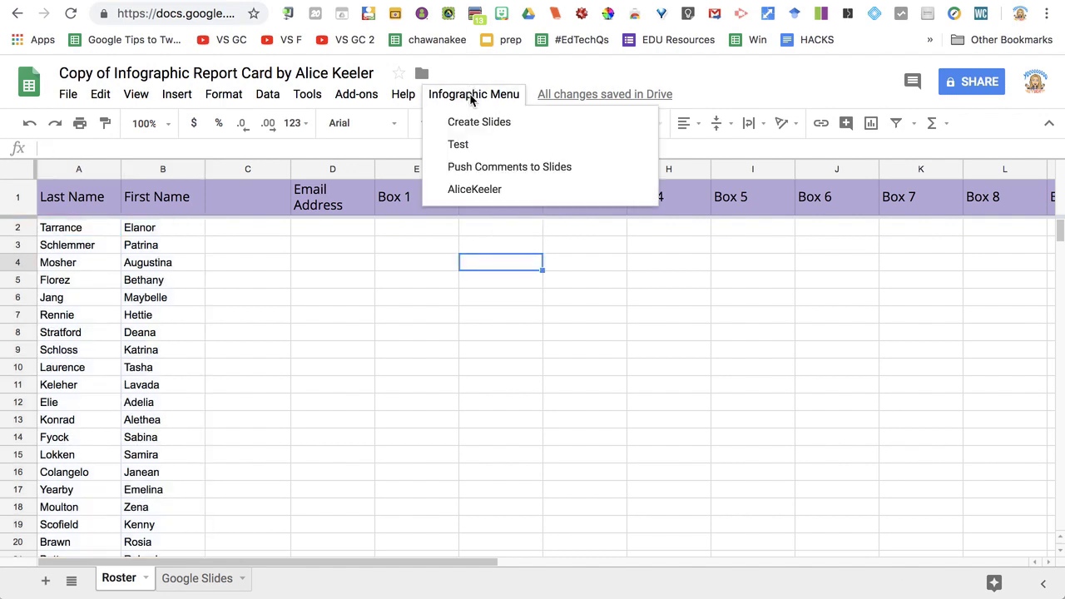
pyautogui.click(460, 144)
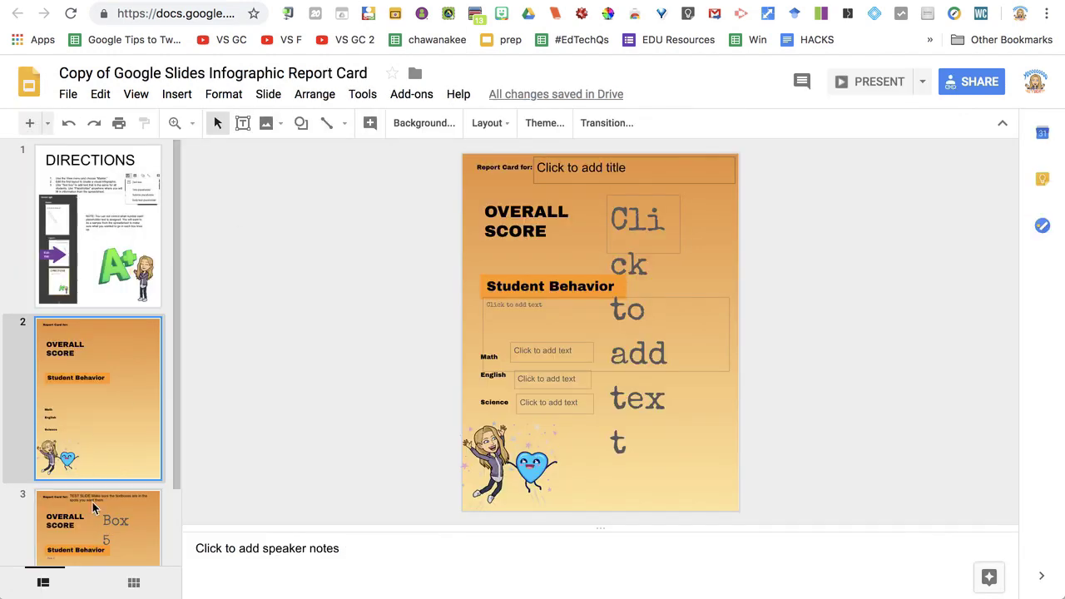
pyautogui.click(97, 519)
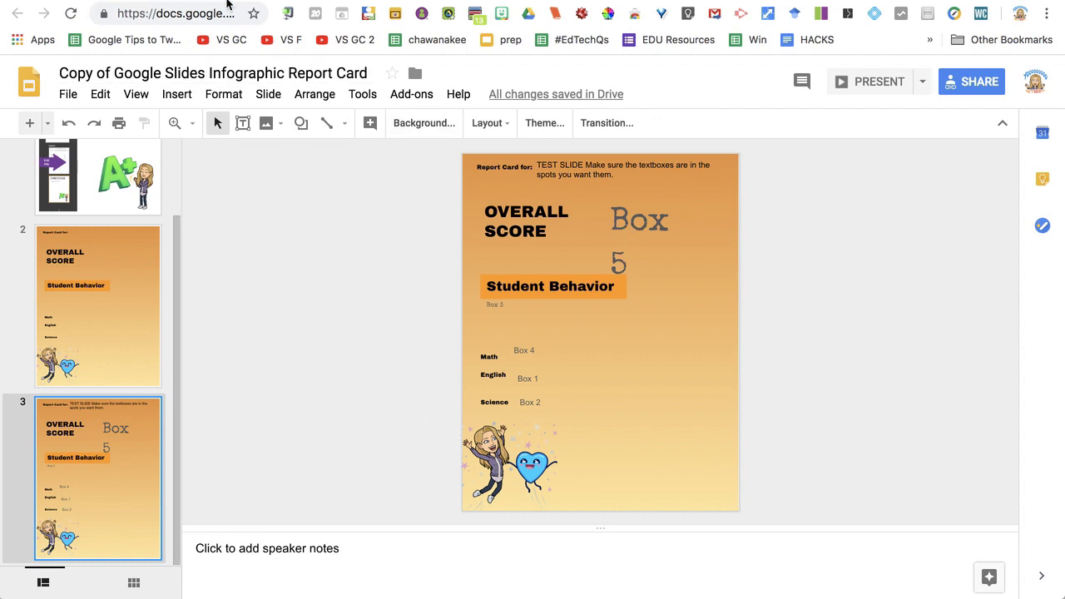
pyautogui.hotkey('ctrl', 'Tab')
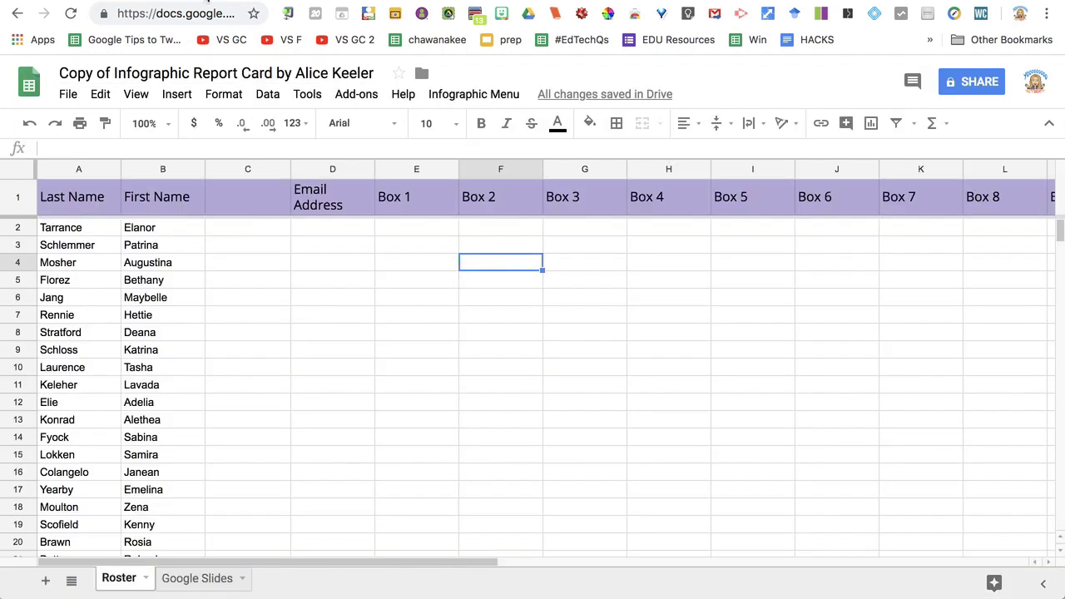
# Rename the I1 header to Overall Score and G1 to Student Behavior
pyautogui.click(743, 208)
pyautogui.write('Overall ')
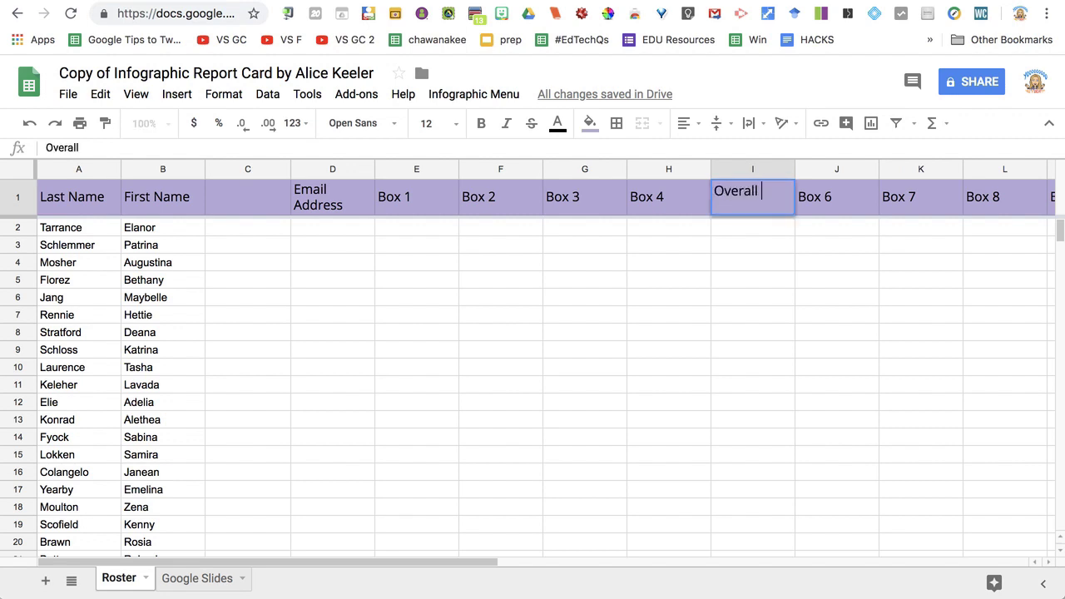
pyautogui.write('Score')
pyautogui.press('Return')
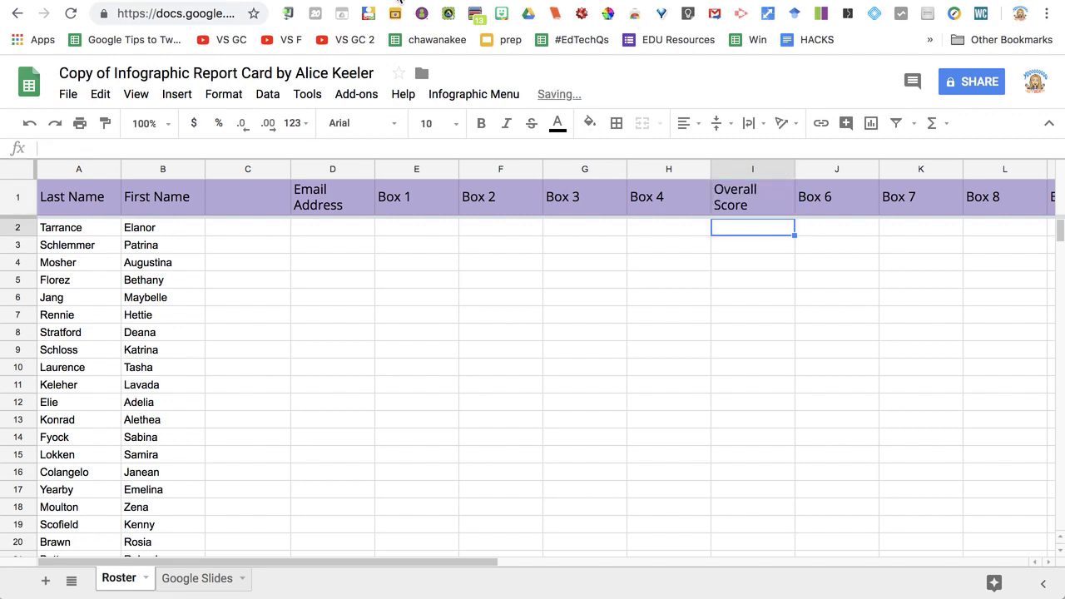
pyautogui.hotkey('ctrl', 'Tab')
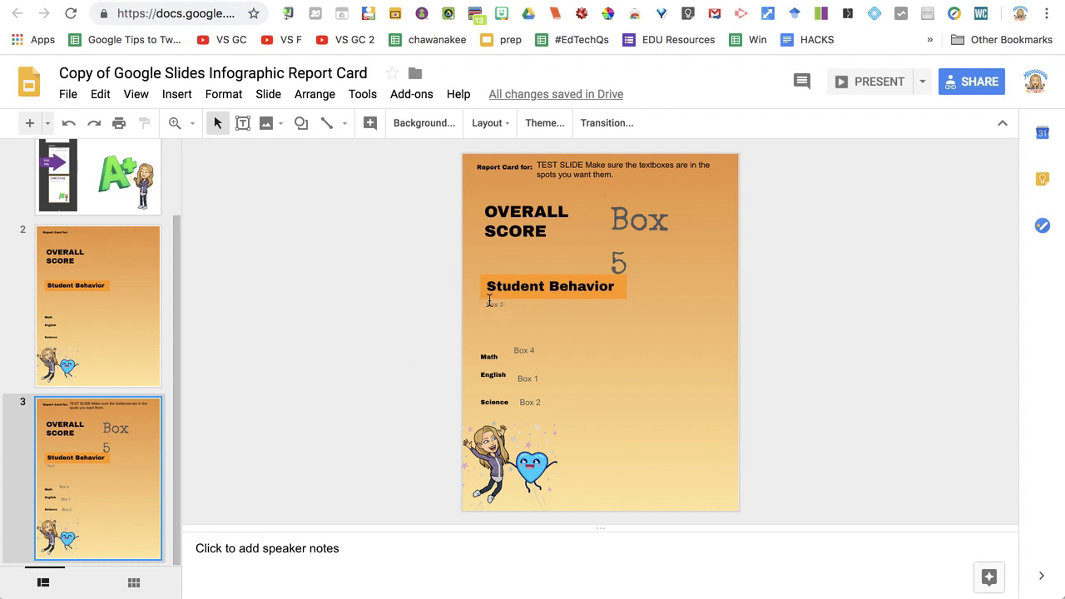
pyautogui.hotkey('ctrl', 'Tab')
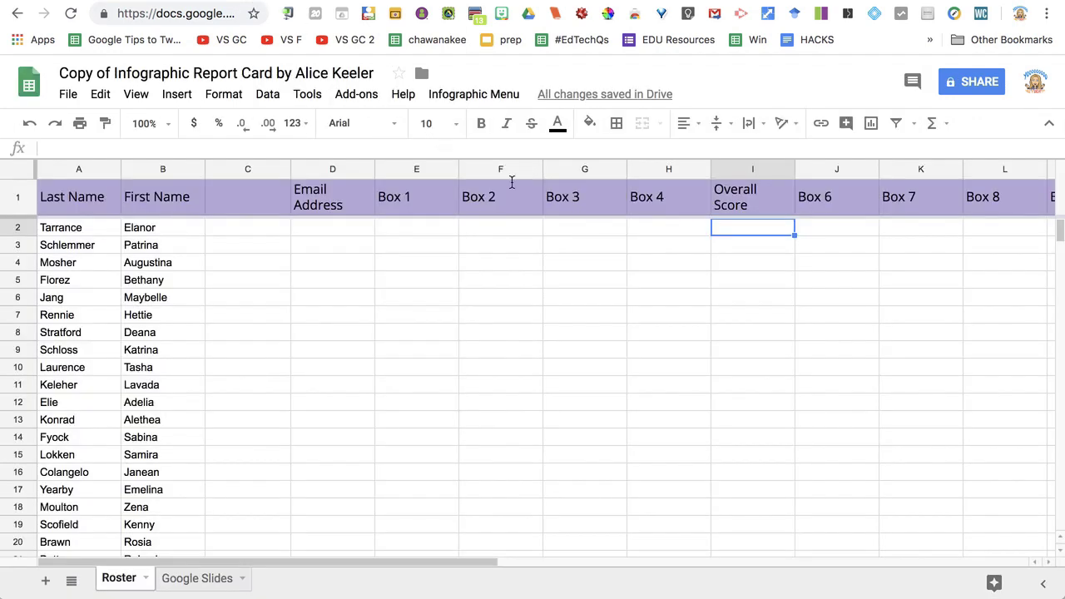
pyautogui.click(588, 205)
pyautogui.write('Student Beh')
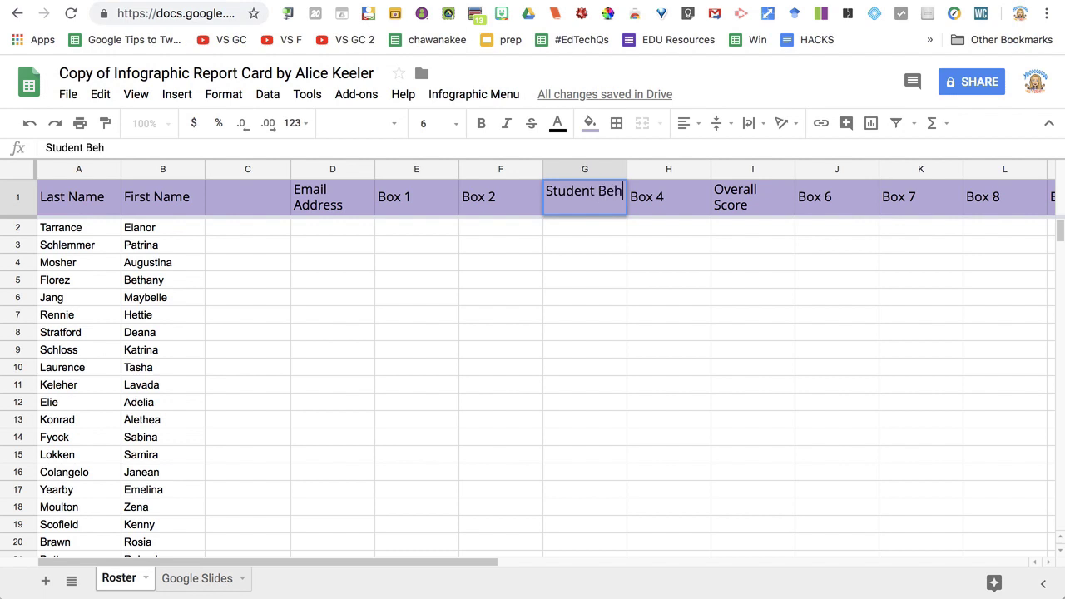
pyautogui.write('avior')
pyautogui.press('Return')
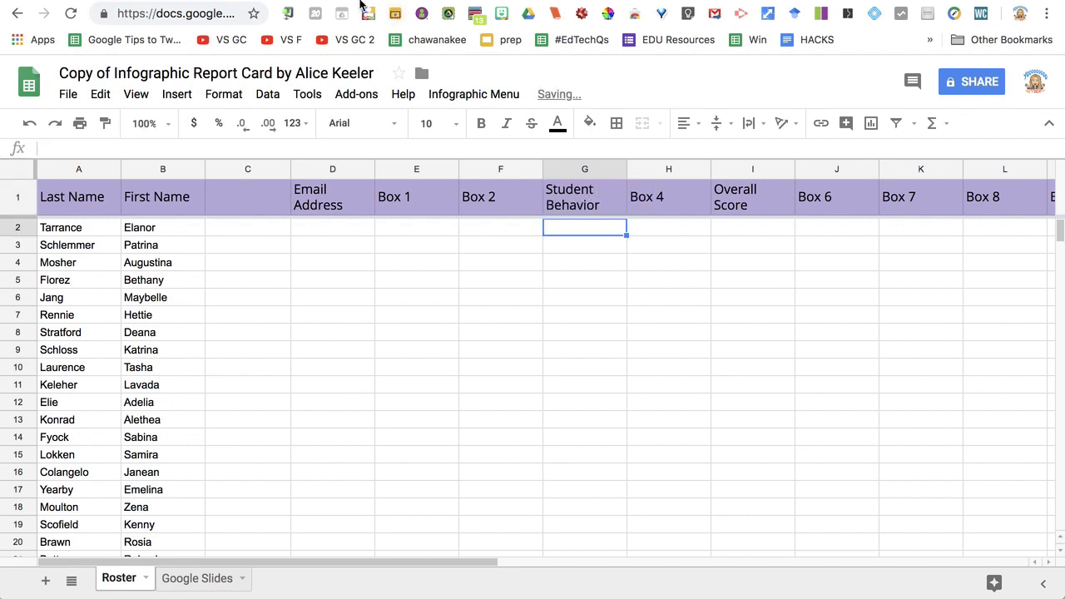
pyautogui.hotkey('ctrl', 'shift', 'Tab')
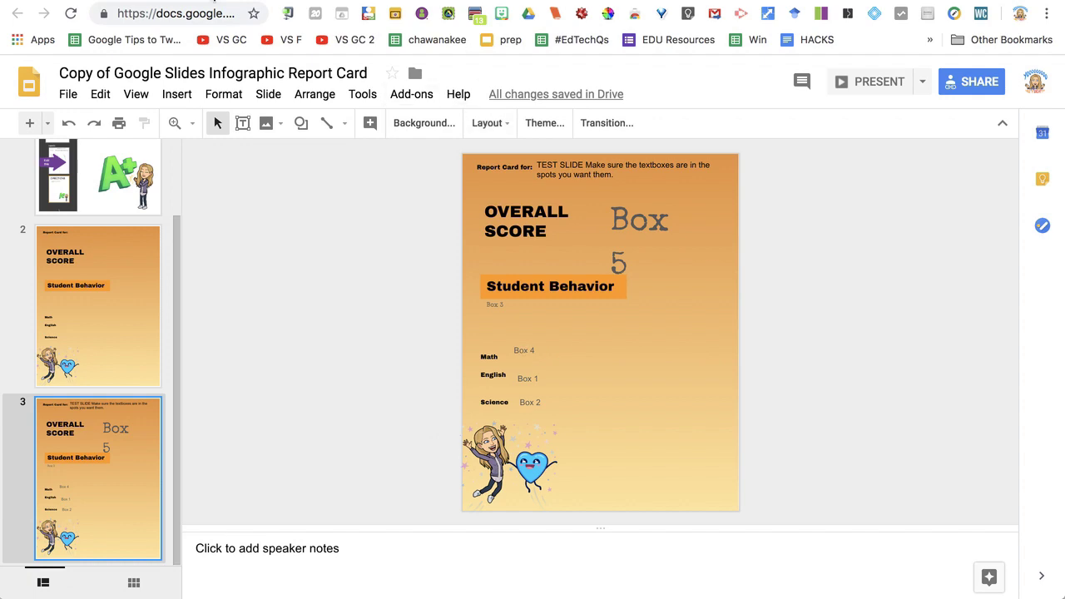
pyautogui.hotkey('ctrl', 'Tab')
# Rename the H1, E1 and F1 headers to Math, English and Science
pyautogui.press('Up')
pyautogui.press('Right')
pyautogui.write('Math')
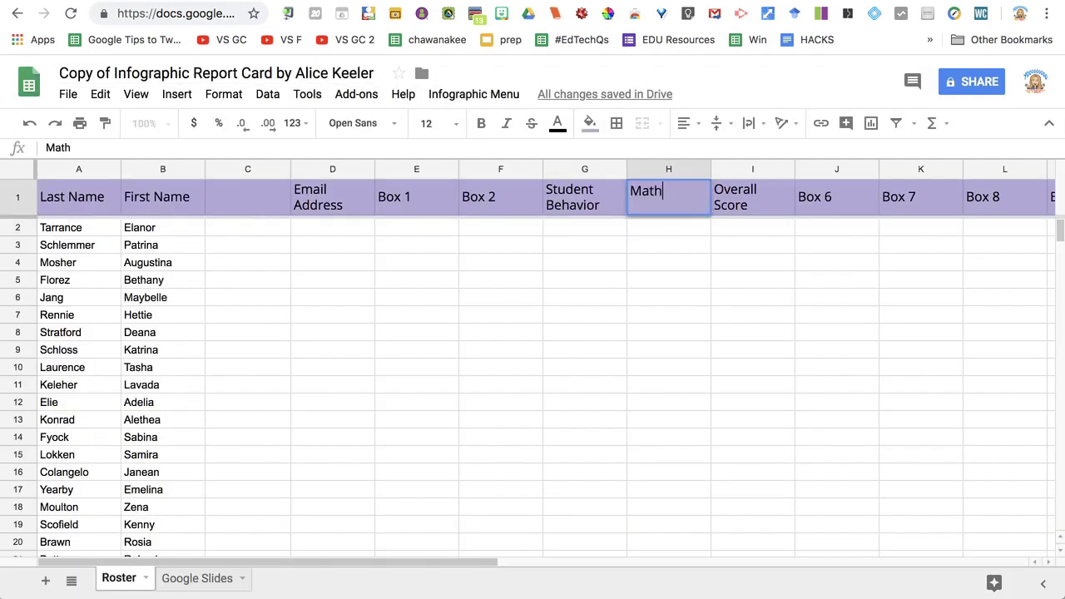
pyautogui.press('Return')
pyautogui.hotkey('ctrl', 'shift', 'Tab')
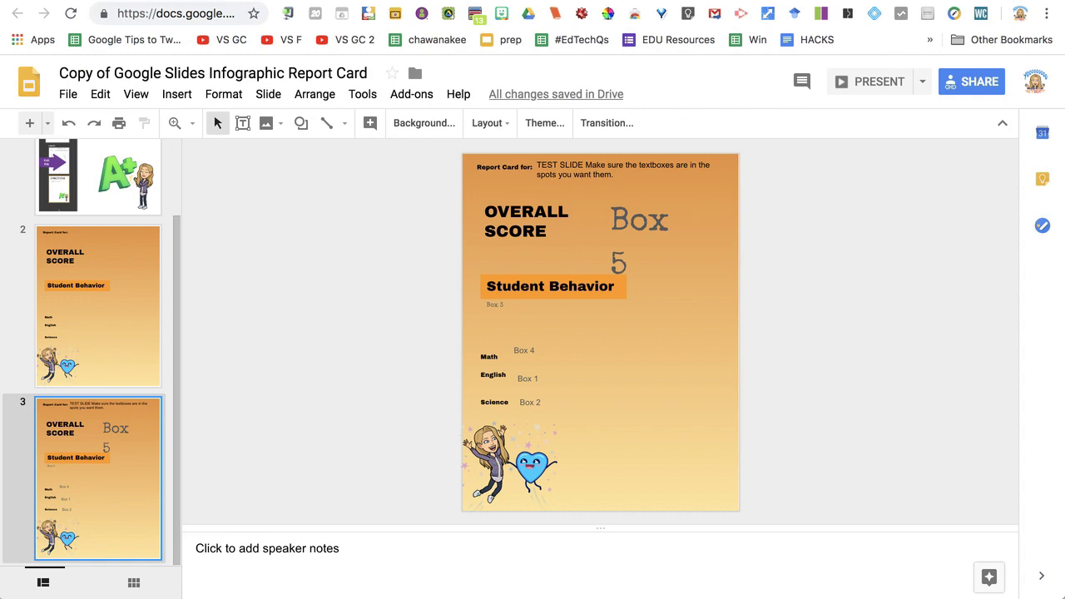
pyautogui.hotkey('ctrl', 'Tab')
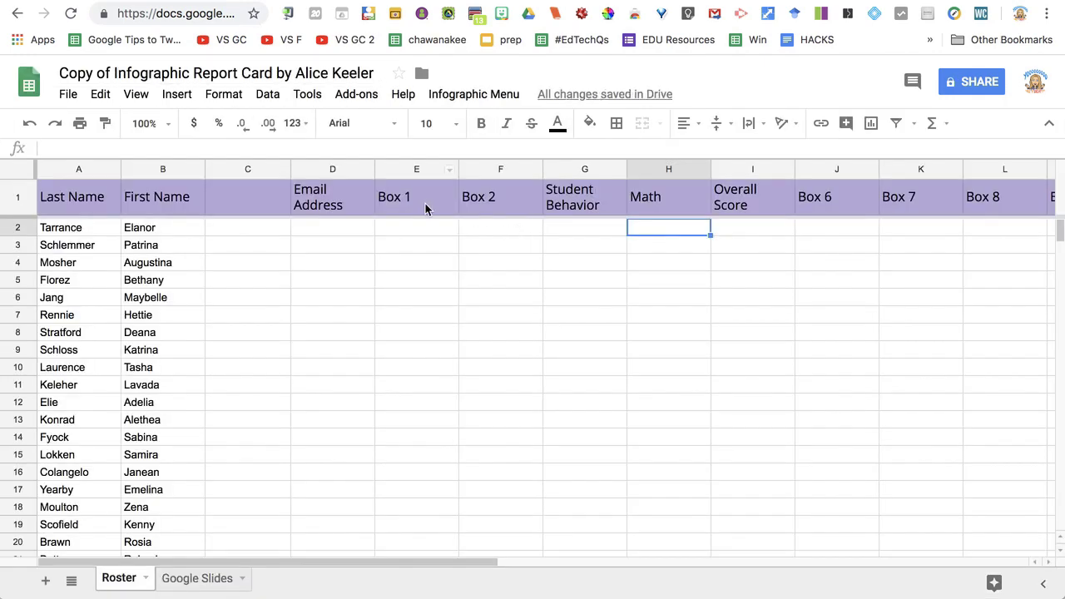
pyautogui.press('Up')
pyautogui.press('Left')
pyautogui.press('Left')
pyautogui.press('Left')
pyautogui.write('English')
pyautogui.press('Return')
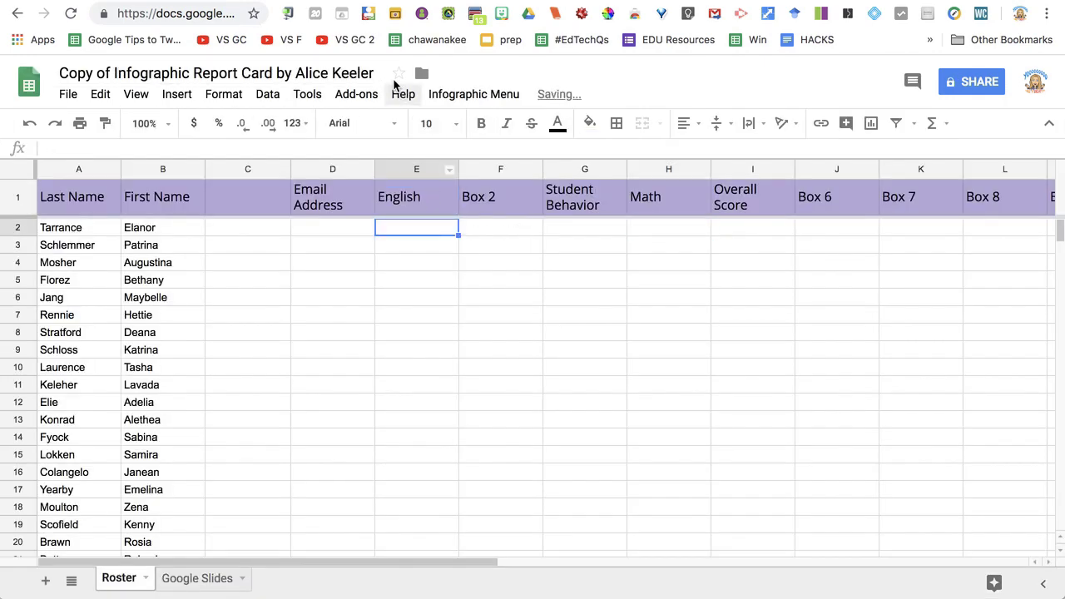
pyautogui.hotkey('ctrl', 'shift', 'Tab')
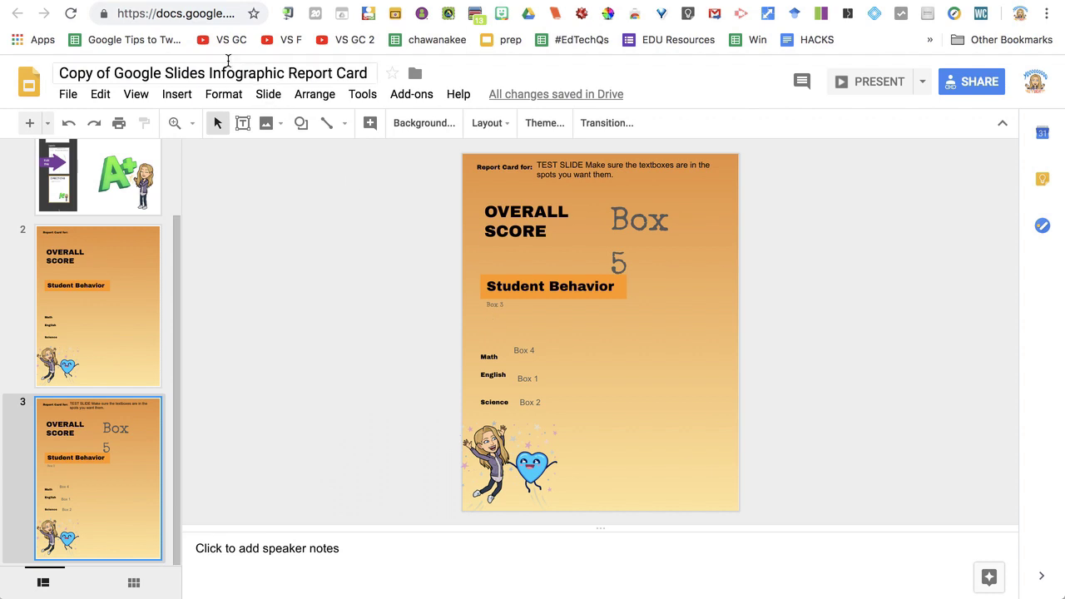
pyautogui.hotkey('ctrl', 'Tab')
pyautogui.click(504, 195)
pyautogui.write('Science')
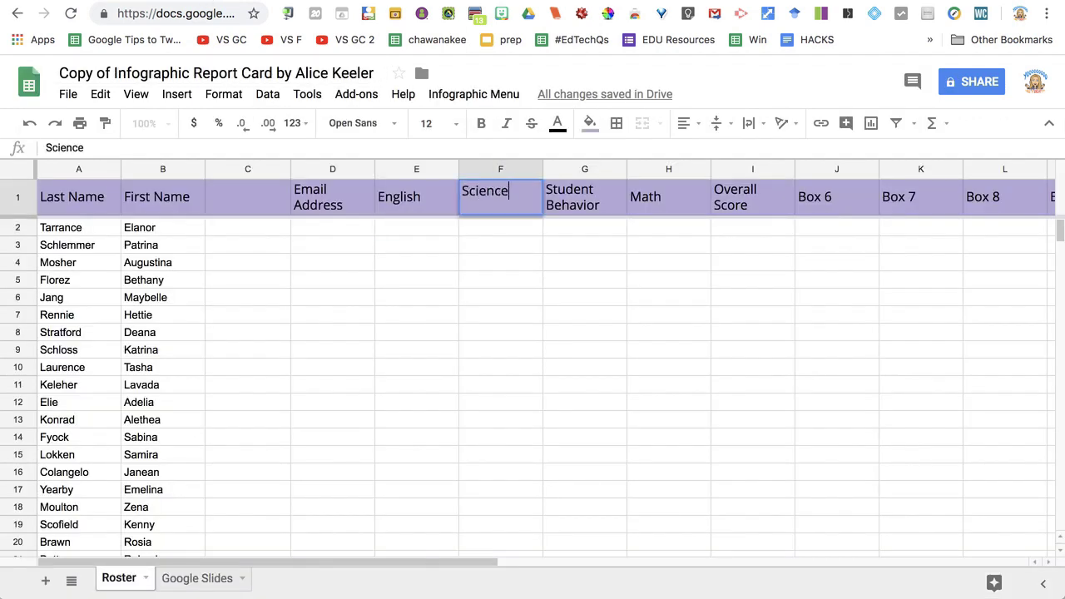
pyautogui.press('Return')
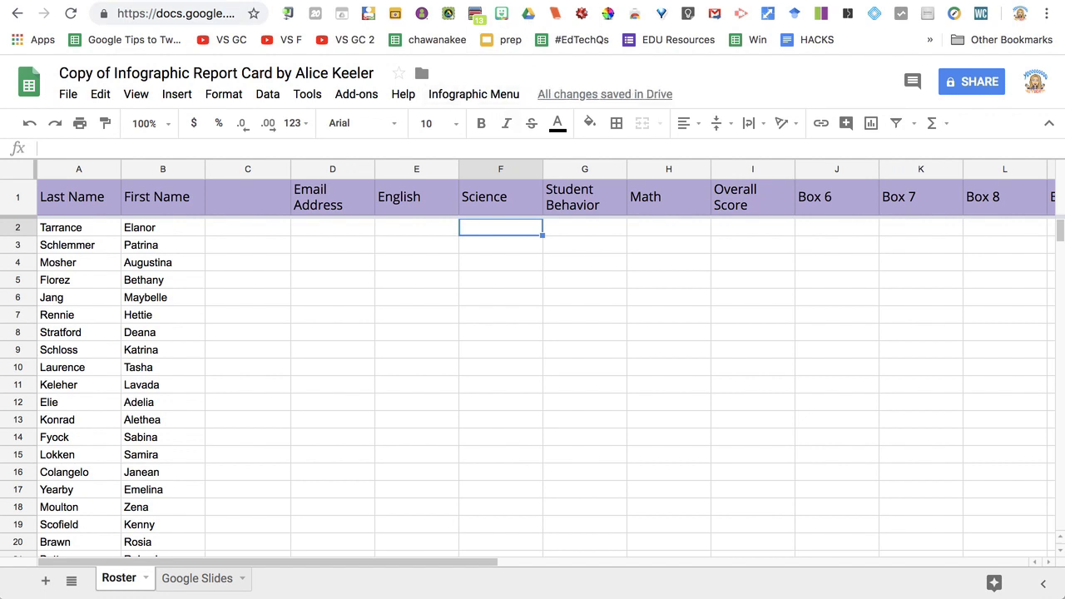
# Type the first student's English comment 'Does a wonderful job with grammar'
pyautogui.hotkey('ctrl', 'shift', 'Tab')
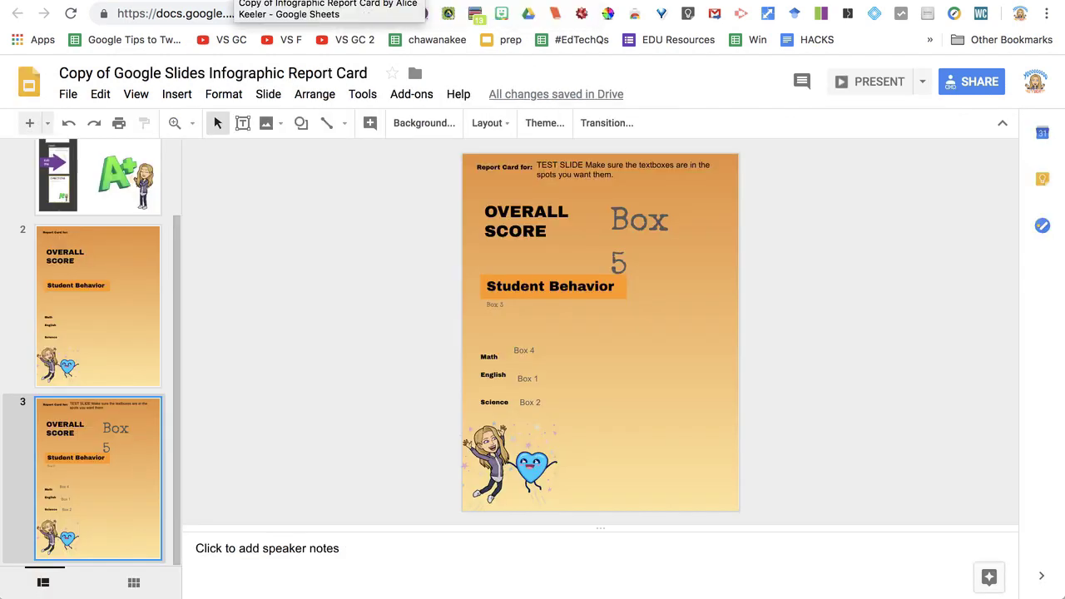
pyautogui.hotkey('ctrl', 'Tab')
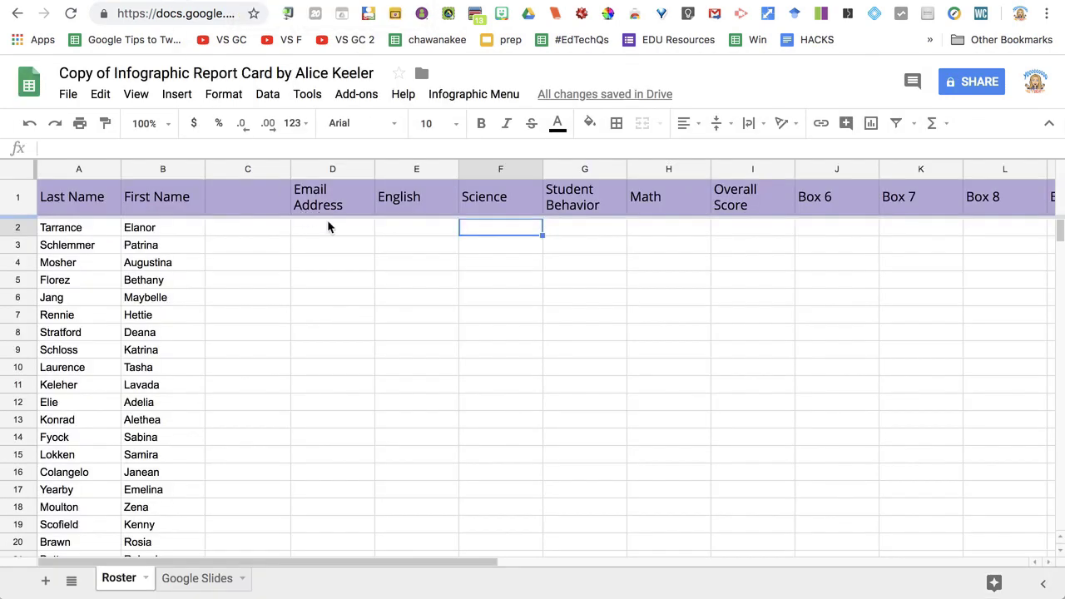
pyautogui.click(402, 229)
pyautogui.write('D')
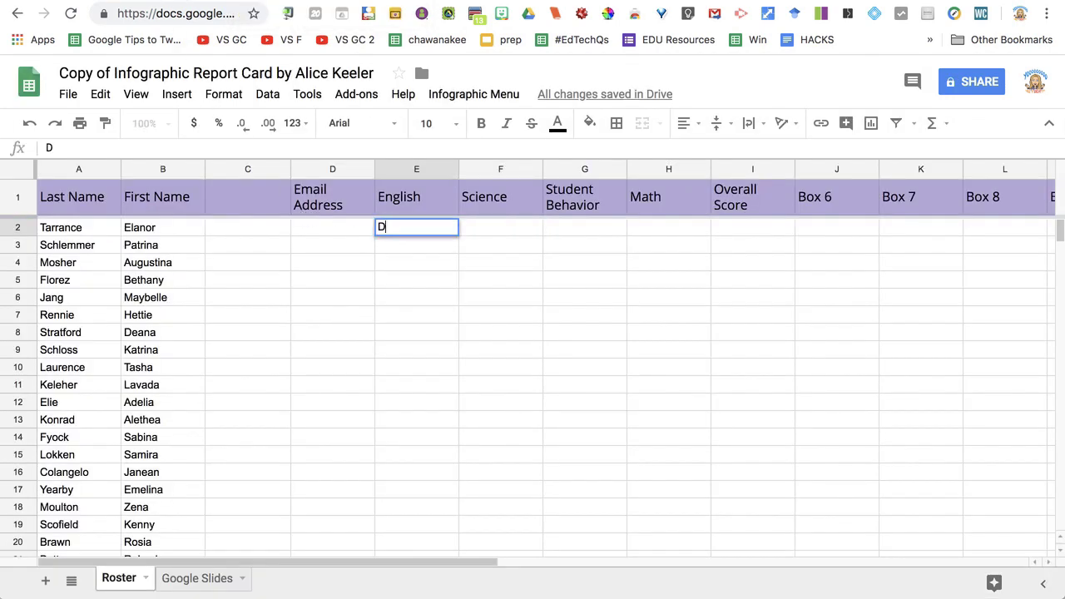
pyautogui.write('oes a wonderful job with grammar')
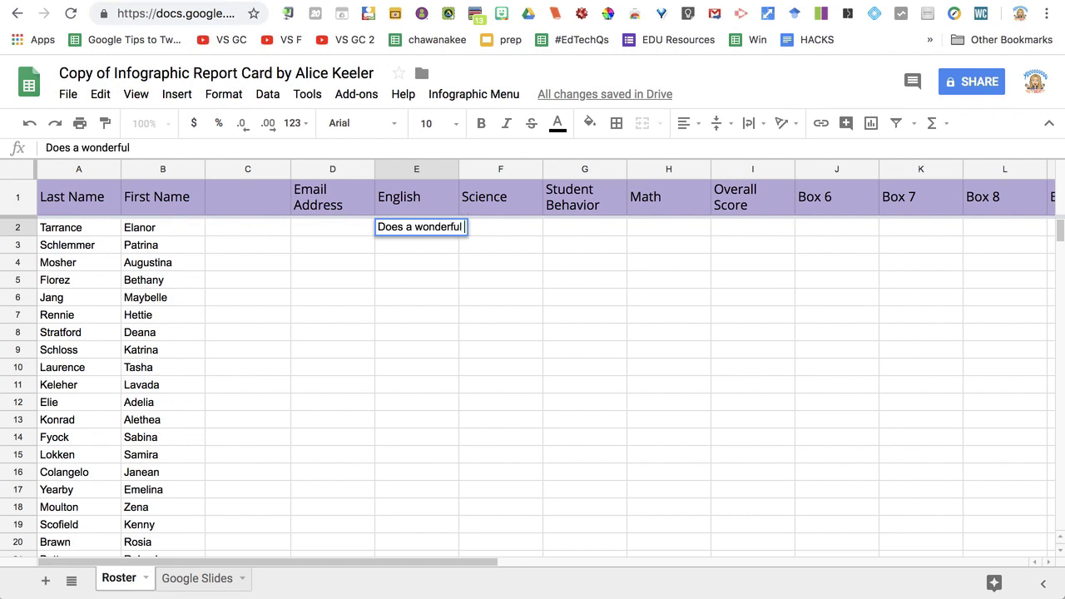
# Enter Science 'Sets up experiments and tries', Behavior 'Lovely to have in class', Math 'Uses mathematical reasoning', score A
pyautogui.press('Tab')
pyautogui.write('Sets')
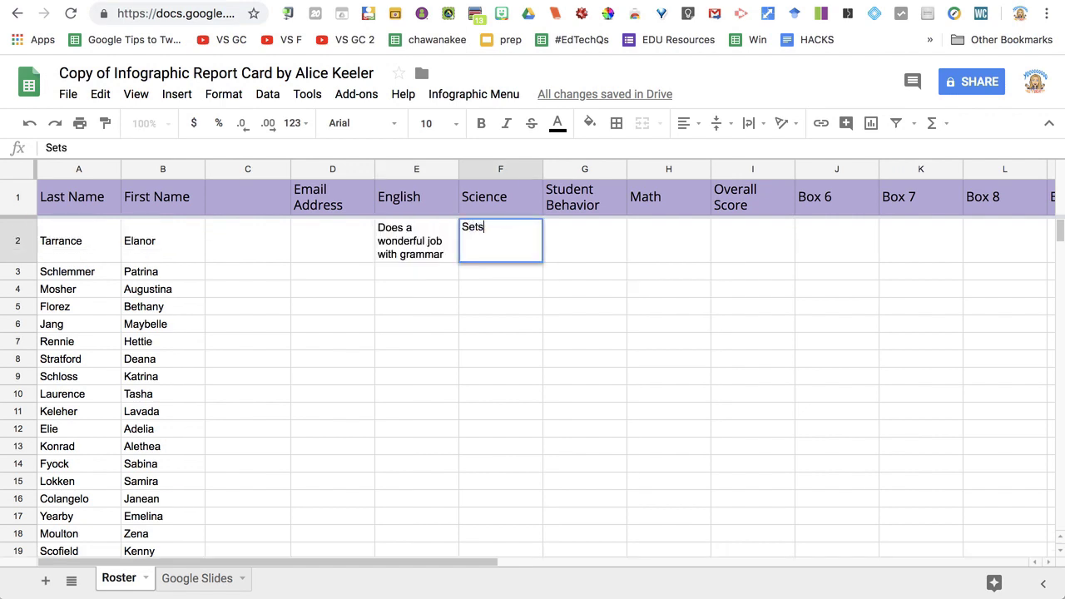
pyautogui.write(' up experiments and tries')
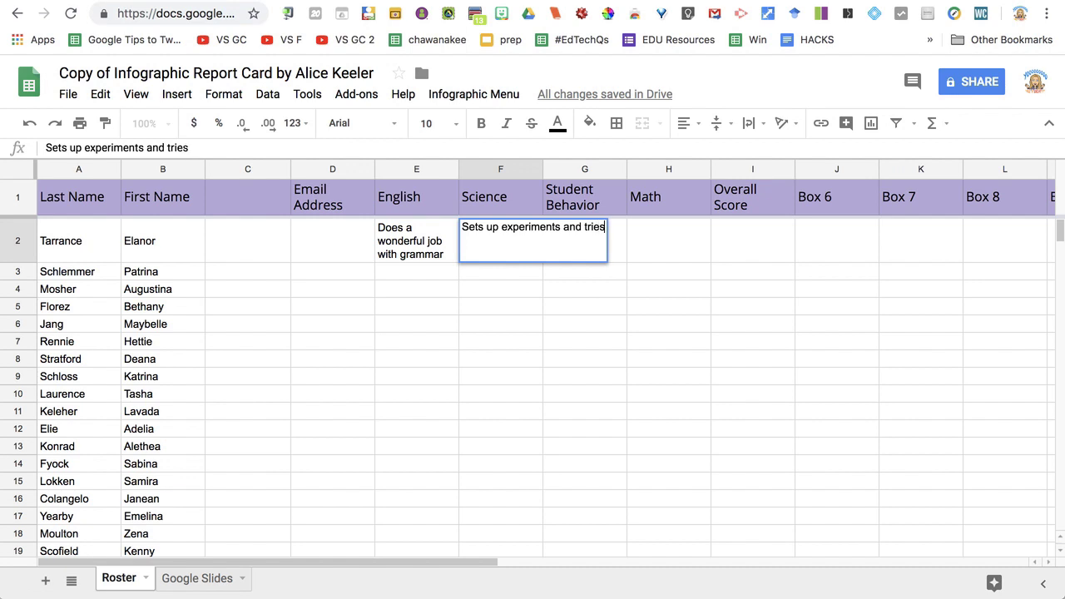
pyautogui.press('Tab')
pyautogui.write('Love')
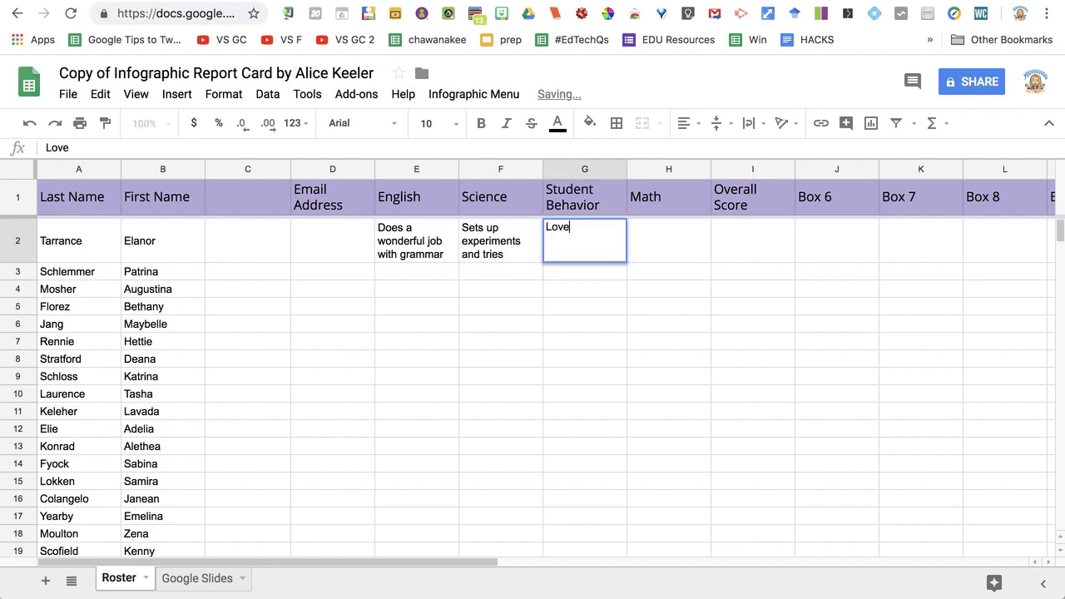
pyautogui.write('ly to have in class')
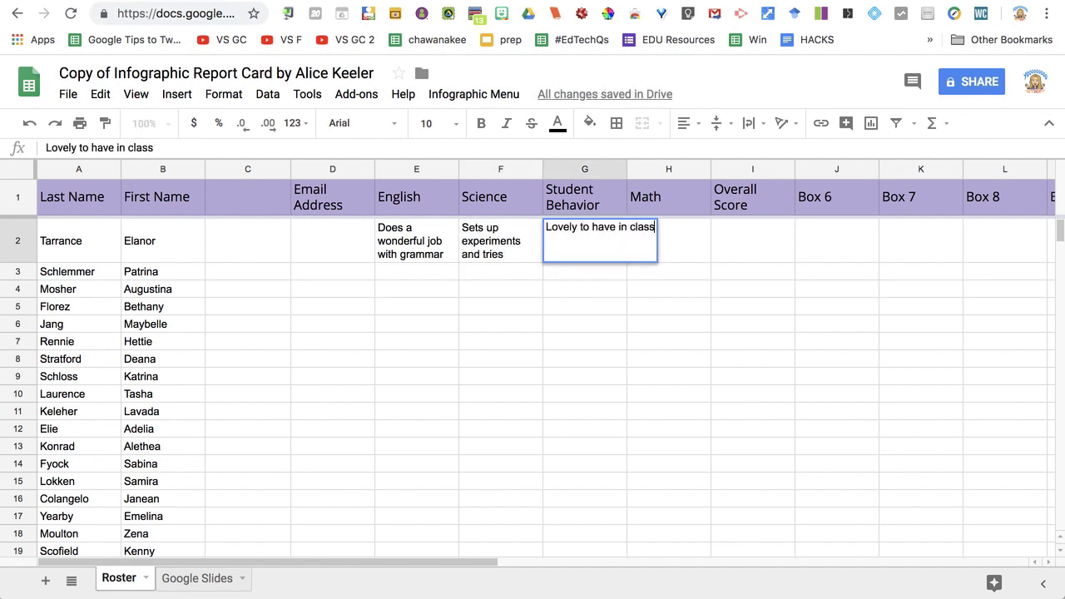
pyautogui.press('Tab')
pyautogui.write('Uses ')
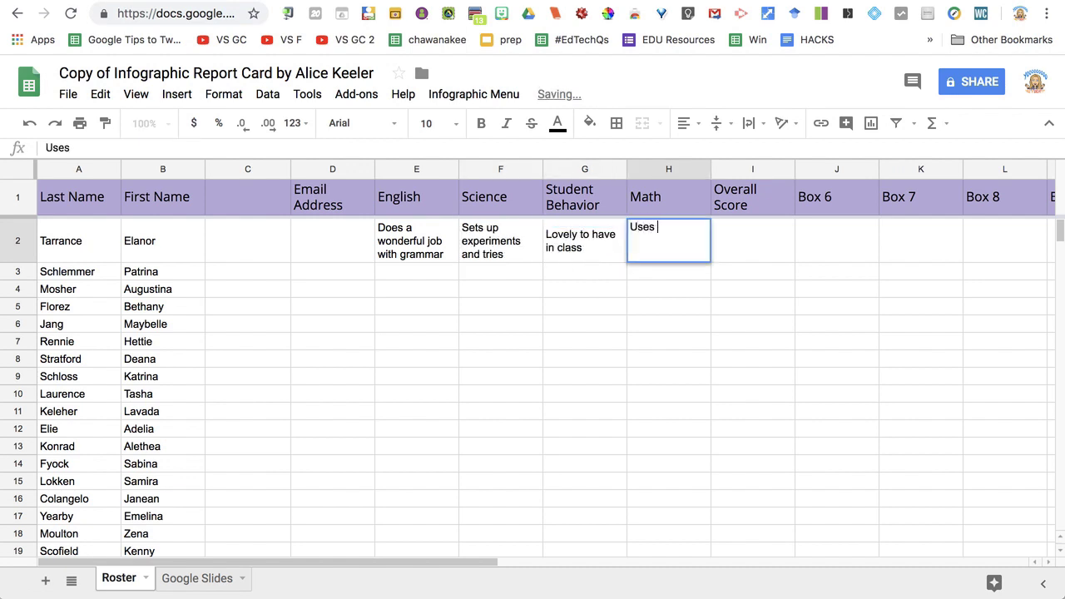
pyautogui.write('mathematical reasoning')
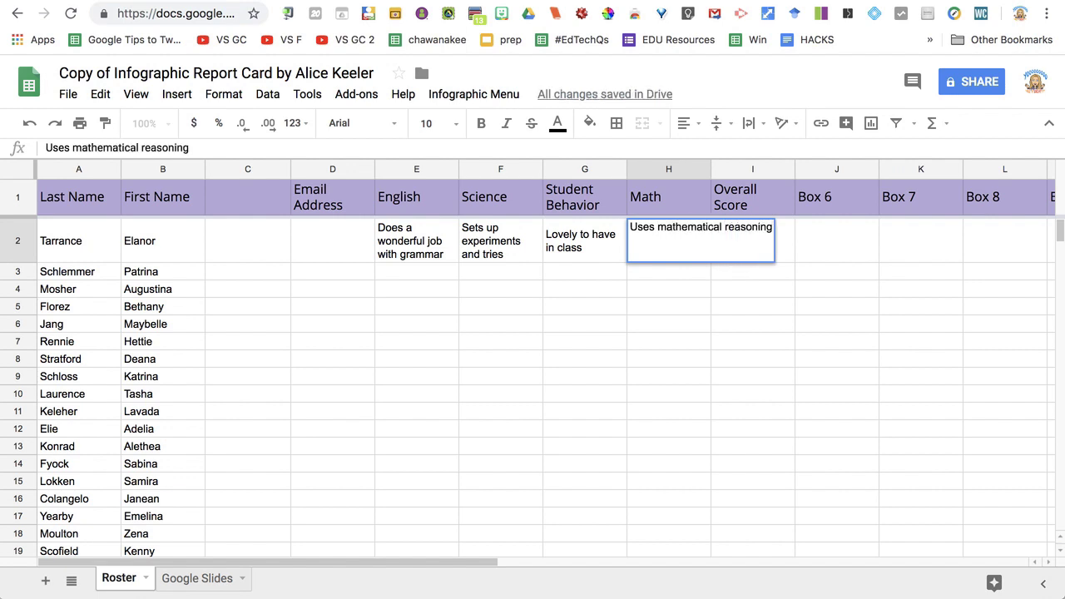
pyautogui.press('Tab')
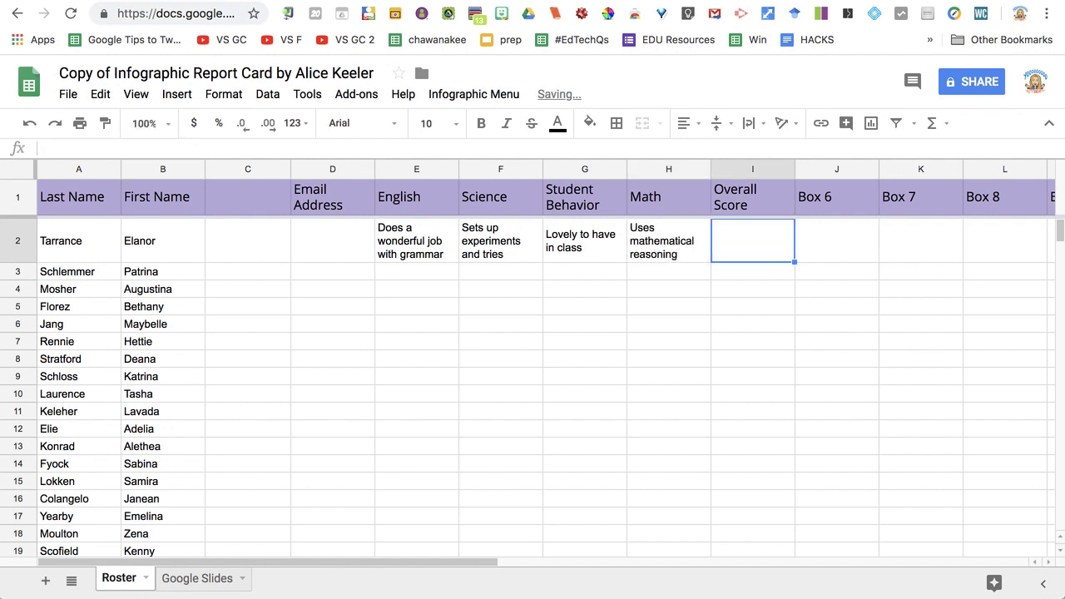
pyautogui.write('A')
pyautogui.press('Return')
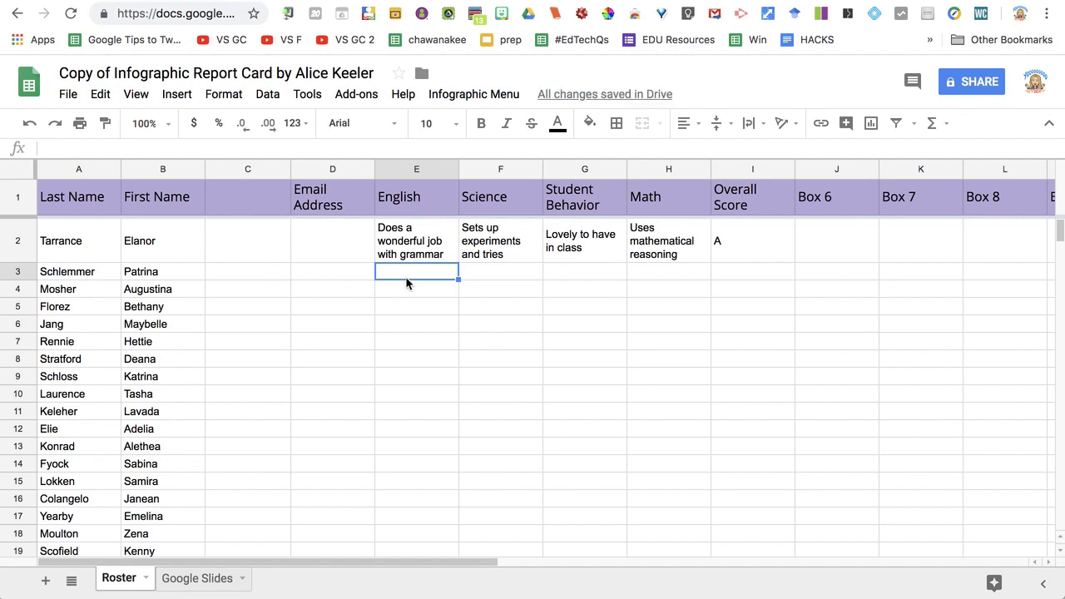
# Fill row 3 with 'Uses semicolons correctly', autocompleted Science and Math comments, 'Participates well', and score B
pyautogui.write('Us')
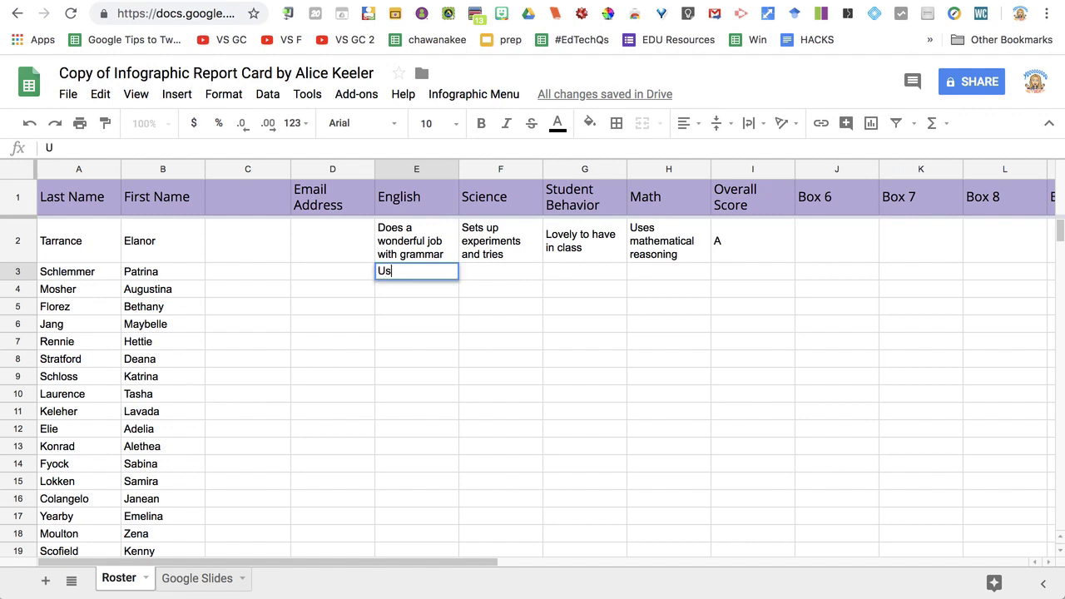
pyautogui.write('es semicolons correctly')
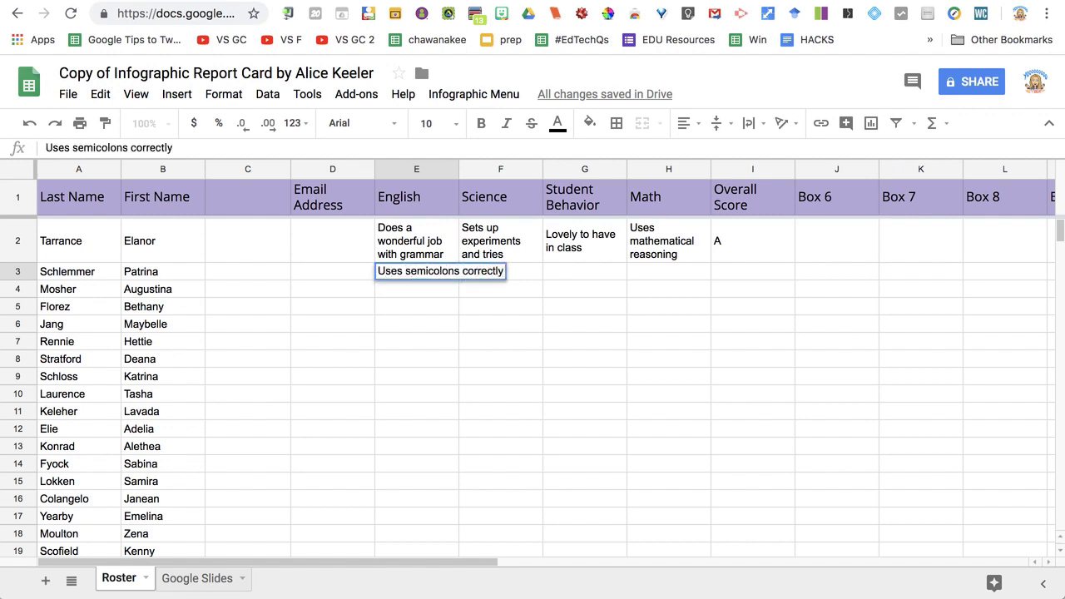
pyautogui.press('Tab')
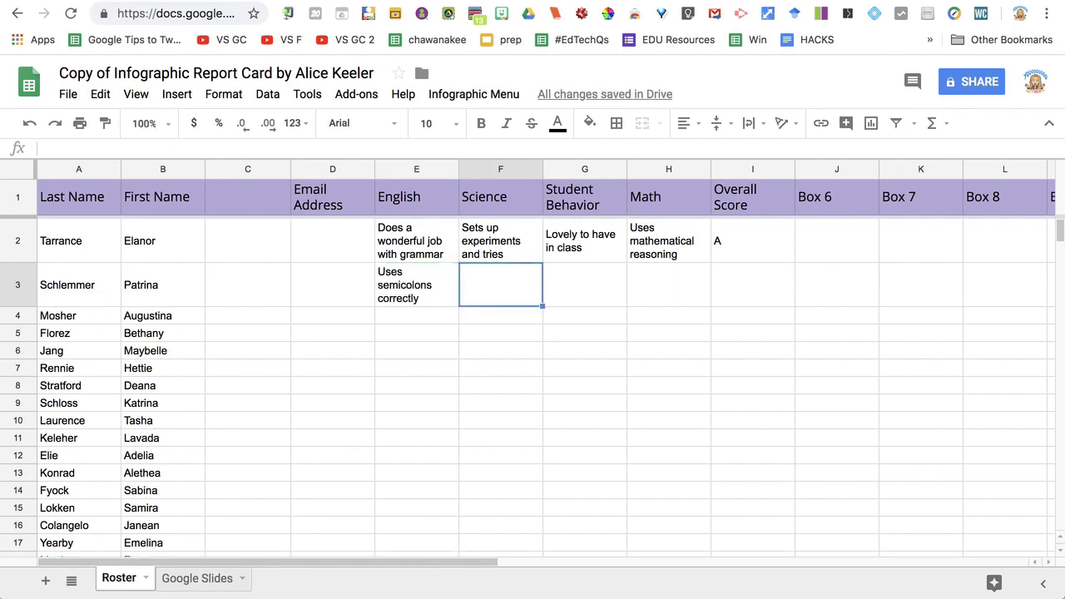
pyautogui.write('Sets')
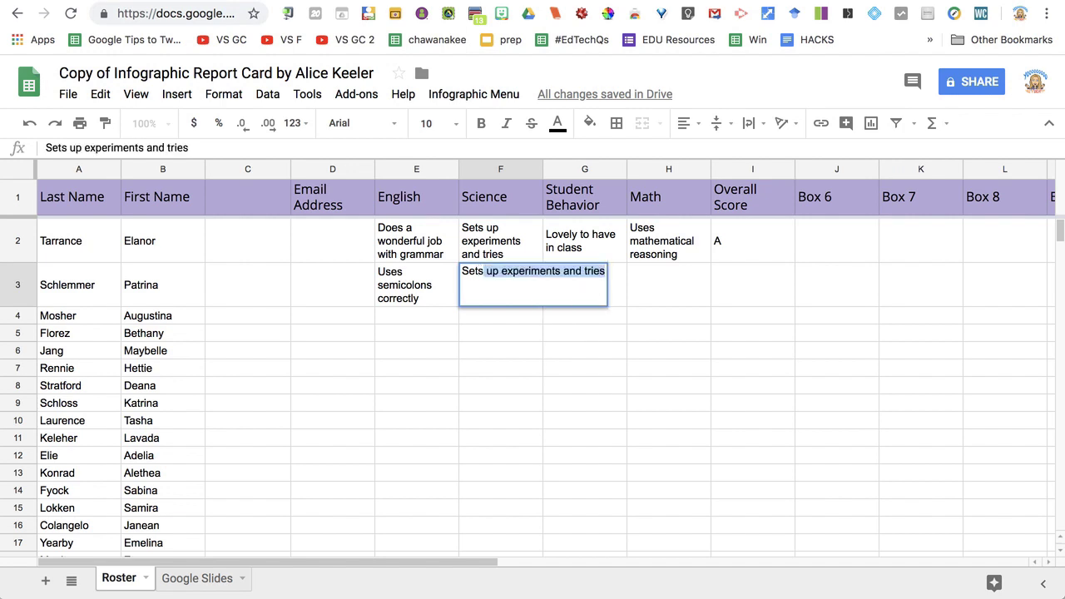
pyautogui.press('Tab')
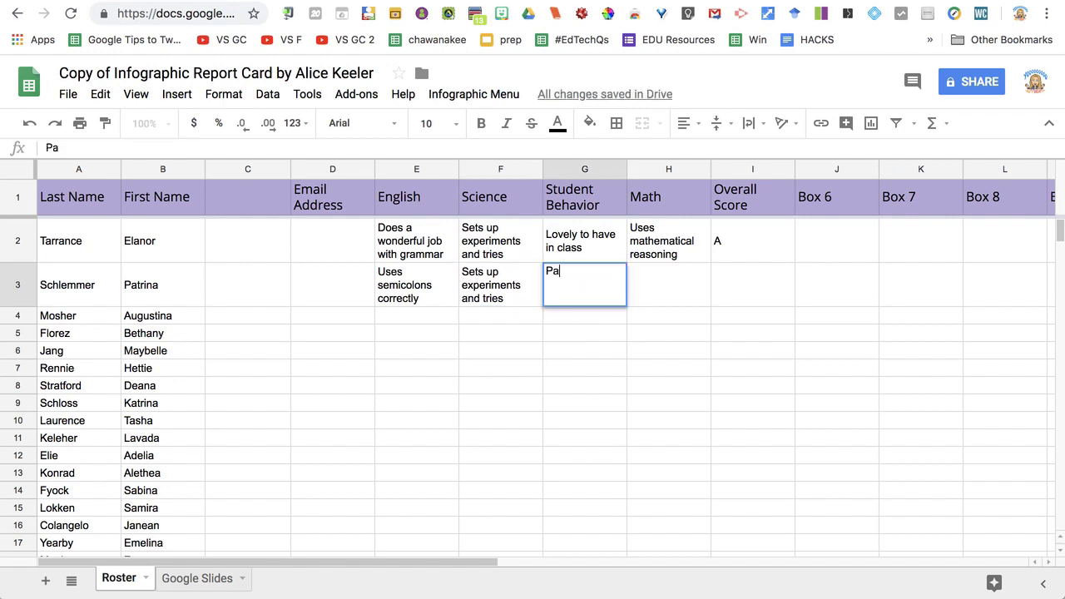
pyautogui.write('rticipates well')
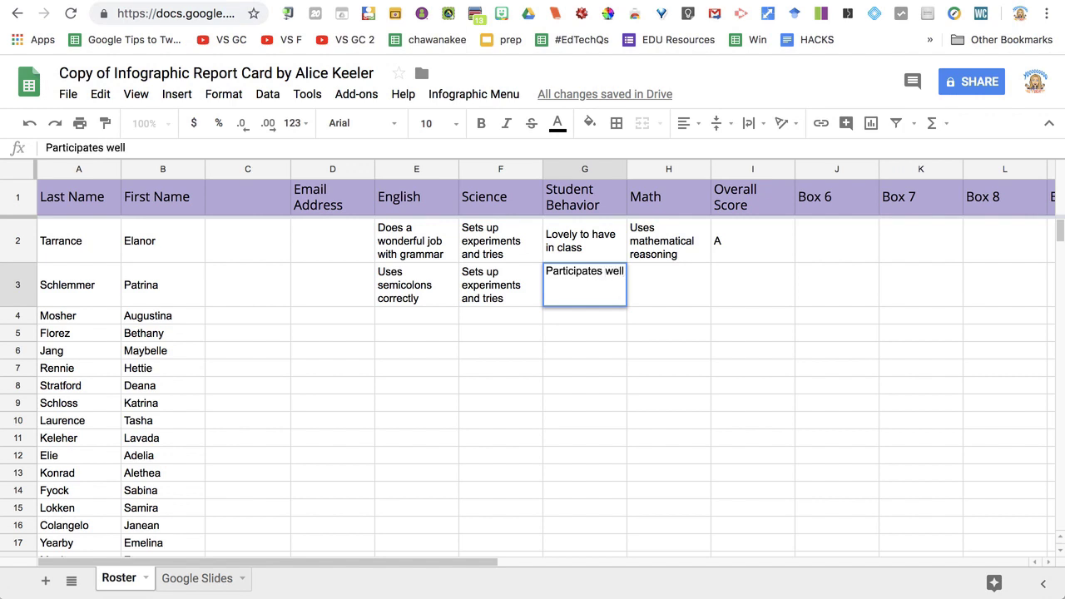
pyautogui.press('Tab')
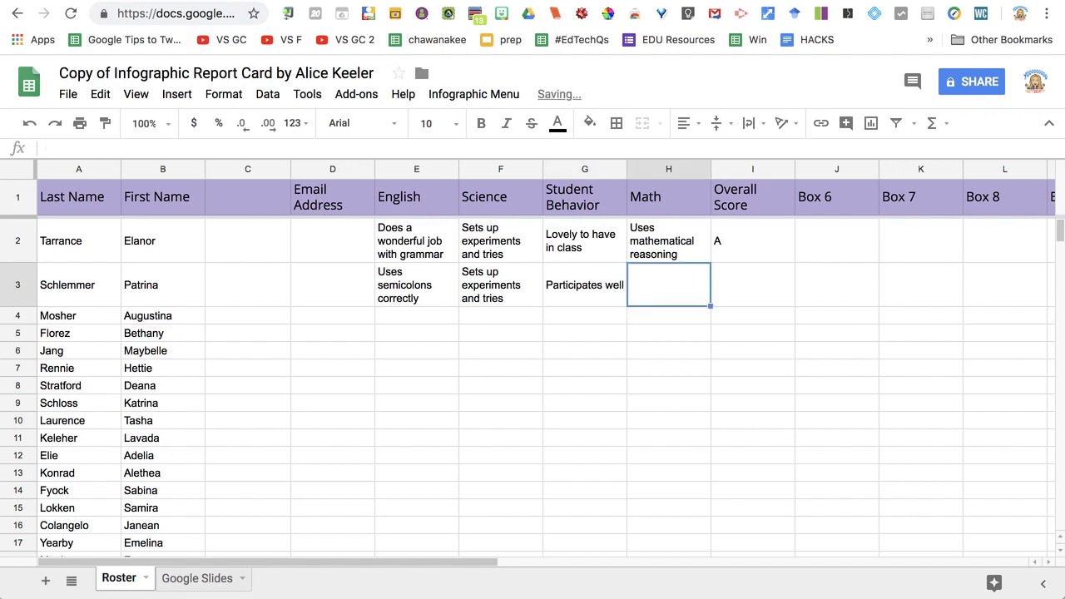
pyautogui.write('Uses mathematical reasoning')
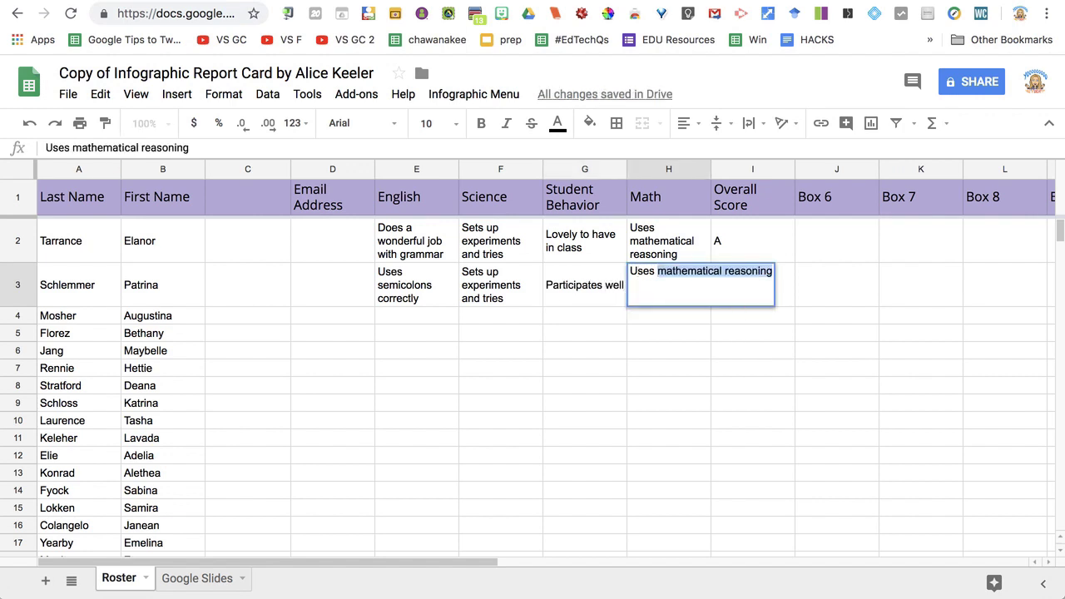
pyautogui.press('Tab')
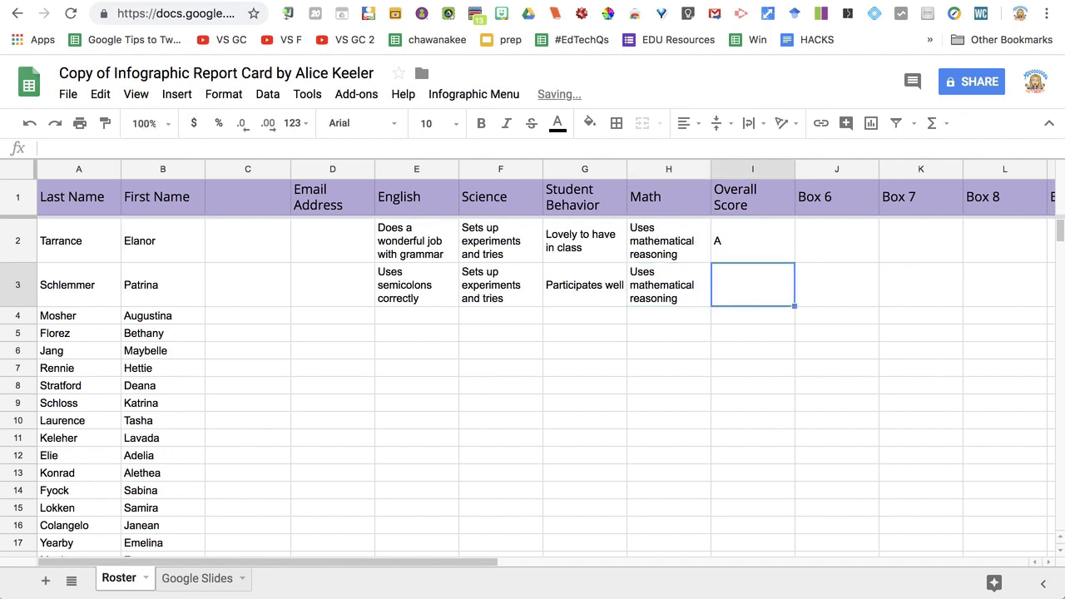
pyautogui.write('B')
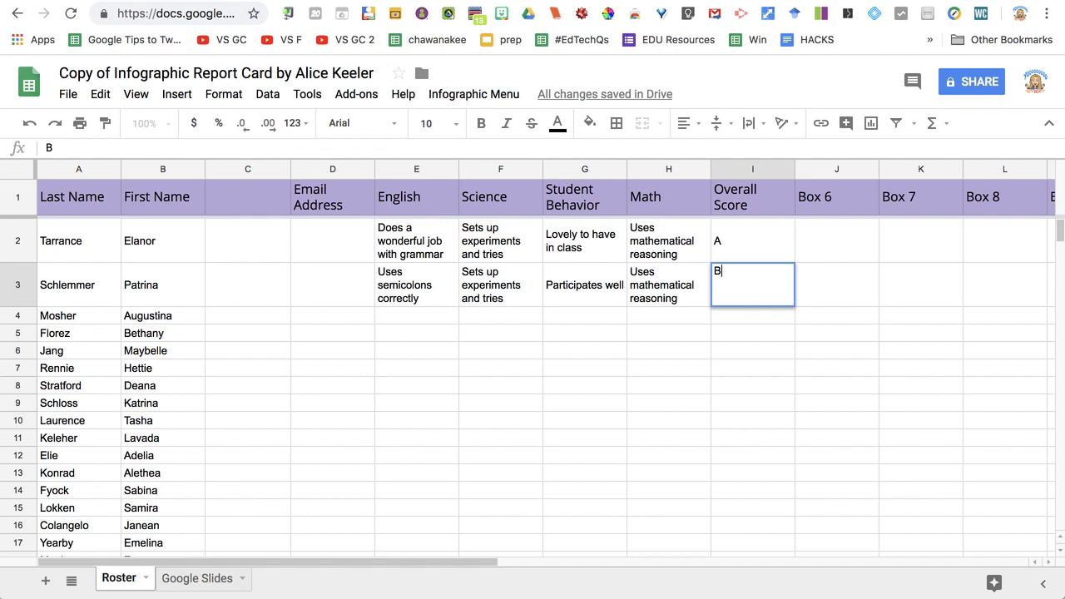
pyautogui.press('Return')
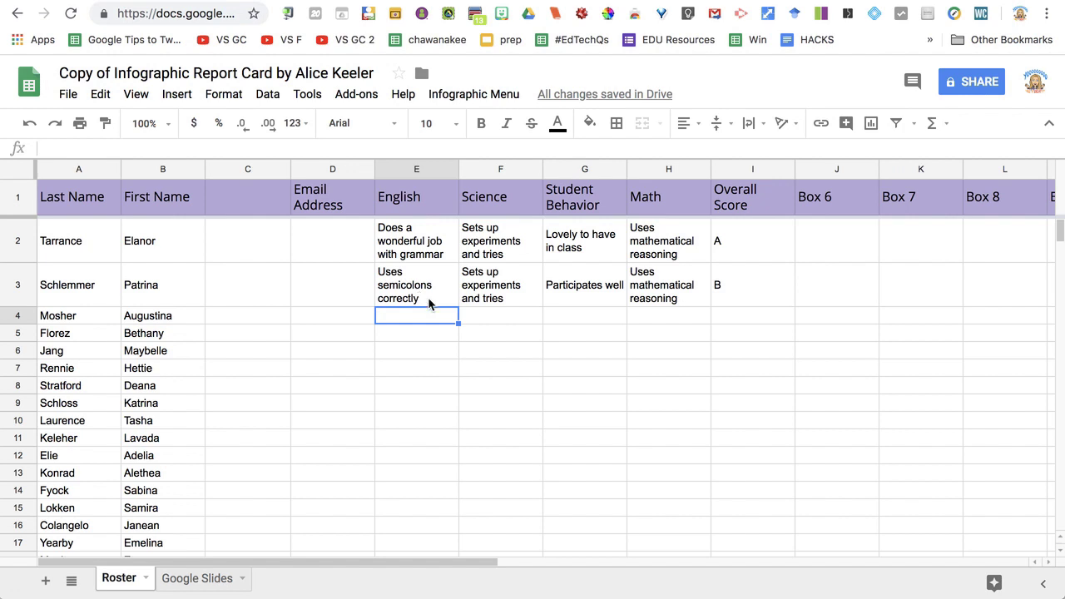
# Fill the E2:I3 sample comments and scores down the rest of the roster
pyautogui.moveTo(420, 244); pyautogui.dragTo(734, 305)
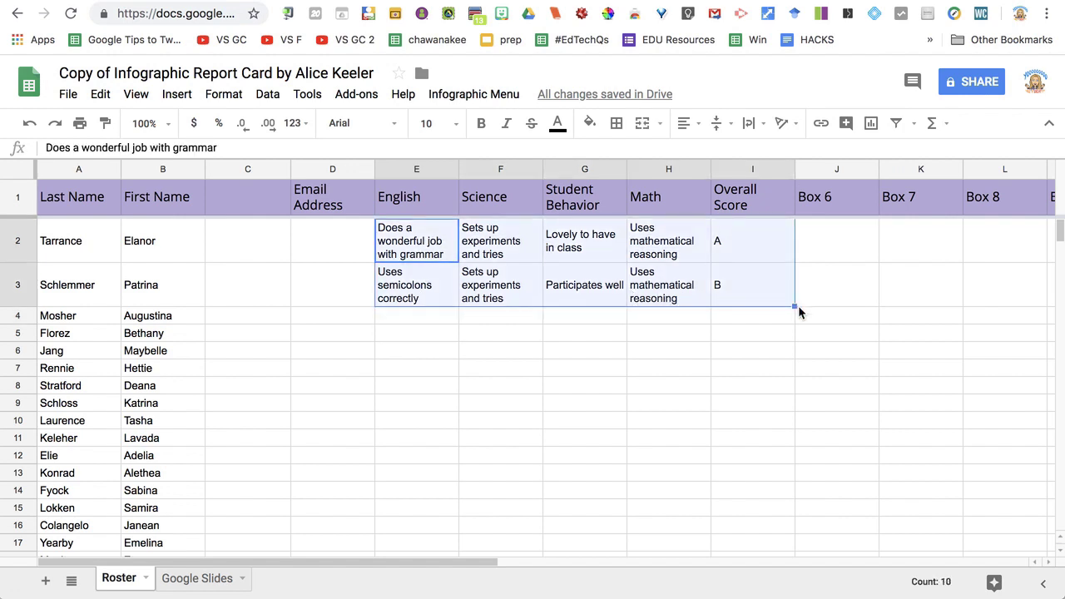
pyautogui.moveTo(798, 306); pyautogui.dragTo(714, 418)
pyautogui.scroll(20, 262, 346)
# Push the roster comments into the Slides report cards via Infographic Menu
pyautogui.click(475, 95)
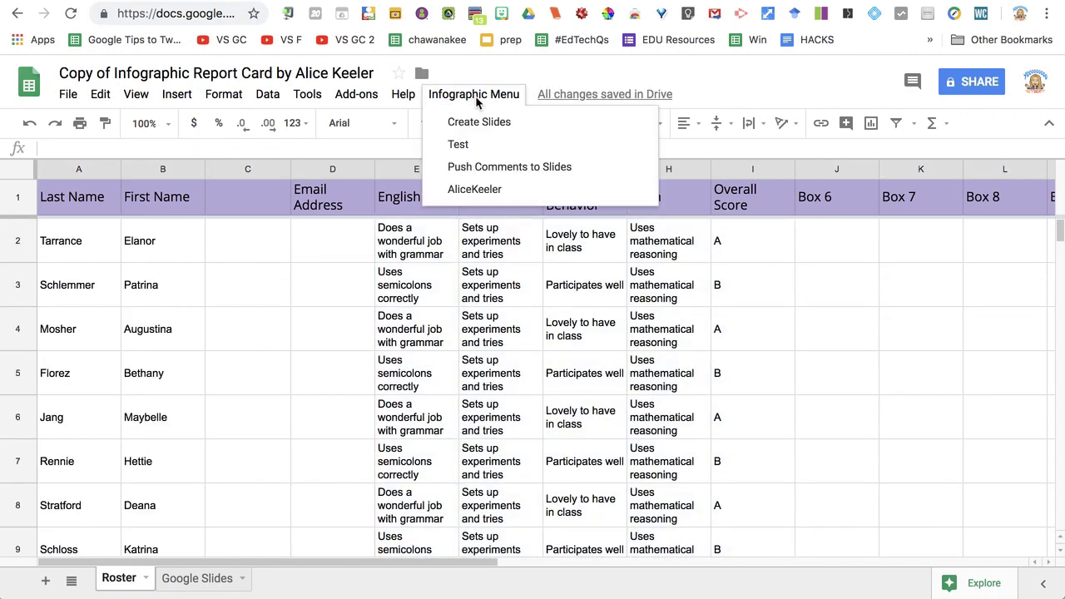
pyautogui.click(495, 175)
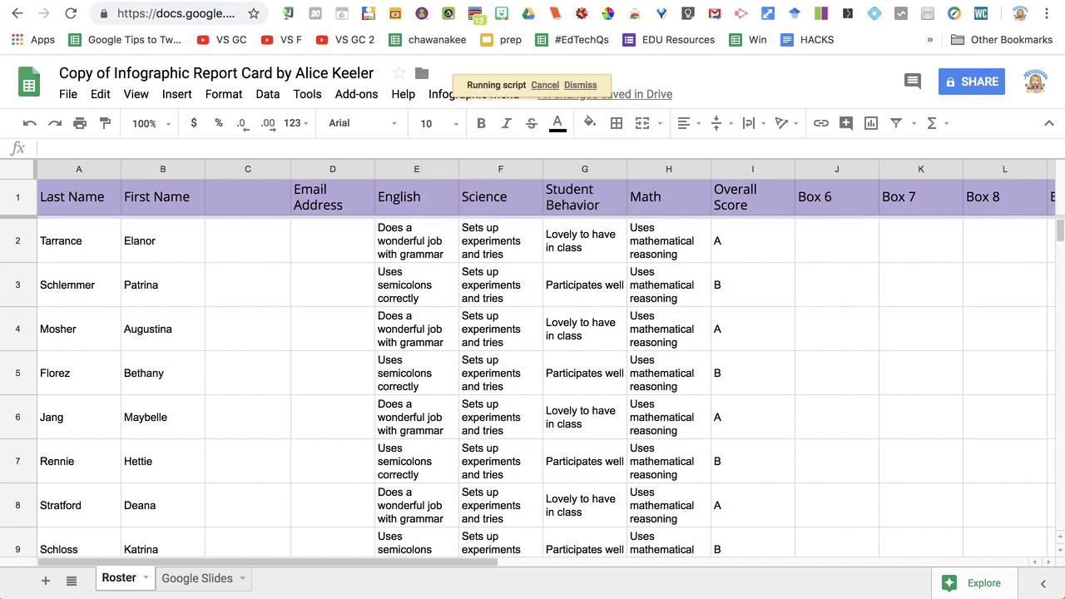
pyautogui.hotkey('ctrl', 'Tab')
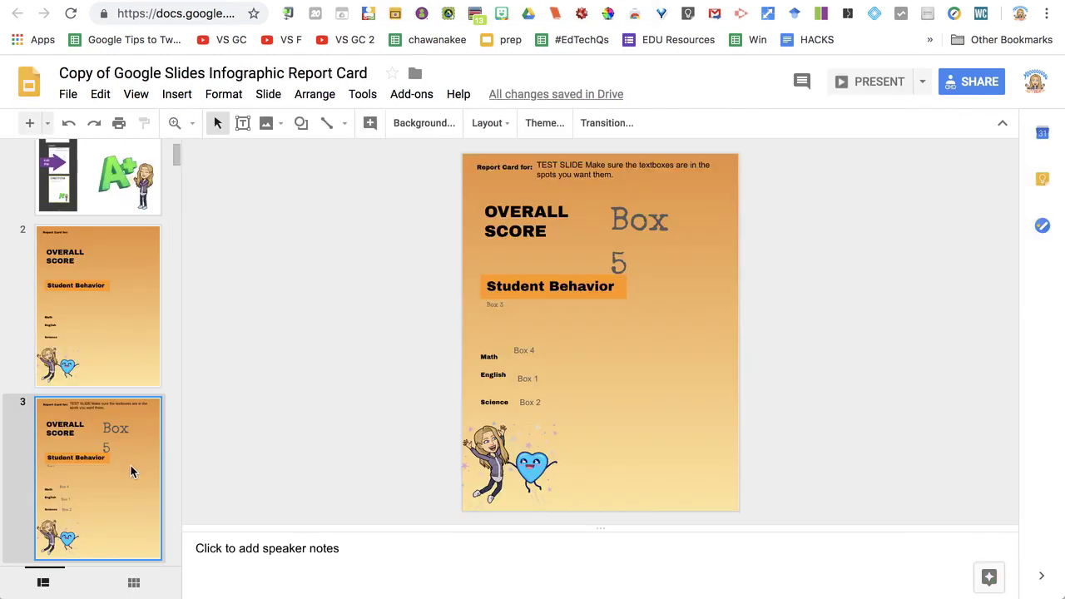
# Step through the first students' report card slides up to slide 10
pyautogui.scroll(-3, 131, 472)
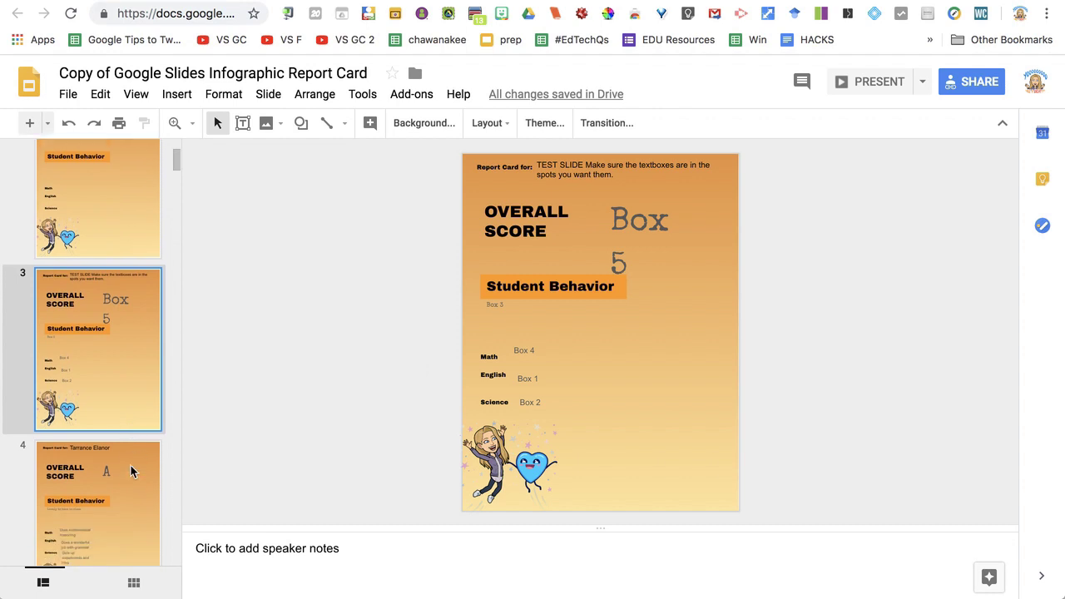
pyautogui.click(131, 472)
pyautogui.press('Down')
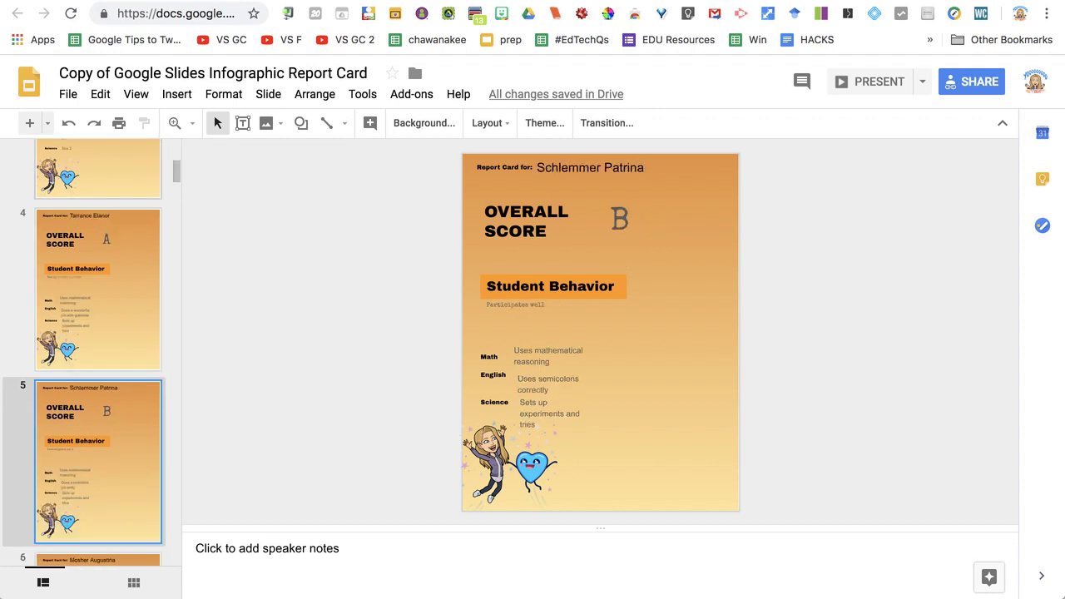
pyautogui.press('Down')
pyautogui.press('Down')
pyautogui.press('Down')
pyautogui.press('Down')
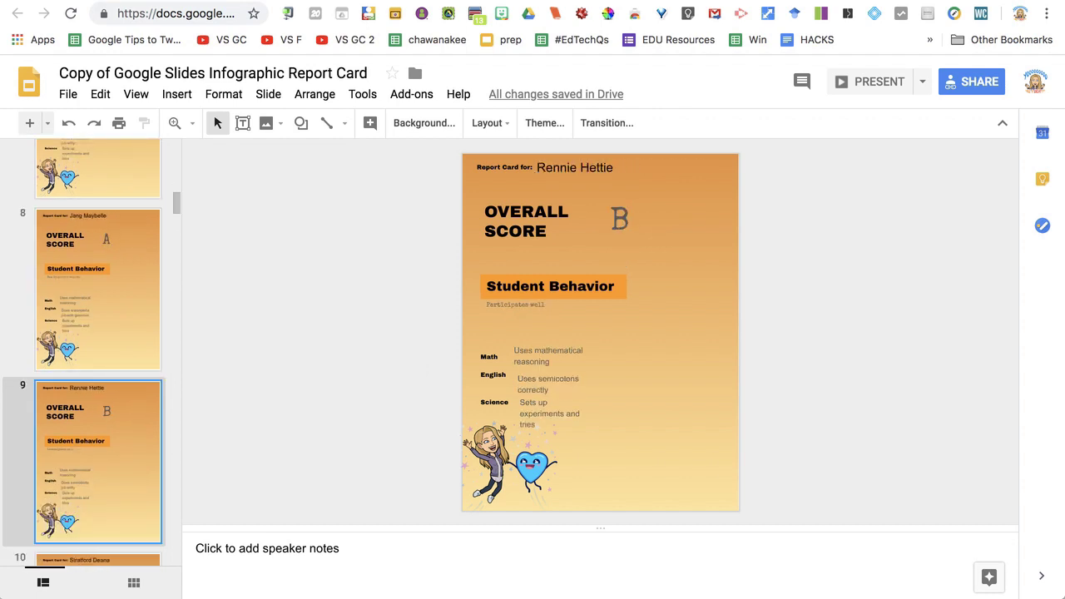
pyautogui.press('Down')
# Switch to grid view, shrink the thumbnails twice, and select slide 30
pyautogui.click(134, 582)
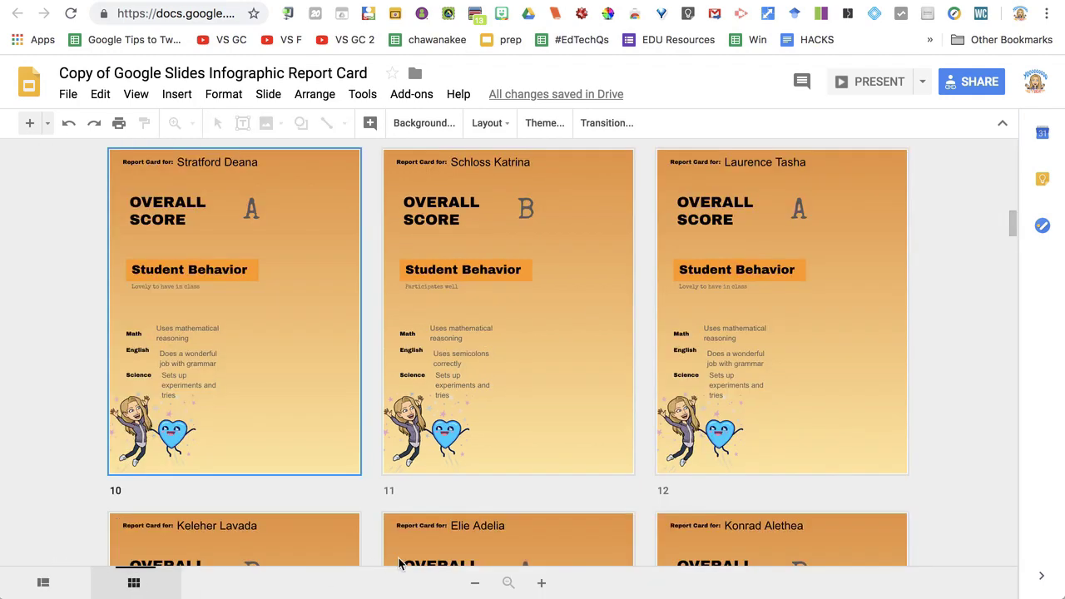
pyautogui.click(475, 583)
pyautogui.click(475, 583)
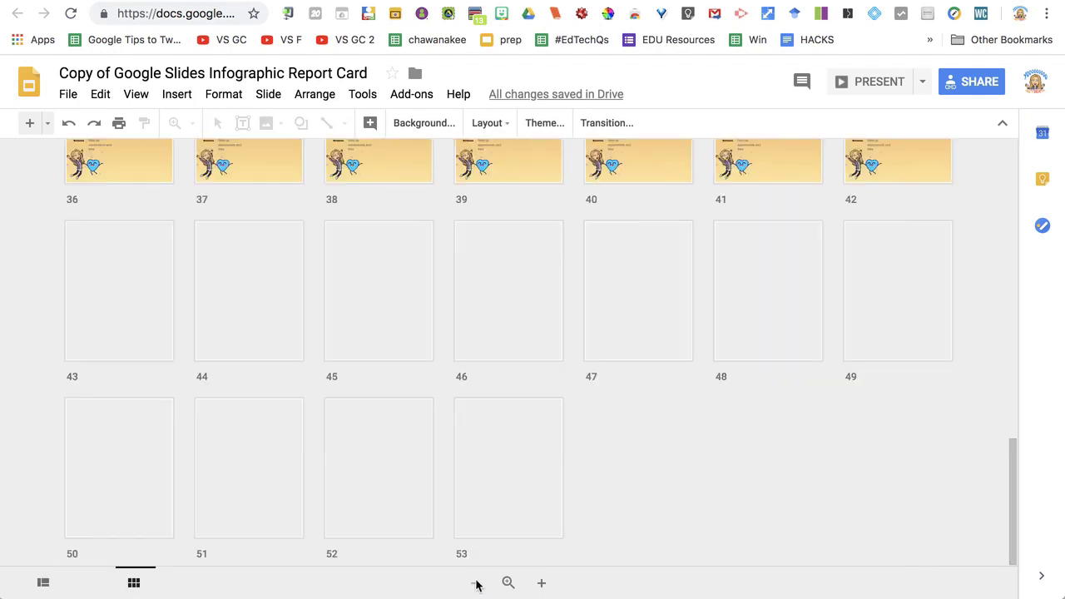
pyautogui.scroll(2, 494, 451)
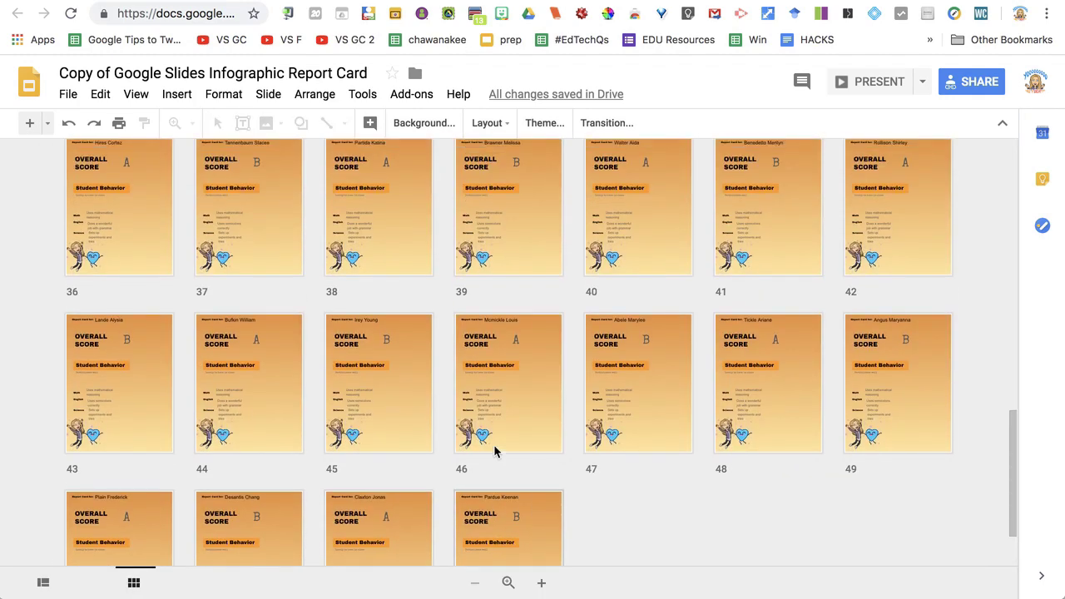
pyautogui.scroll(1, 494, 451)
pyautogui.scroll(2, 494, 450)
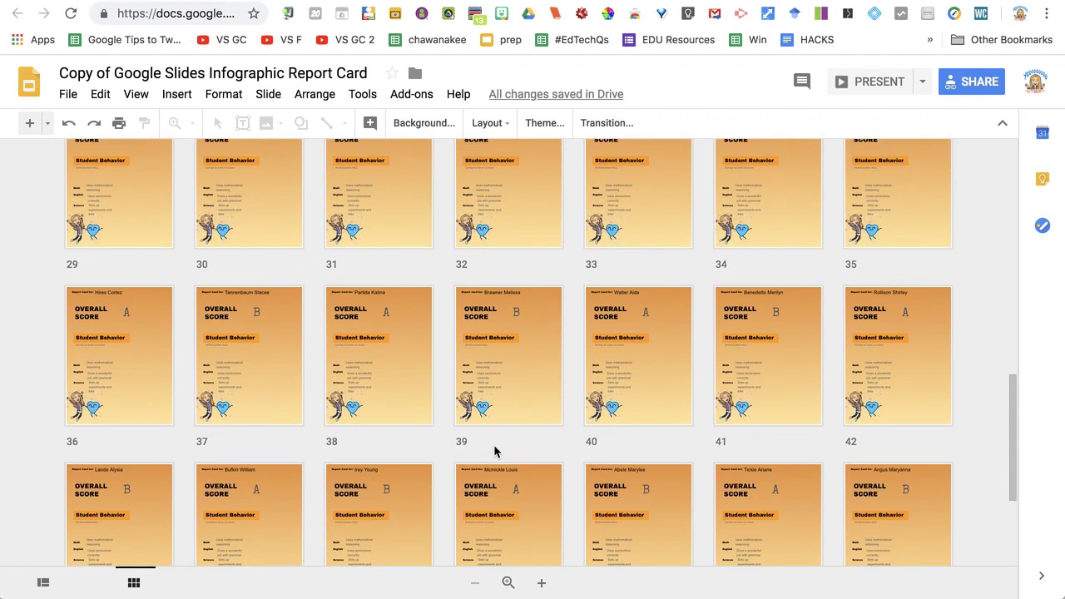
pyautogui.scroll(3, 495, 450)
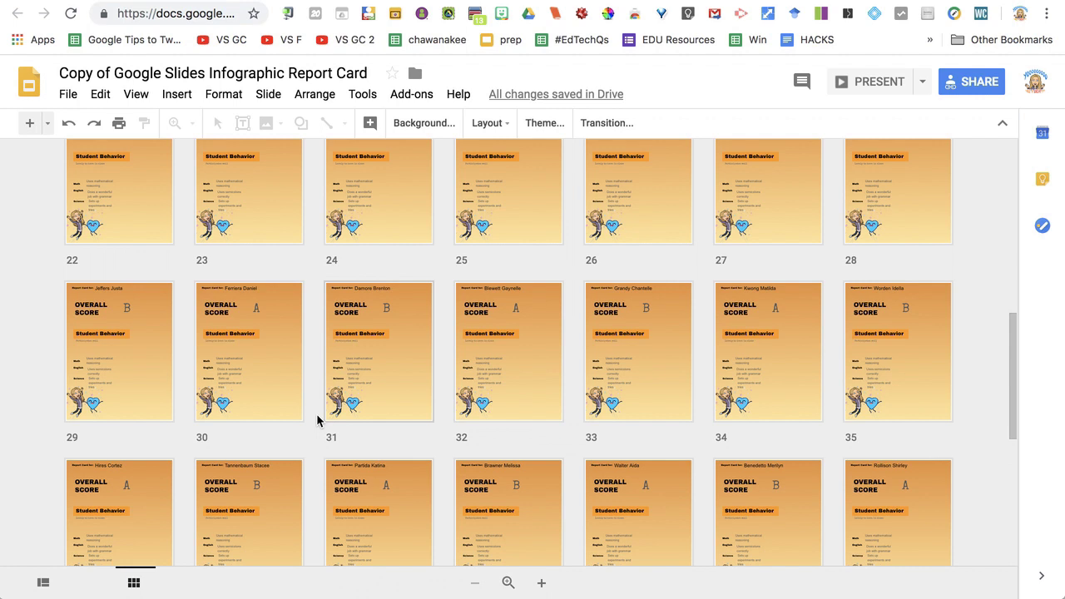
pyautogui.click(245, 364)
# Save slide 30 as a PNG image, then open the print preview to save all 53 pages as PDF
pyautogui.doubleClick(240, 353)
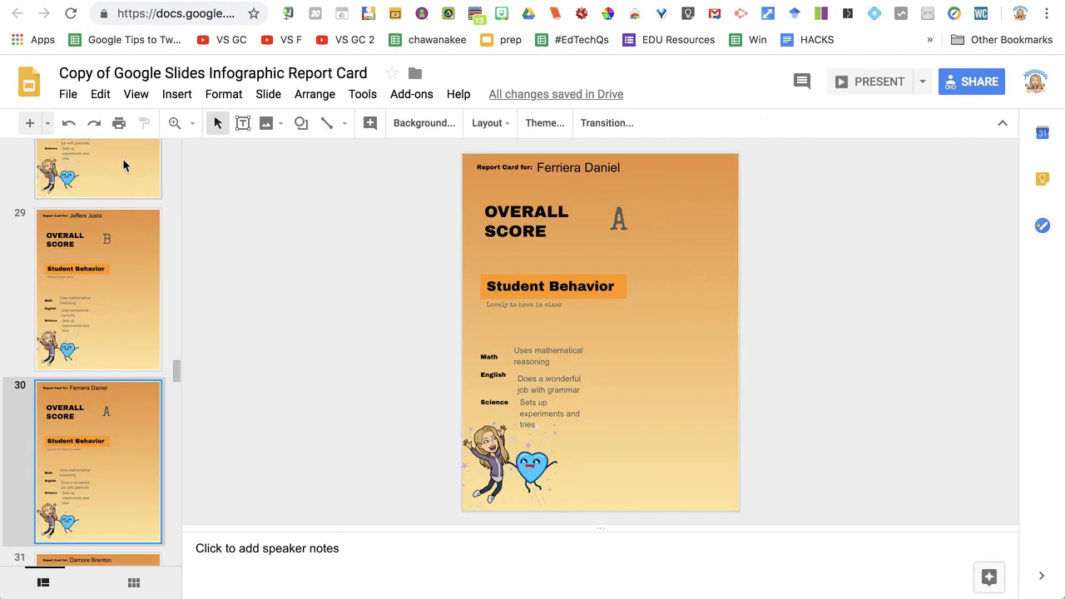
pyautogui.click(73, 96)
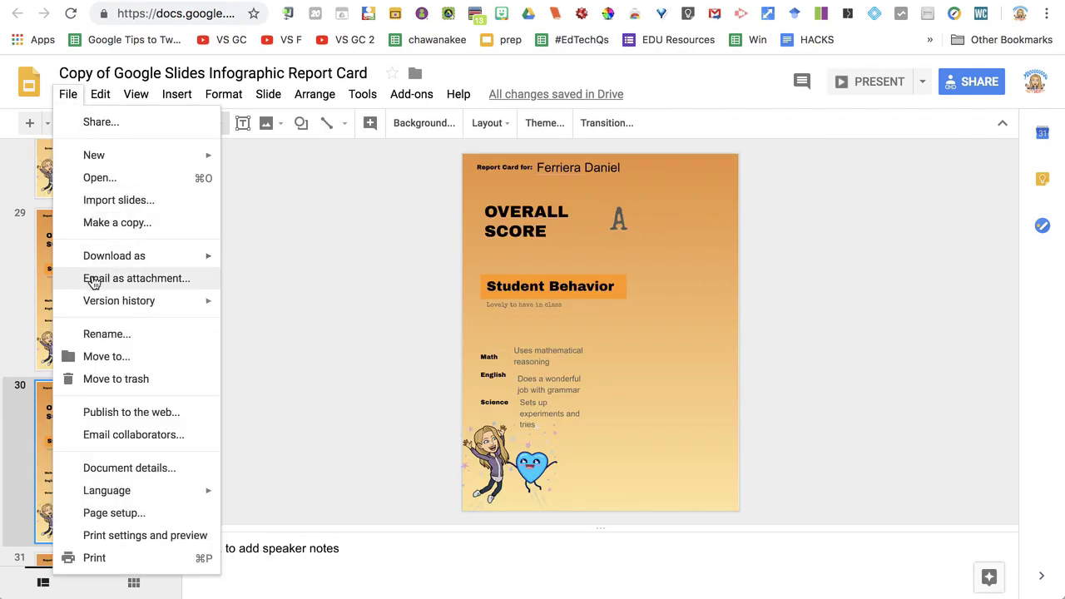
pyautogui.moveTo(100, 258)
pyautogui.click(281, 379)
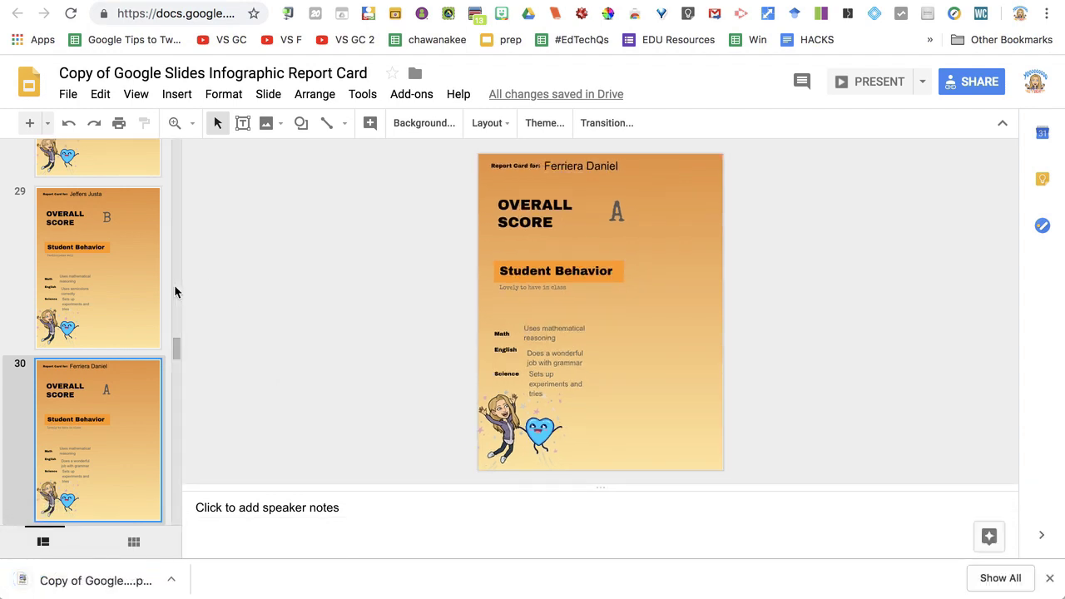
pyautogui.press('super+p')
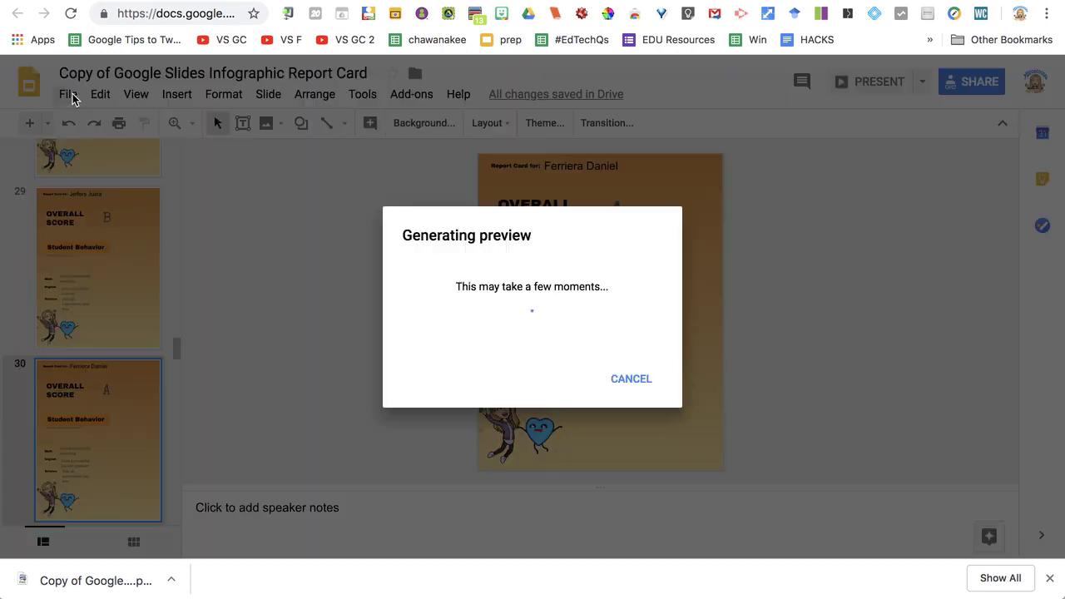